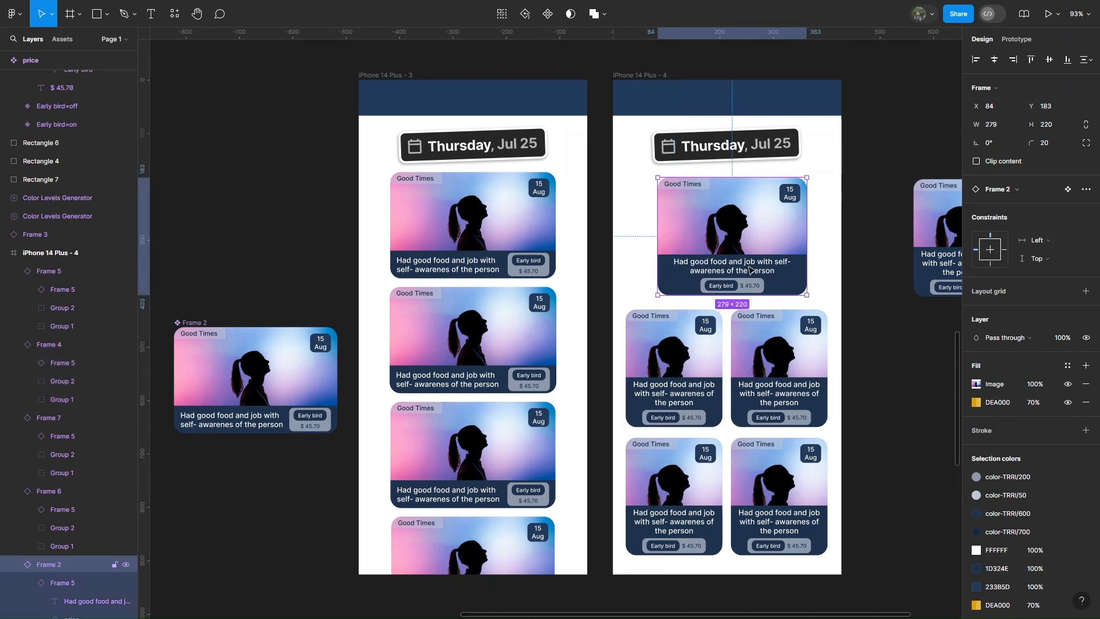
Step: Widen the featured event card on iPhone 14 Plus - 4 to about 395 px and set its caption bar's PRICE variant to Default
{"action": "left_click_drag", "start_coordinate": [807, 231], "coordinate": [839, 253]}
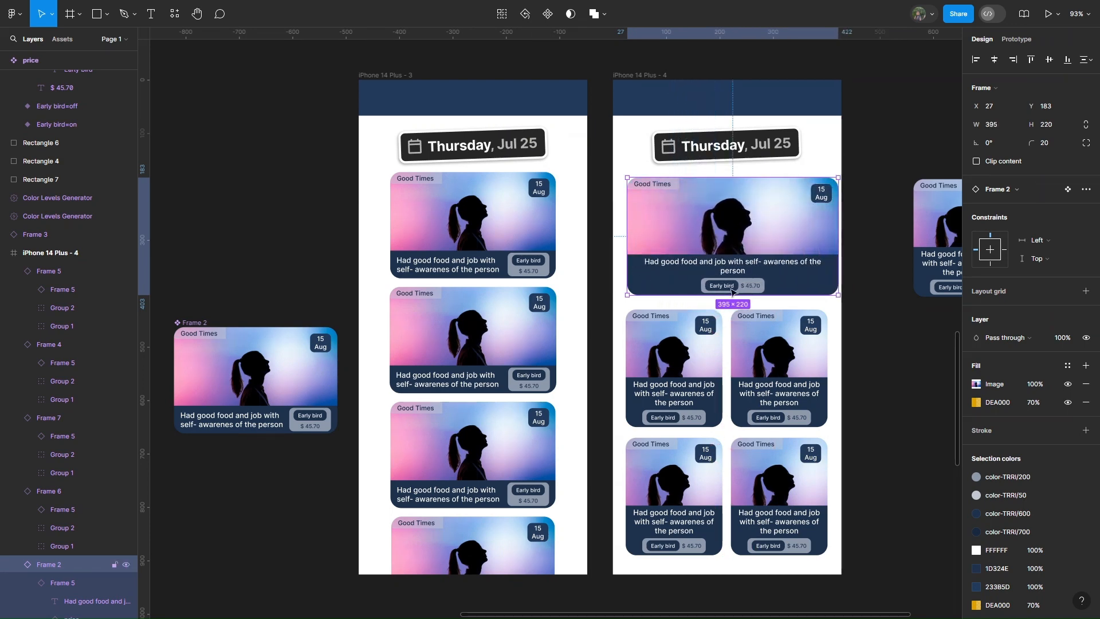
{"action": "double_click", "coordinate": [695, 278]}
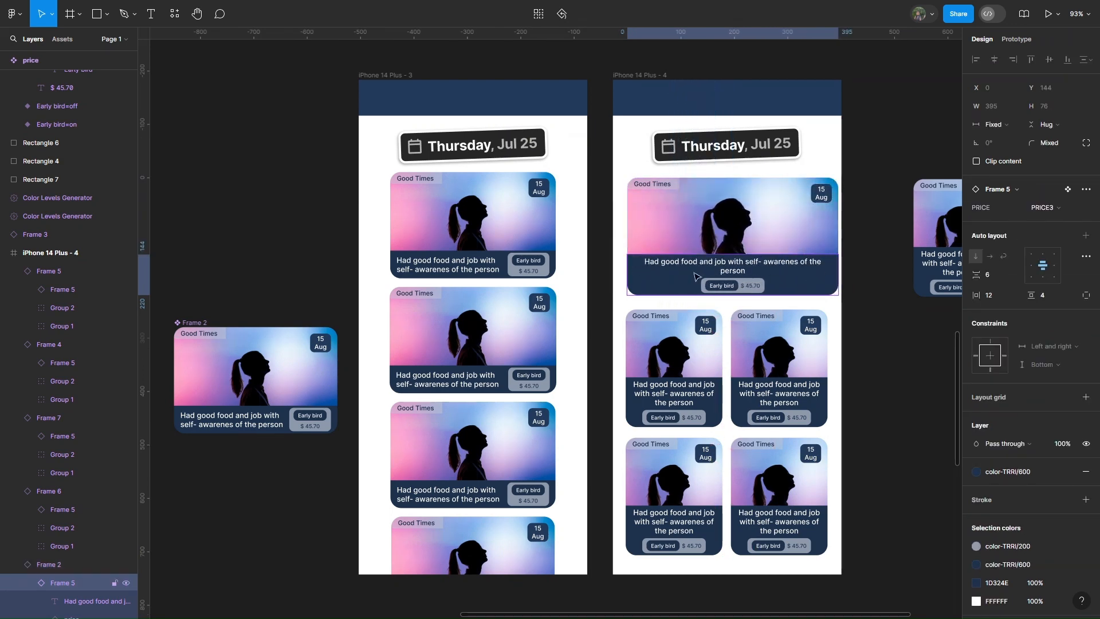
{"action": "left_click", "coordinate": [1061, 211]}
{"action": "left_click", "coordinate": [1006, 191]}
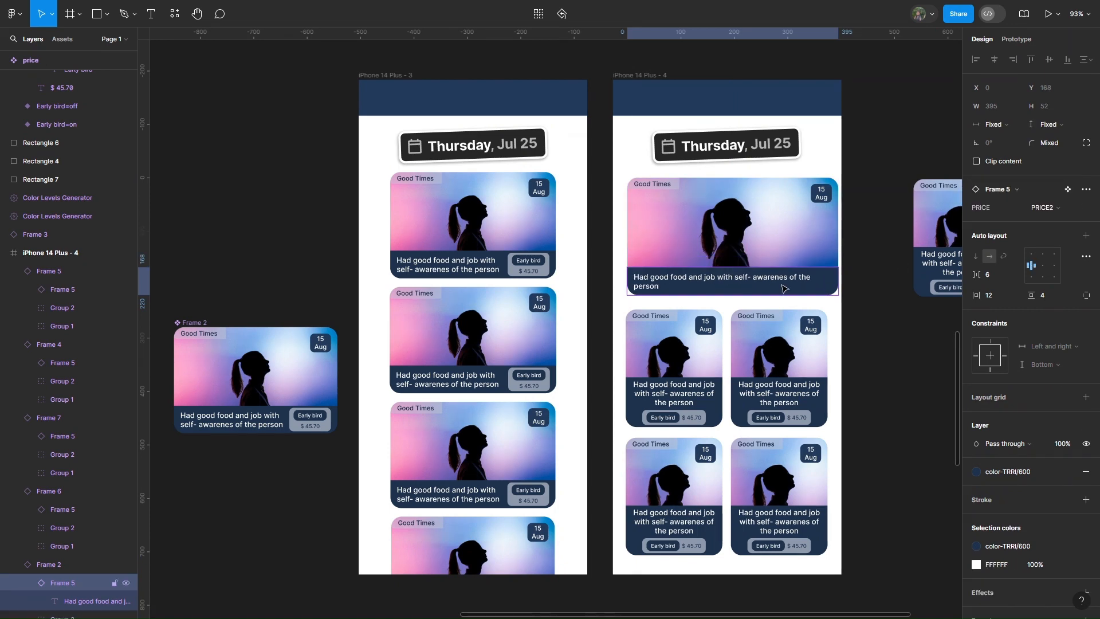
{"action": "left_click", "coordinate": [1061, 211]}
{"action": "left_click", "coordinate": [1000, 191]}
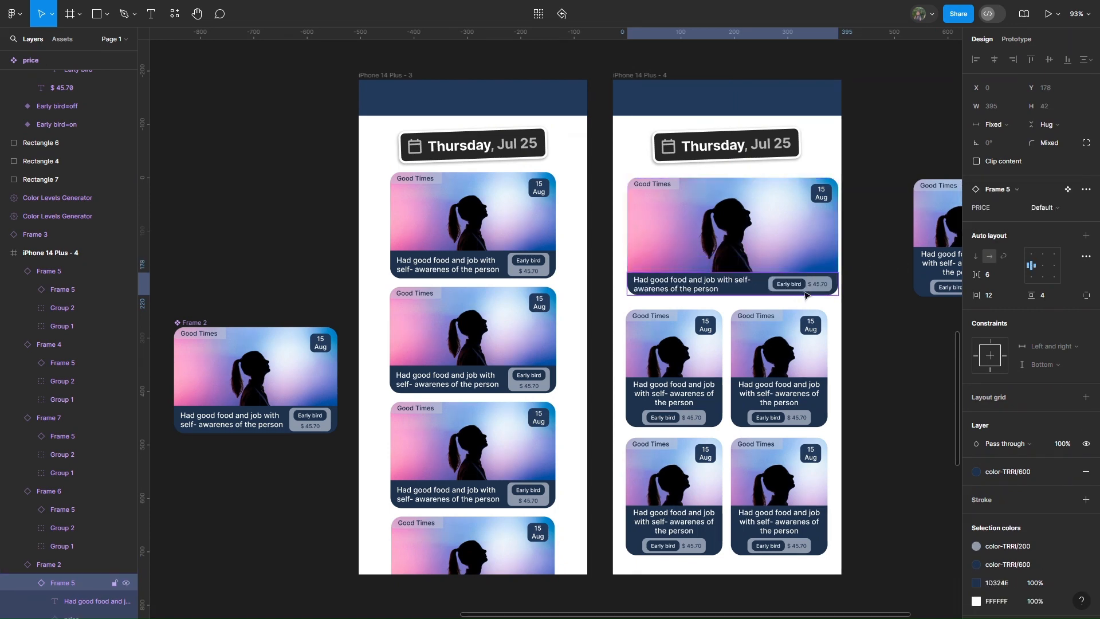
Step: Try the on and off Early bird variants on the featured card's price tag and return it to Early bird3
{"action": "left_click", "coordinate": [825, 285]}
{"action": "left_click", "coordinate": [1048, 208]}
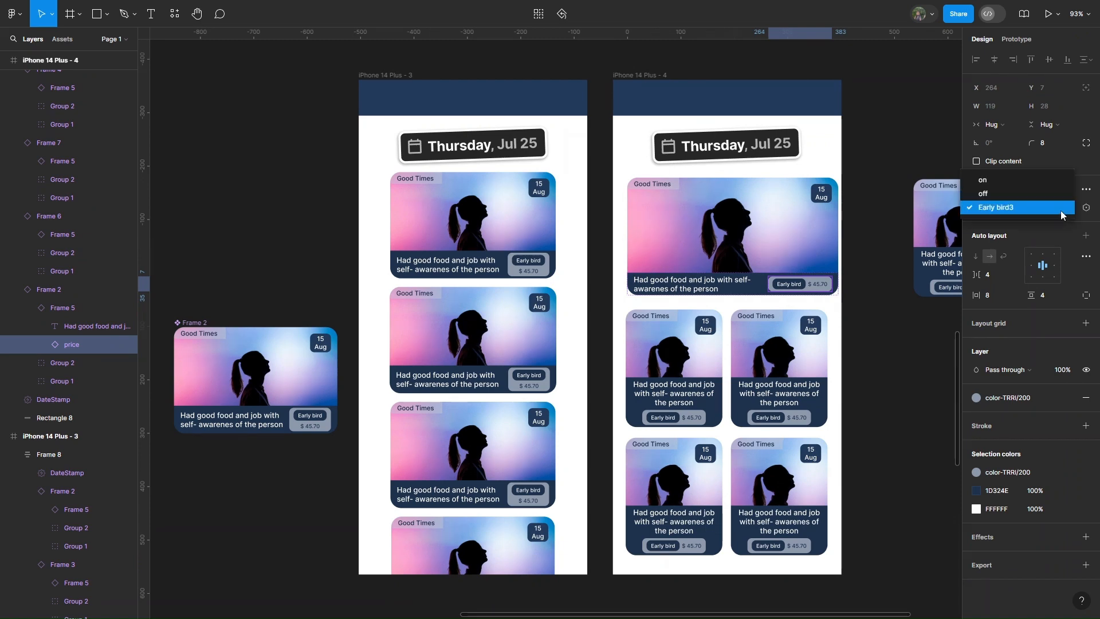
{"action": "left_click", "coordinate": [999, 182]}
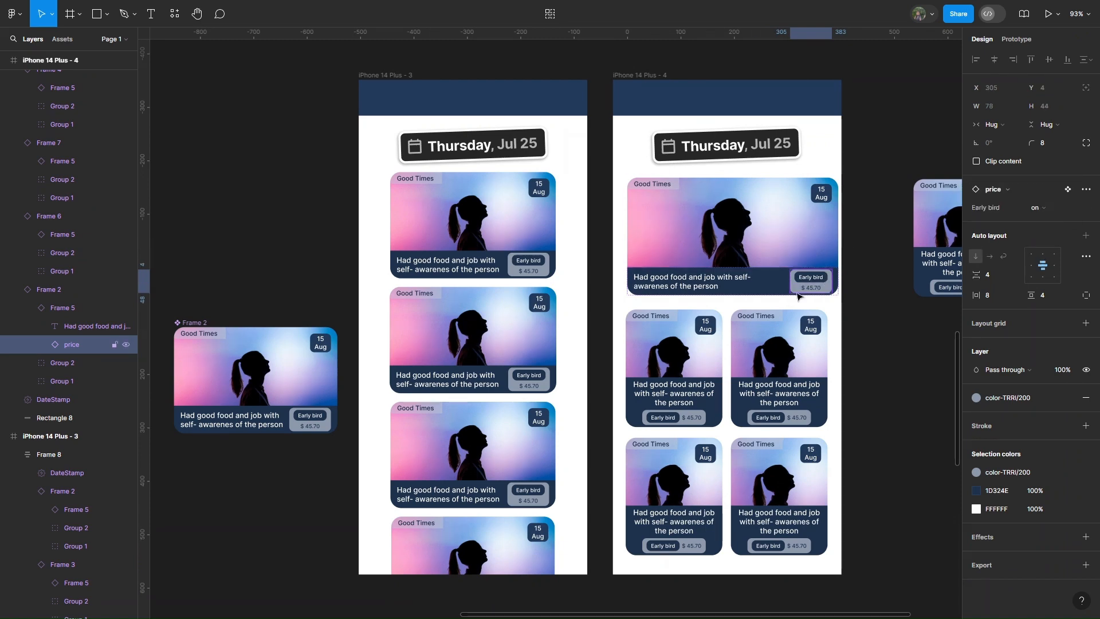
{"action": "left_click", "coordinate": [1046, 208]}
{"action": "left_click", "coordinate": [1005, 229]}
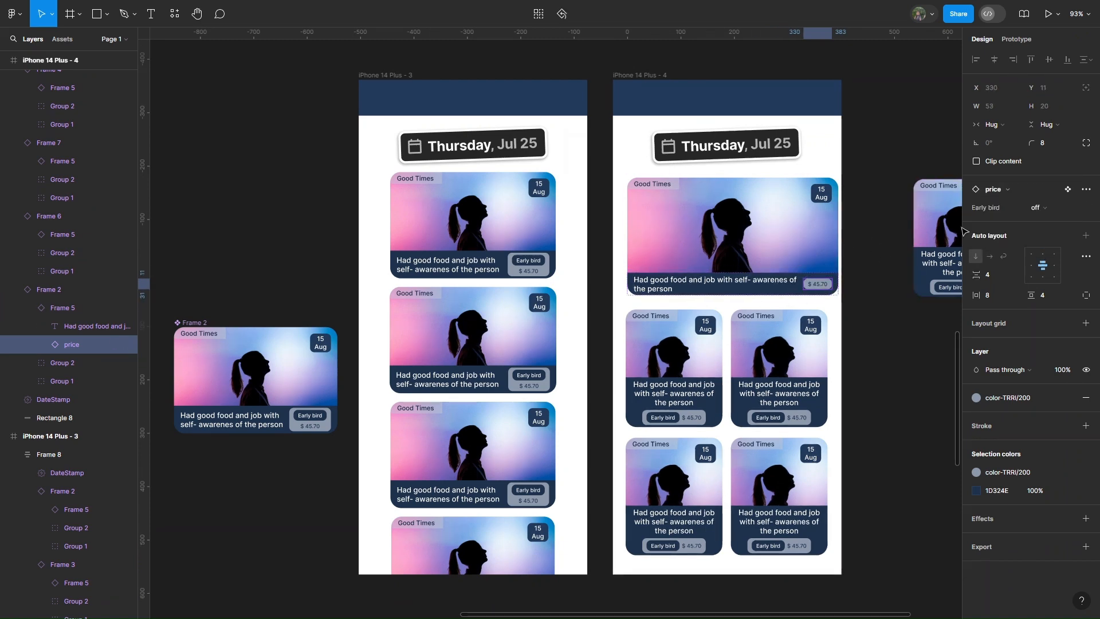
{"action": "left_click", "coordinate": [1037, 208]}
{"action": "left_click", "coordinate": [985, 218]}
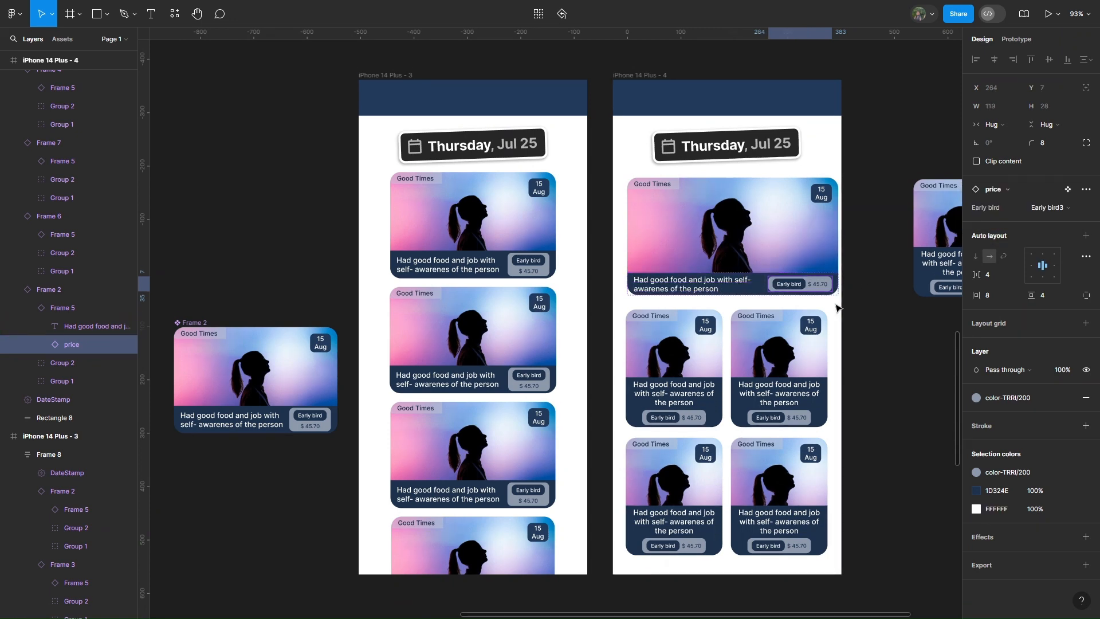
{"action": "scroll", "coordinate": [836, 305], "scroll_direction": "down", "scroll_amount": 1}
{"action": "left_click", "coordinate": [880, 267]}
Step: Draw a new card frame about 726 by 387 px on an empty area of the canvas
{"action": "scroll", "coordinate": [842, 299], "scroll_direction": "down", "scroll_amount": 1}
{"action": "scroll", "coordinate": [750, 289], "scroll_direction": "right", "scroll_amount": 1}
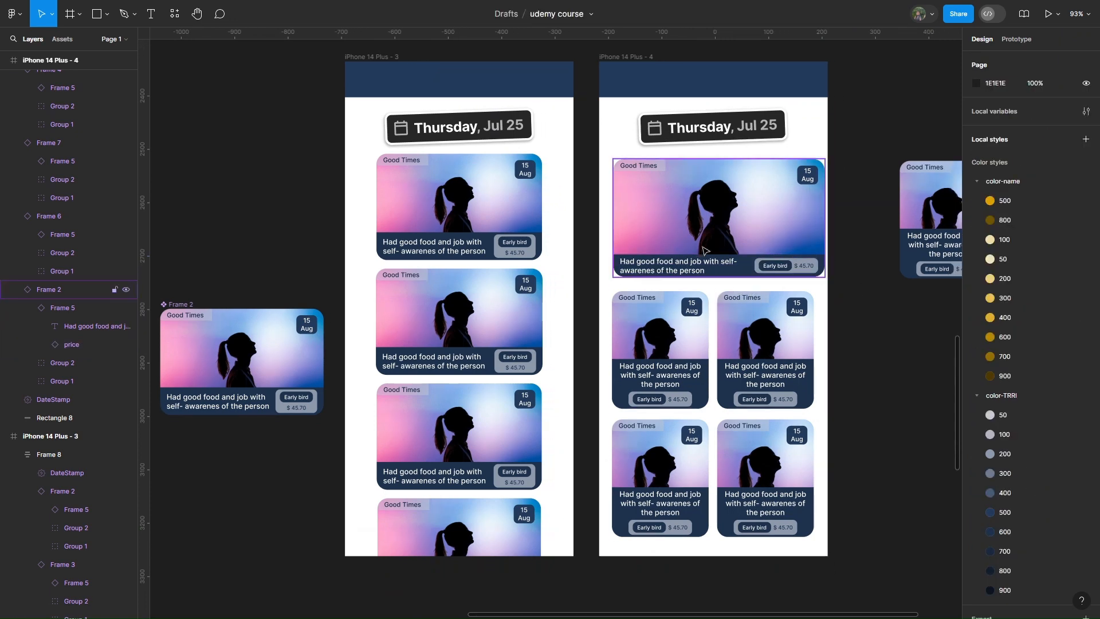
{"action": "scroll", "coordinate": [717, 287], "scroll_direction": "up", "scroll_amount": 1}
{"action": "scroll", "coordinate": [614, 420], "scroll_direction": "down", "scroll_amount": 20}
{"action": "scroll", "coordinate": [614, 420], "scroll_direction": "left", "scroll_amount": 4}
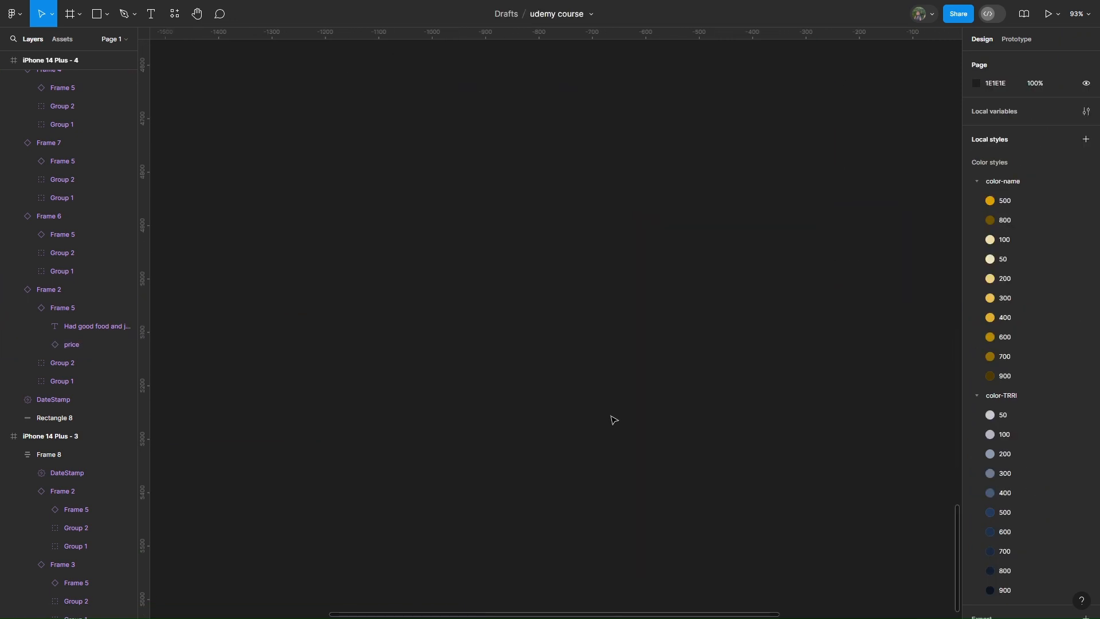
{"action": "left_click", "coordinate": [79, 14]}
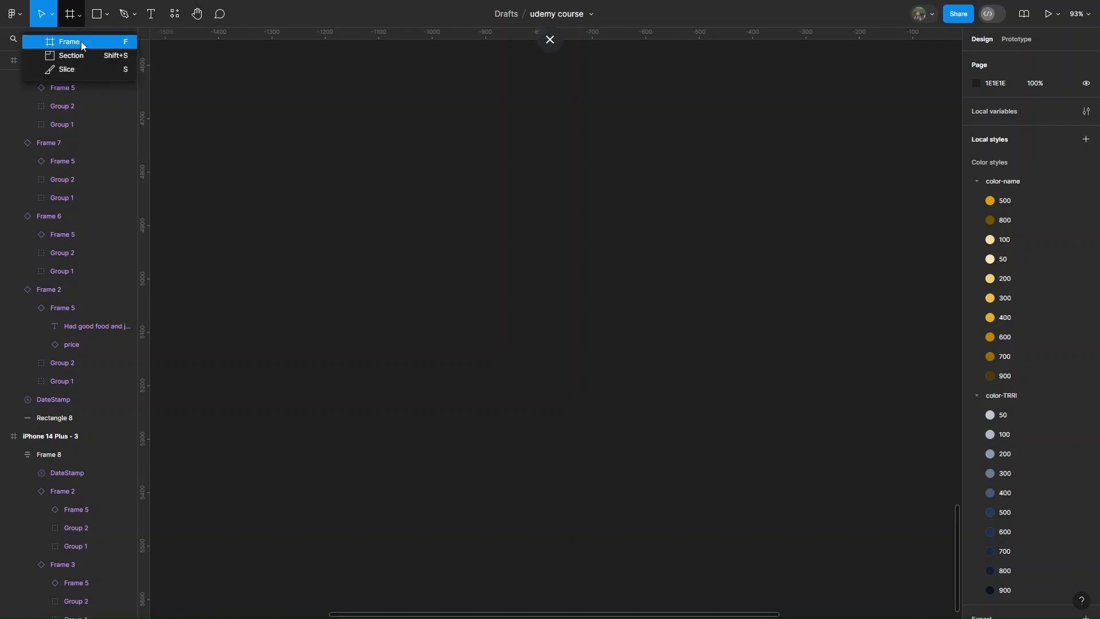
{"action": "left_click", "coordinate": [81, 41]}
{"action": "left_click_drag", "start_coordinate": [316, 163], "coordinate": [704, 370]}
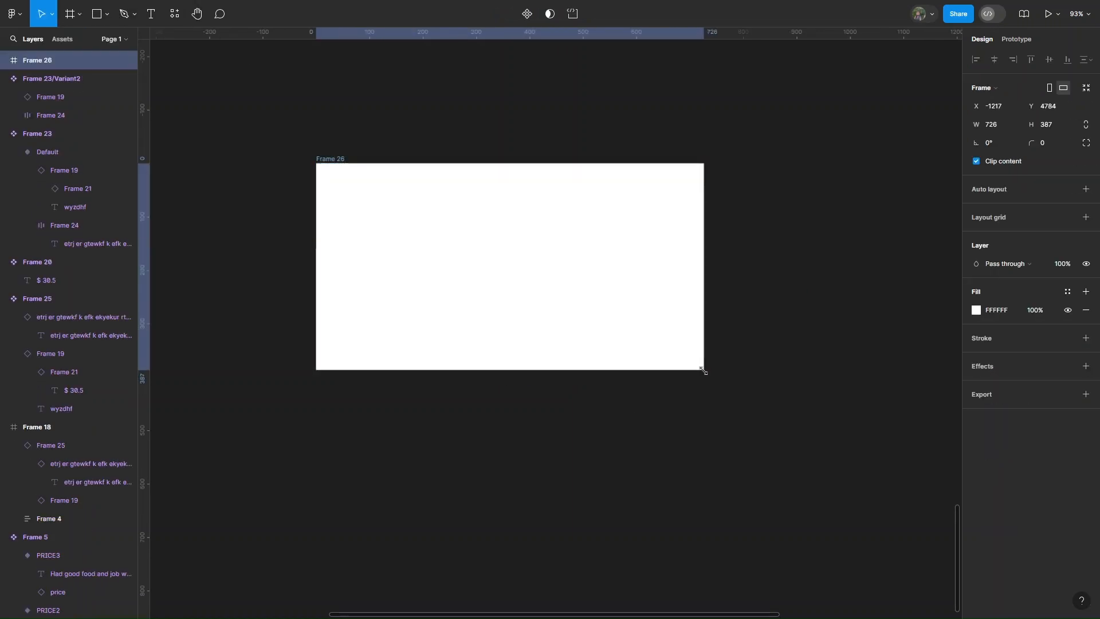
Step: Draw a date badge frame about 80 by 71 px near the upper-right corner of the new card
{"action": "scroll", "coordinate": [678, 298], "scroll_direction": "left", "scroll_amount": 2}
{"action": "scroll", "coordinate": [717, 317], "scroll_direction": "up", "scroll_amount": 4}
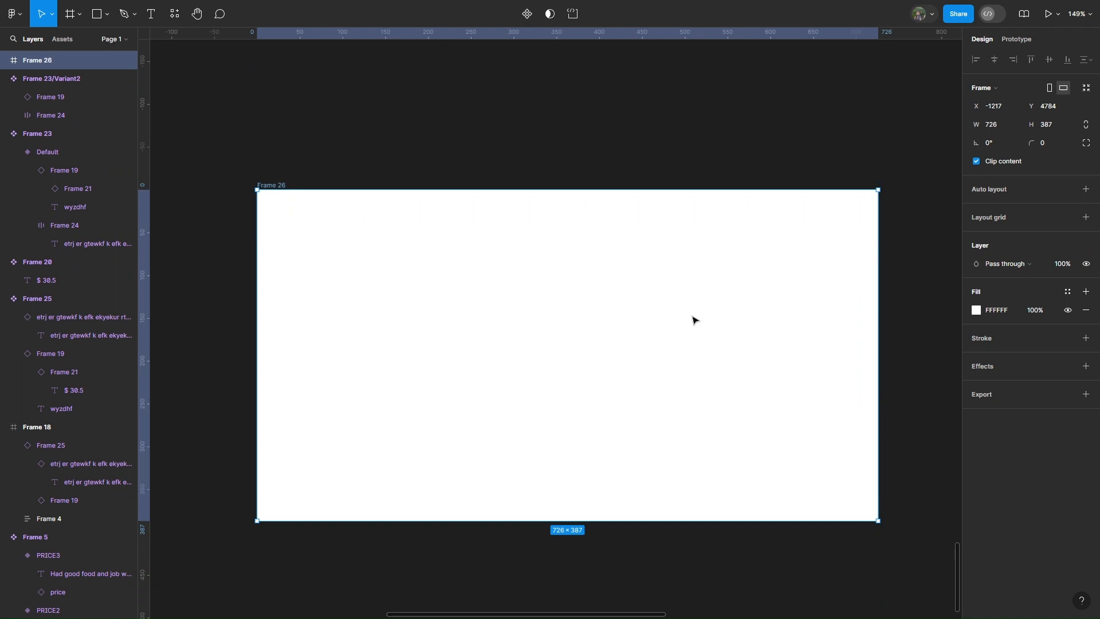
{"action": "left_click", "coordinate": [81, 18]}
{"action": "left_click", "coordinate": [81, 42]}
{"action": "mouse_move", "coordinate": [782, 210]}
{"action": "left_mouse_down"}
{"action": "mouse_move", "coordinate": [831, 274]}
{"action": "mouse_move", "coordinate": [850, 272]}
{"action": "mouse_move", "coordinate": [814, 243]}
{"action": "left_mouse_up"}
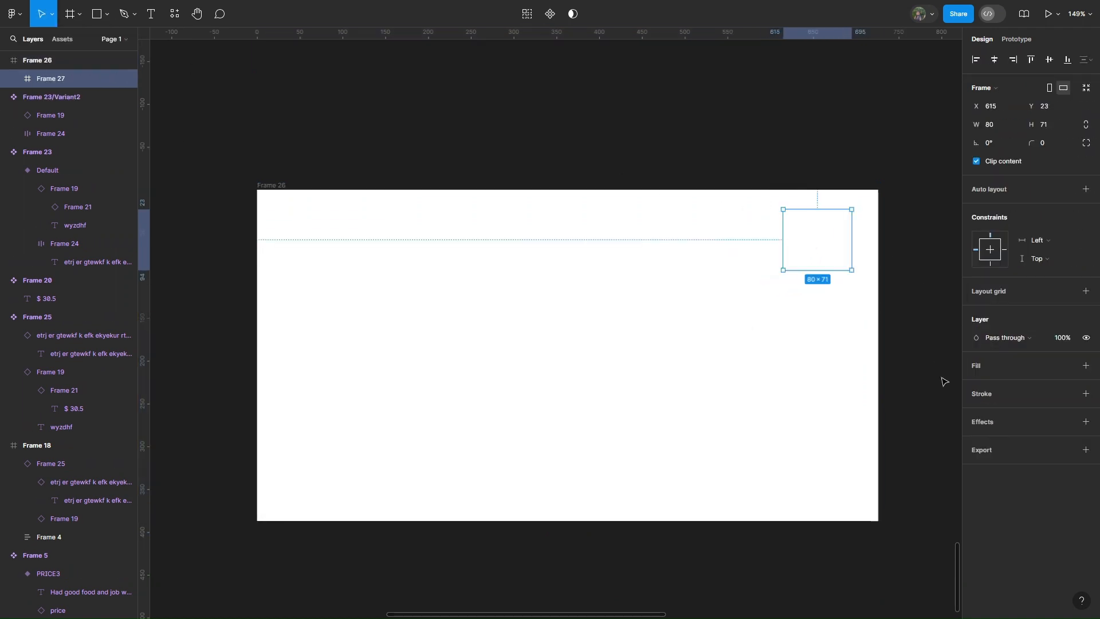
Step: Fill the date badge frame with the teal page color 0A5768
{"action": "left_click", "coordinate": [1086, 365]}
{"action": "left_click", "coordinate": [976, 384]}
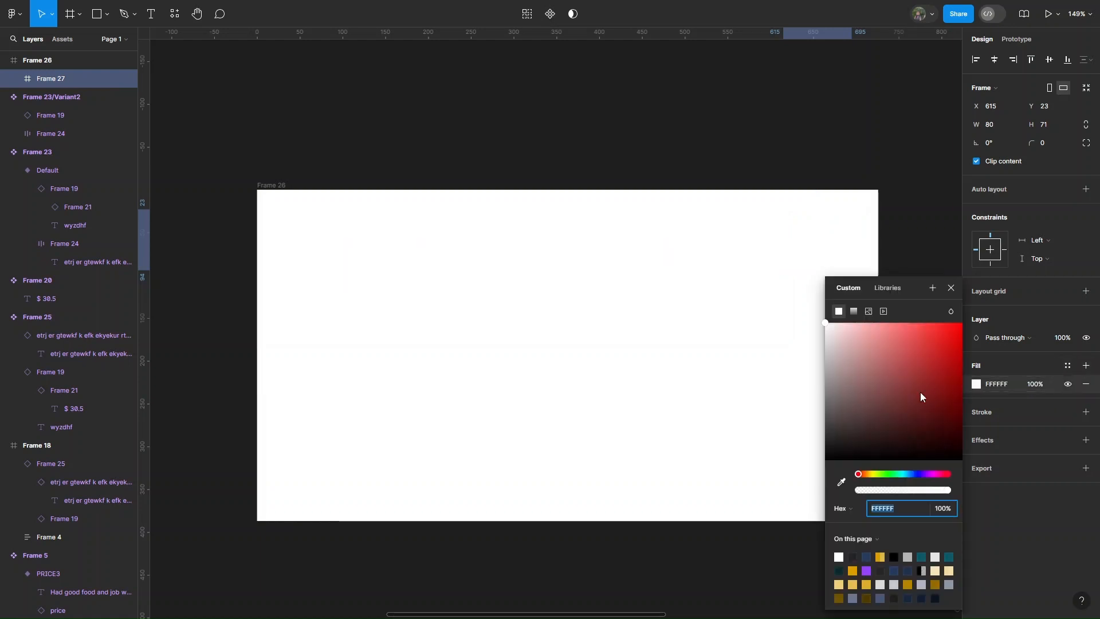
{"action": "left_click", "coordinate": [921, 376]}
{"action": "left_click", "coordinate": [842, 481]}
{"action": "left_click", "coordinate": [950, 556]}
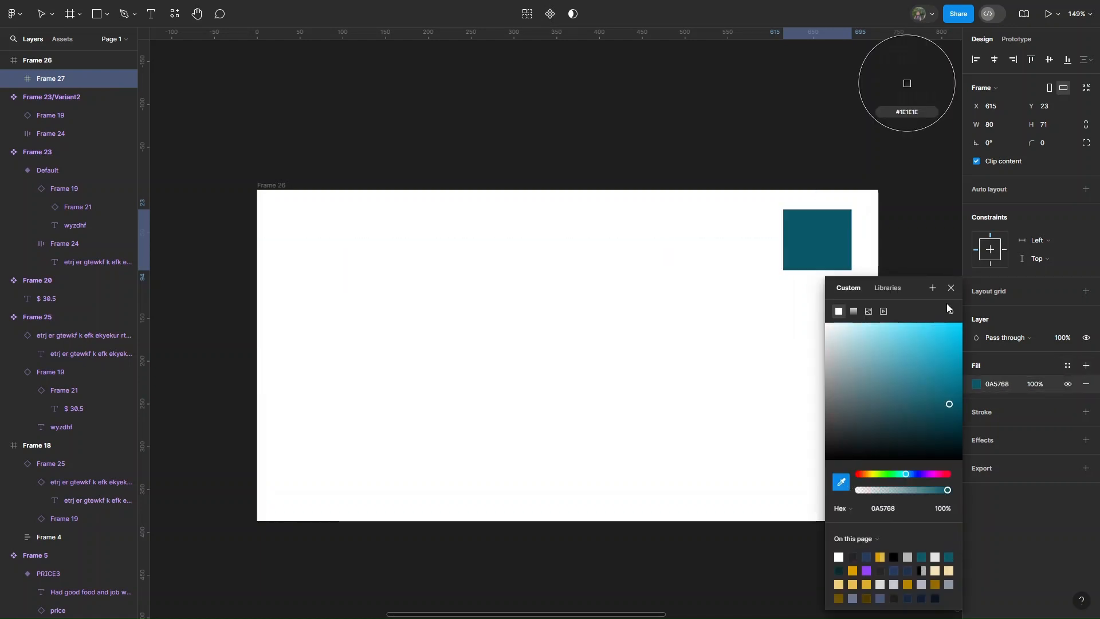
{"action": "left_click", "coordinate": [952, 288]}
Step: Add the text "14 May" on two lines inside the badge and set its font size to 20
{"action": "left_click", "coordinate": [150, 14]}
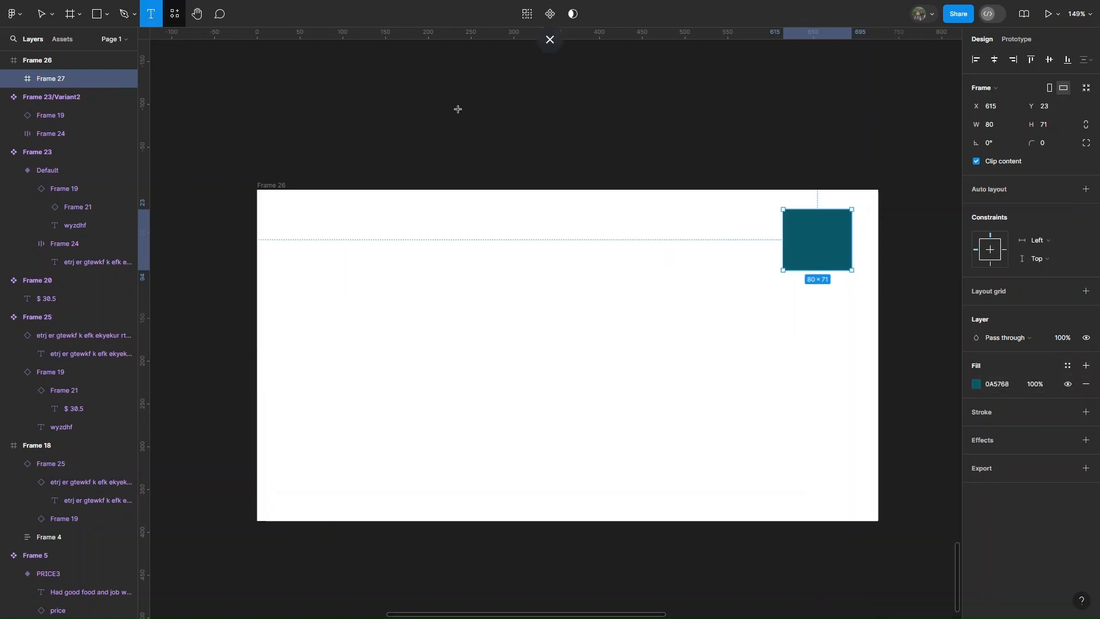
{"action": "left_click", "coordinate": [811, 229]}
{"action": "type", "text": "14"}
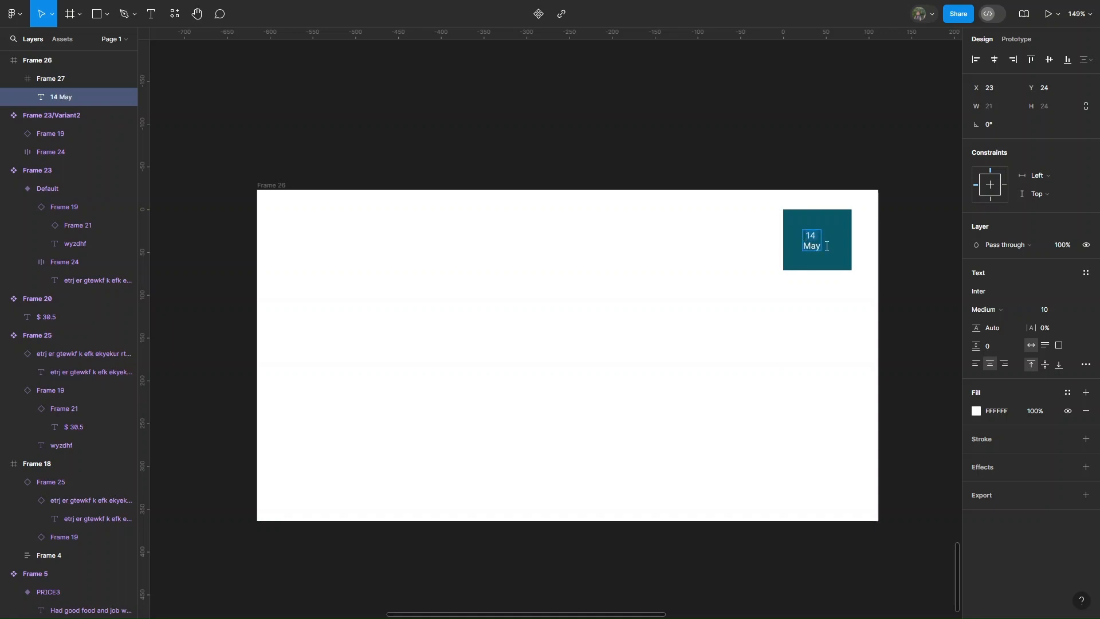
{"action": "type", "text": "0"}
{"action": "key", "text": "Return"}
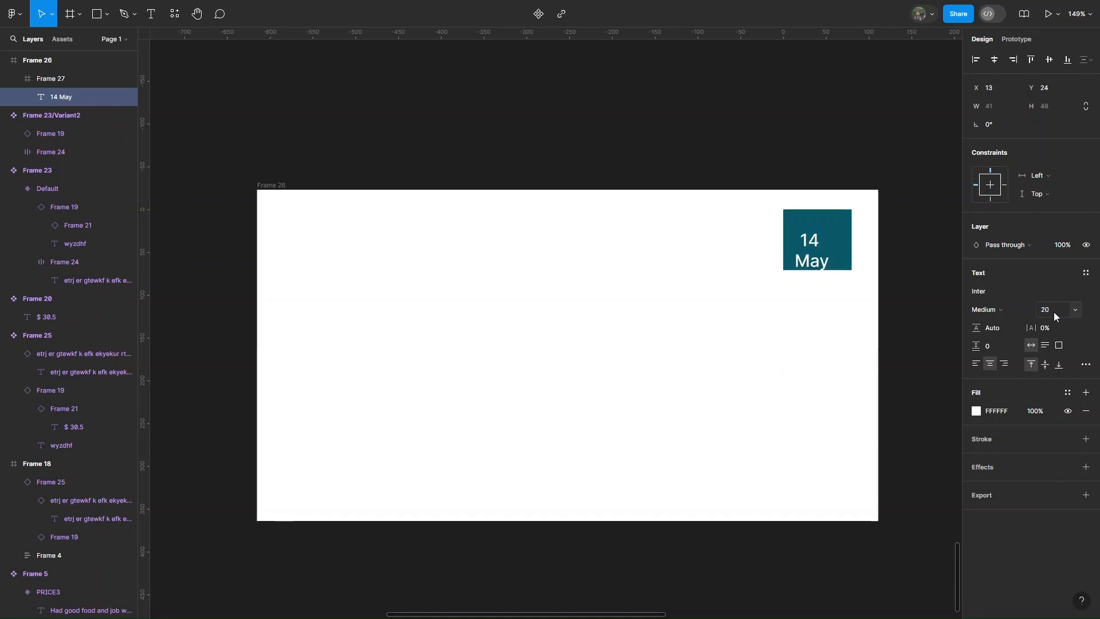
{"action": "key", "text": "Escape"}
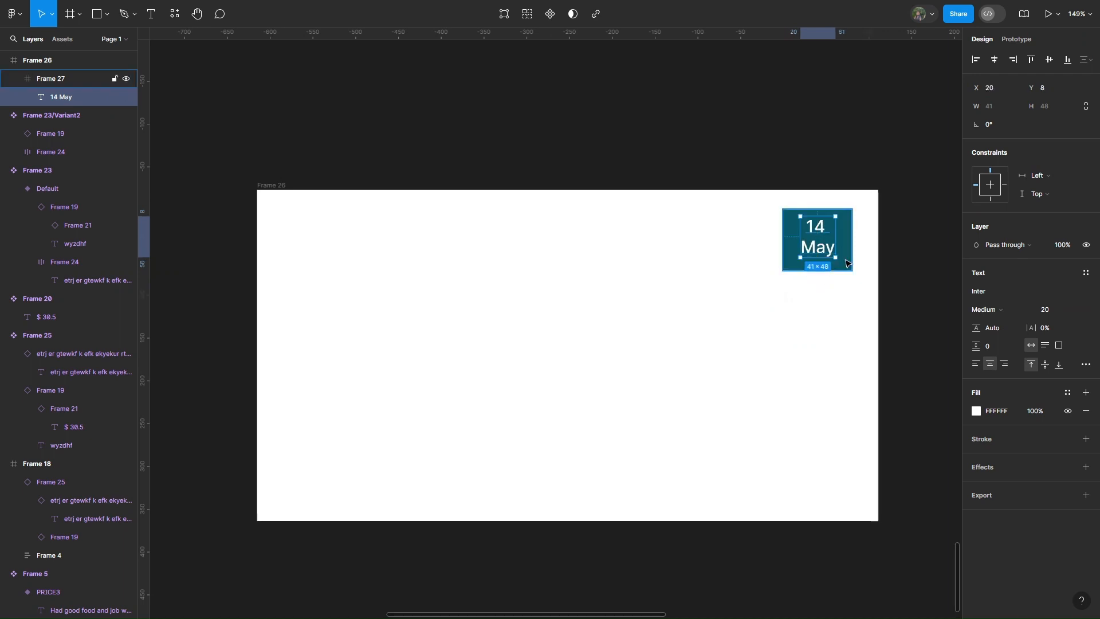
Step: Center the "14 May" text horizontally and vertically within the badge frame
{"action": "double_click", "coordinate": [845, 261]}
{"action": "double_click", "coordinate": [823, 245]}
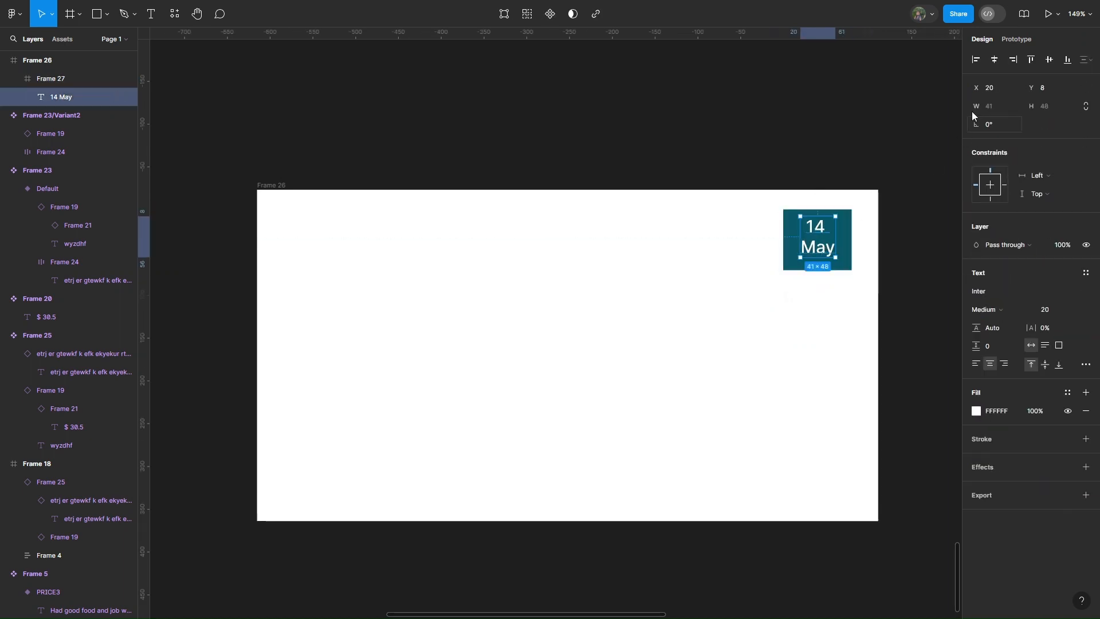
{"action": "left_click", "coordinate": [996, 60]}
{"action": "left_click", "coordinate": [1051, 63]}
Step: Round the date badge frame's corners with a radius of 8
{"action": "left_click", "coordinate": [845, 238]}
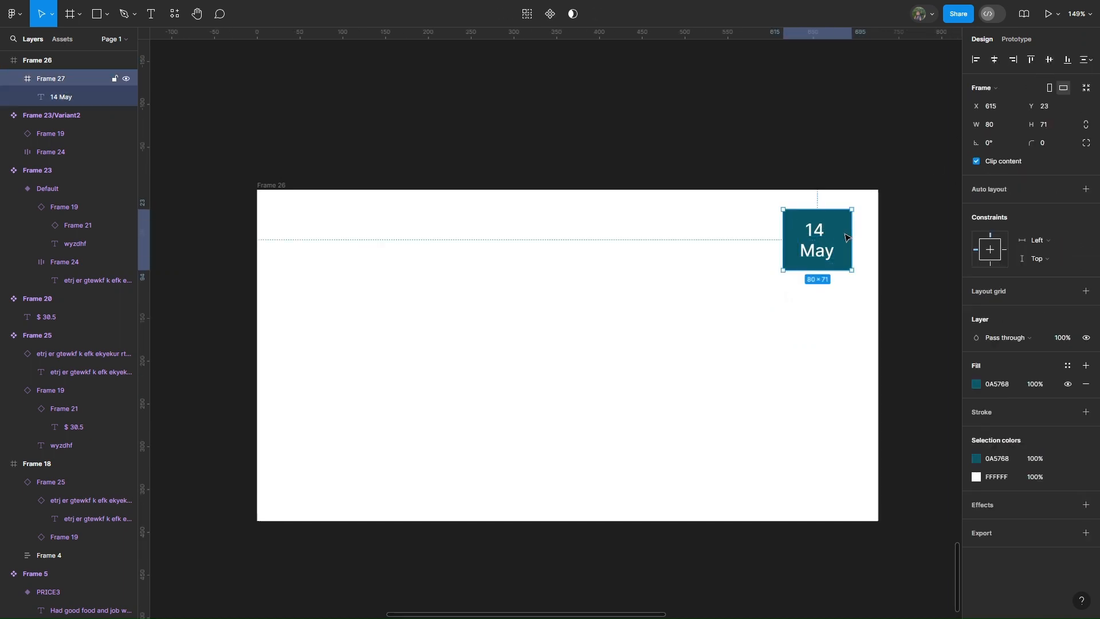
{"action": "left_click", "coordinate": [1050, 145]}
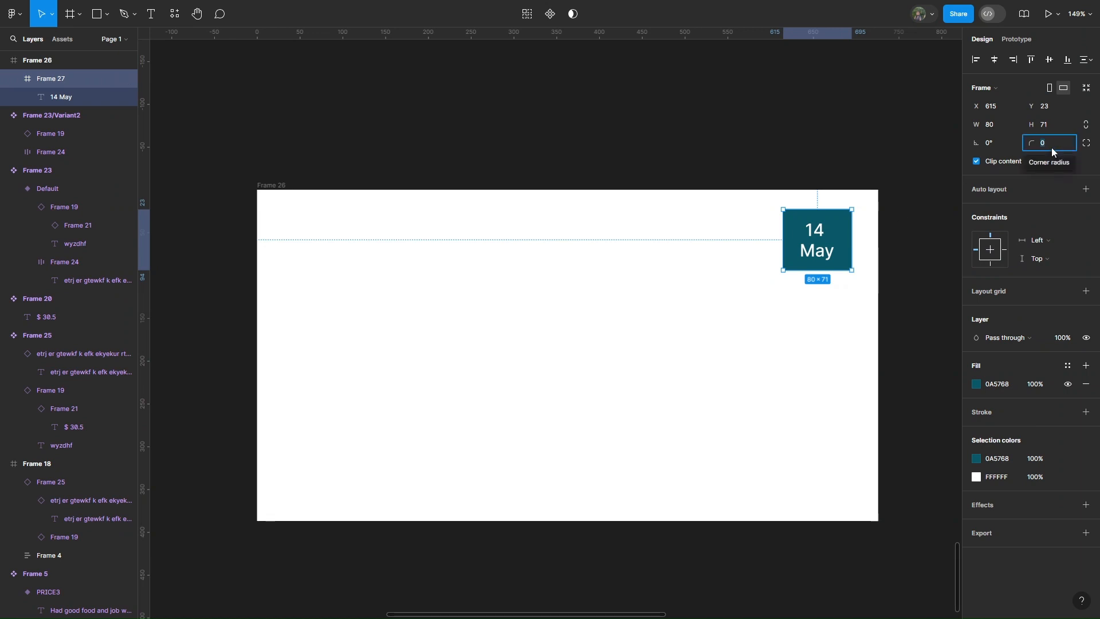
{"action": "type", "text": "8"}
{"action": "key", "text": "Return"}
{"action": "left_click", "coordinate": [727, 285]}
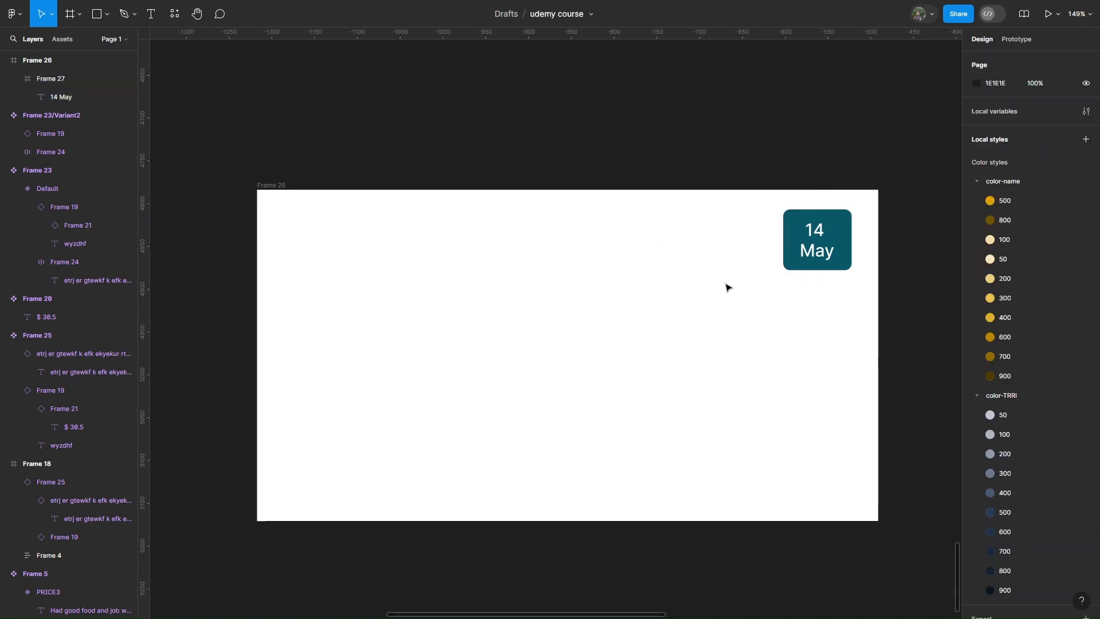
Step: Nudge the date badge to X 626, Y 20 so it sits 20 px from the card's top and right edges
{"action": "left_click", "coordinate": [68, 78]}
{"action": "key", "text": "alt"}
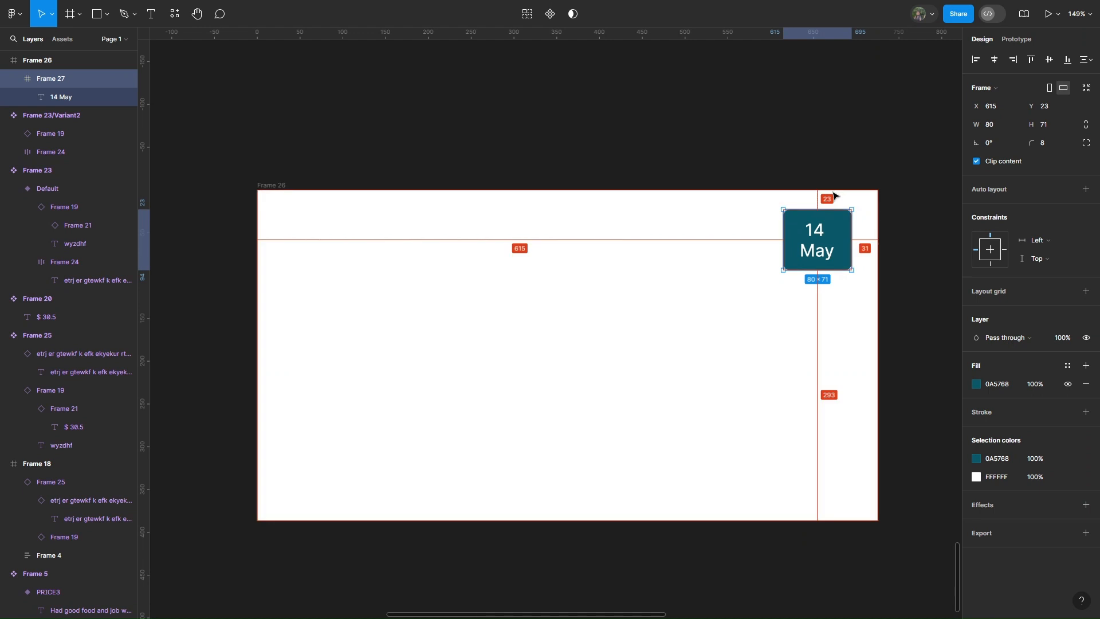
{"action": "key", "text": "Right"}
{"action": "key", "text": "Right"}
{"action": "key", "text": "Right"}
{"action": "key", "text": "Right"}
{"action": "key", "text": "Right"}
{"action": "key", "text": "Right"}
{"action": "key", "text": "Right"}
{"action": "key", "text": "Right"}
{"action": "key", "text": "Right"}
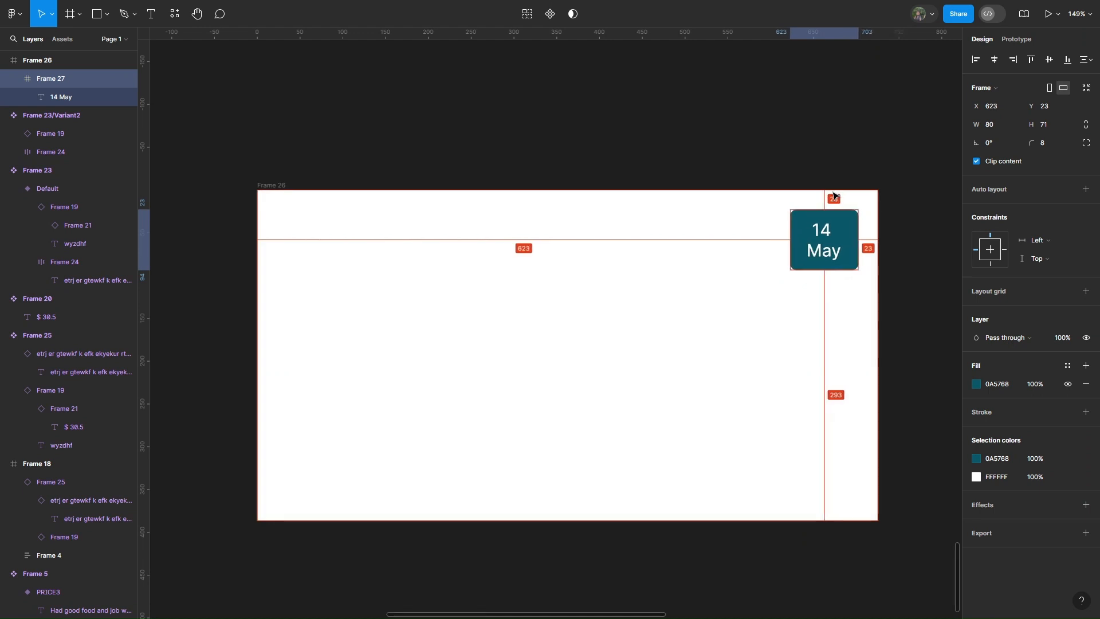
{"action": "key", "text": "Right"}
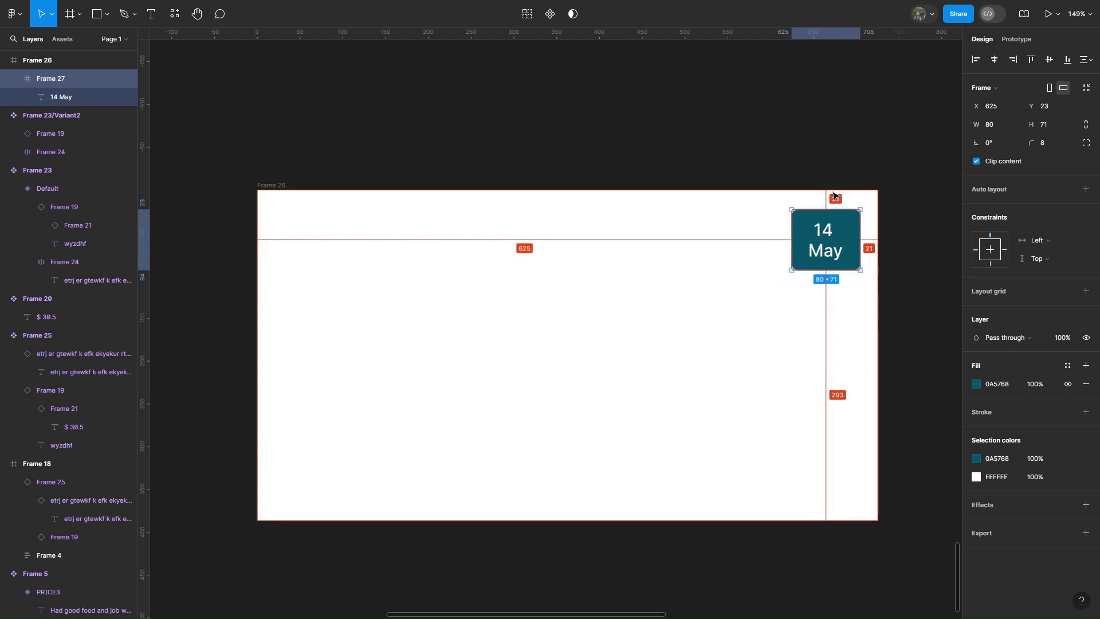
{"action": "key", "text": "Right"}
{"action": "key", "text": "Up"}
{"action": "key", "text": "Up"}
{"action": "key", "text": "Up"}
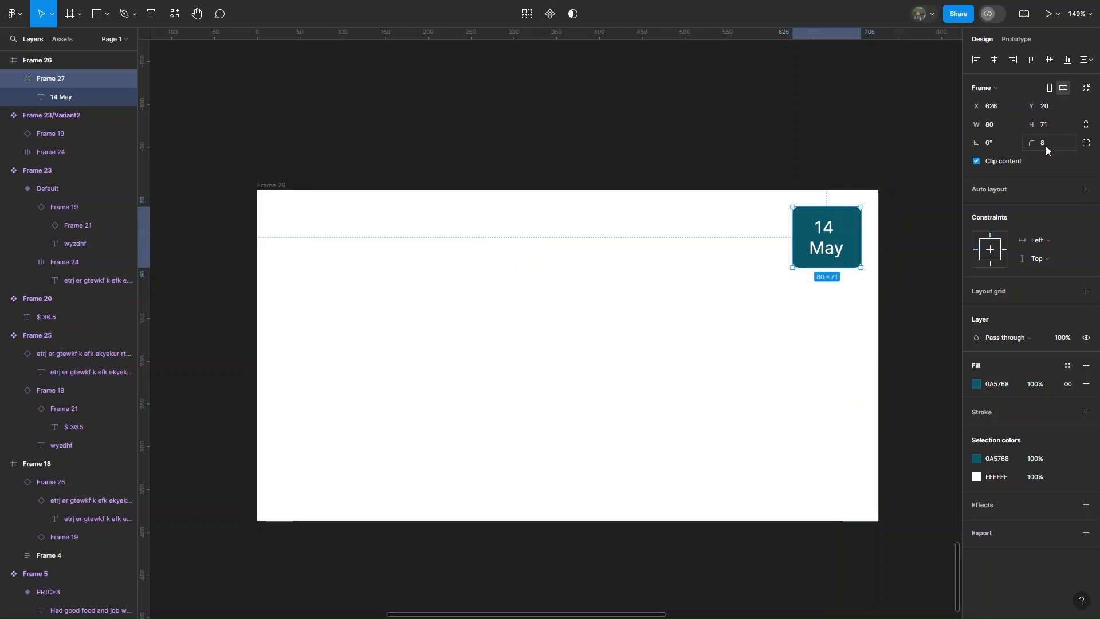
{"action": "key", "text": "alt"}
Step: Set the outer card frame's corner radius to 28 and check the date badge's spacing from the card edges
{"action": "left_click", "coordinate": [383, 201]}
{"action": "left_click", "coordinate": [276, 186]}
{"action": "left_click", "coordinate": [1061, 148]}
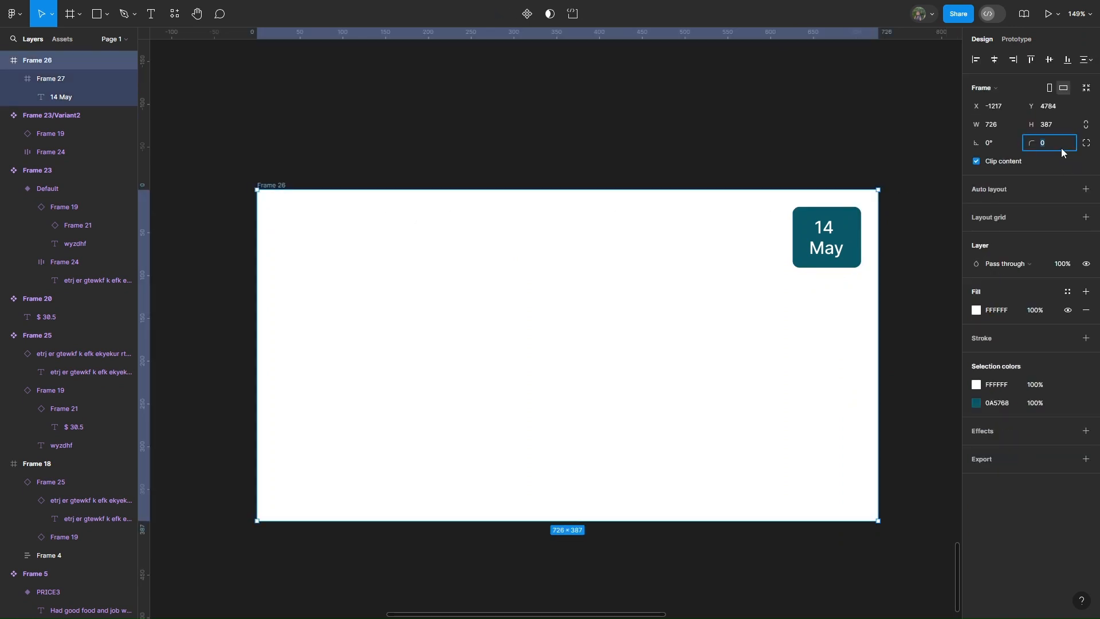
{"action": "type", "text": "20"}
{"action": "key", "text": "Return"}
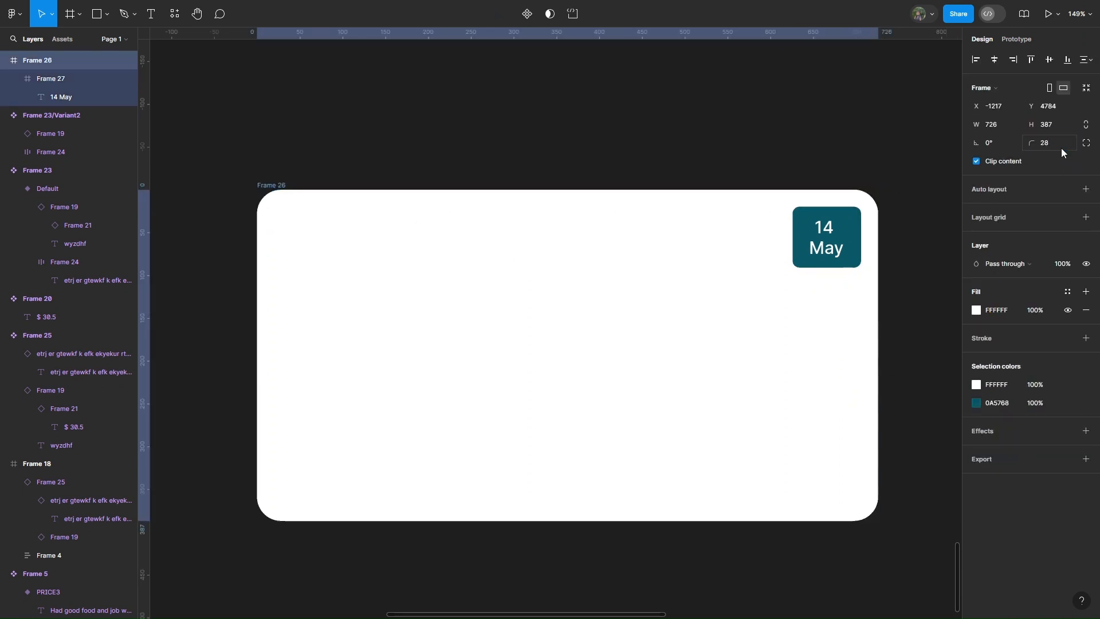
{"action": "left_click", "coordinate": [841, 221]}
{"action": "key", "text": "alt"}
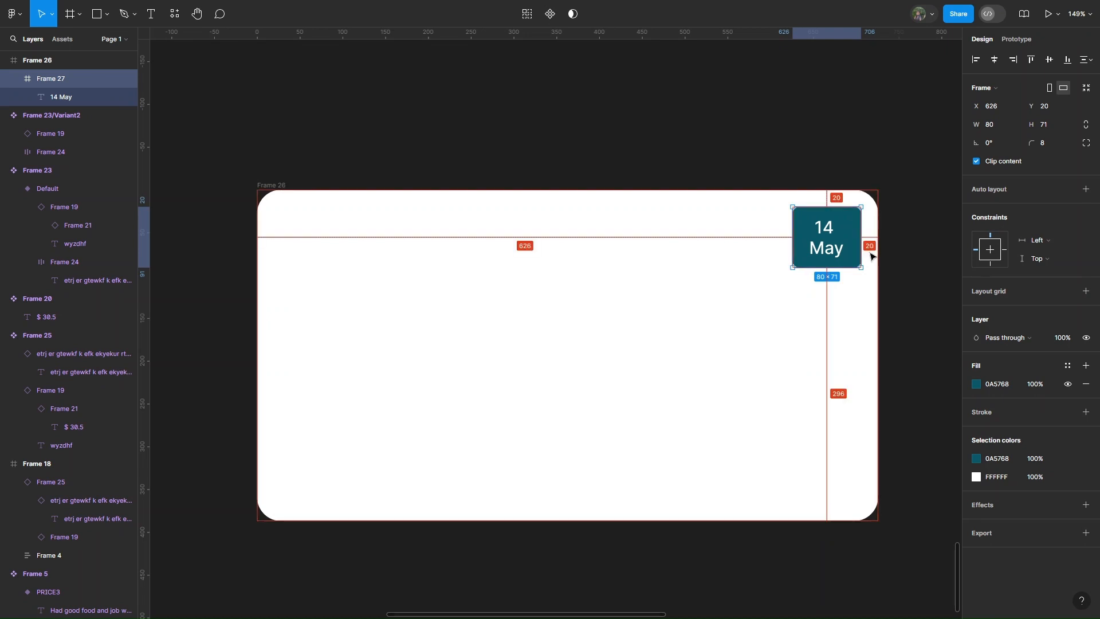
{"action": "left_click", "coordinate": [864, 197]}
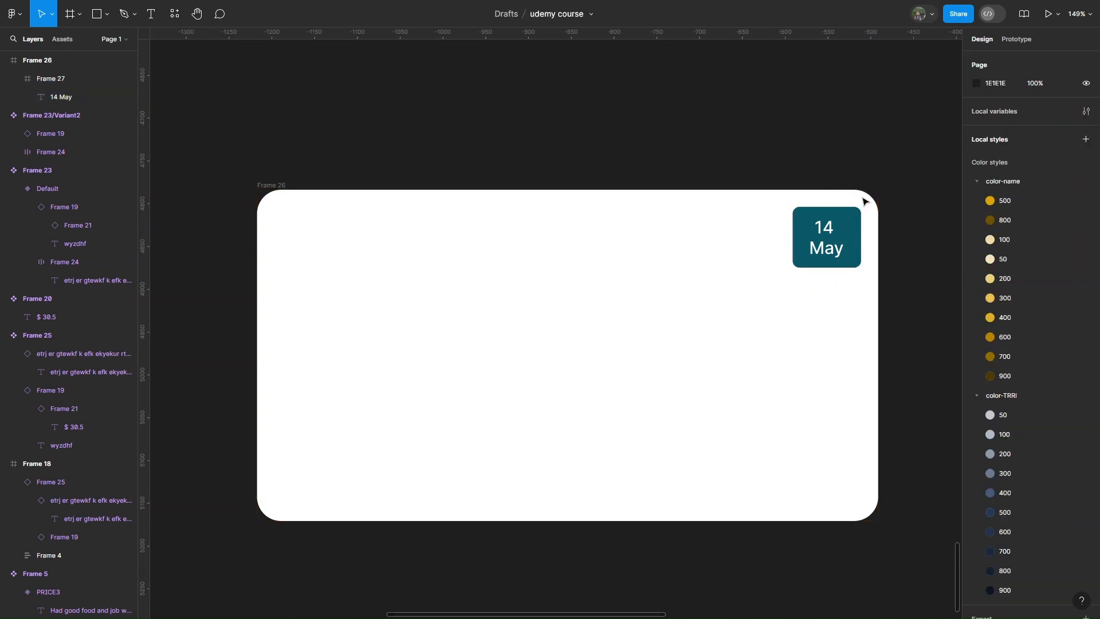
Step: Draw a full-width caption bar frame about 726 by 75 px along the card's bottom edge
{"action": "scroll", "coordinate": [604, 344], "scroll_direction": "down", "scroll_amount": 2}
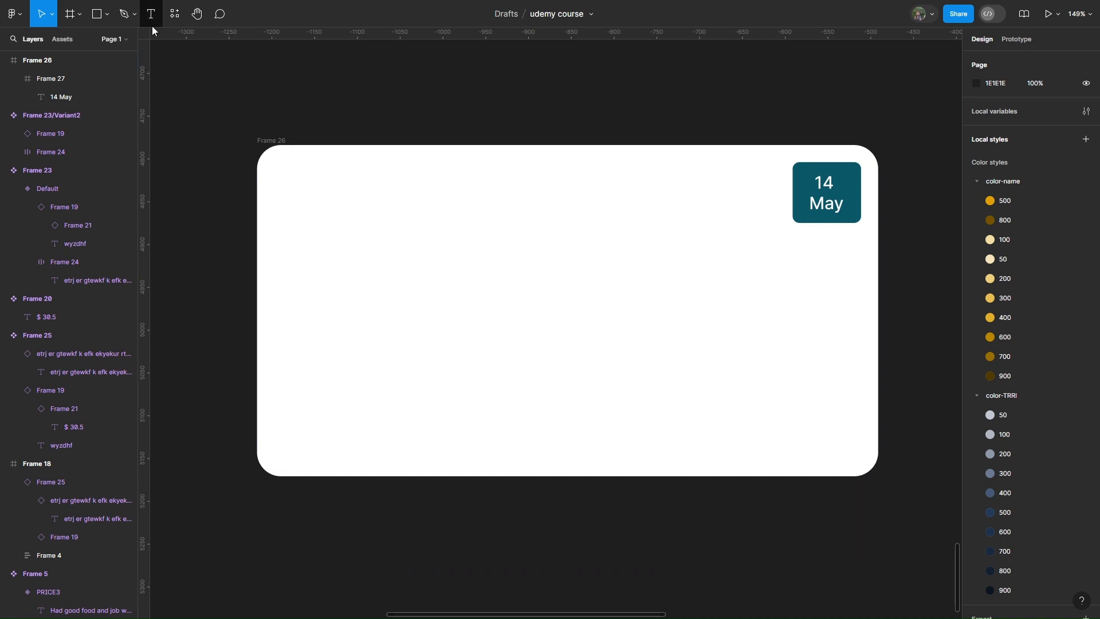
{"action": "left_click", "coordinate": [80, 13]}
{"action": "left_click", "coordinate": [40, 42]}
{"action": "mouse_move", "coordinate": [257, 412]}
{"action": "left_mouse_down"}
{"action": "mouse_move", "coordinate": [388, 474]}
{"action": "mouse_move", "coordinate": [878, 476]}
{"action": "left_mouse_up"}
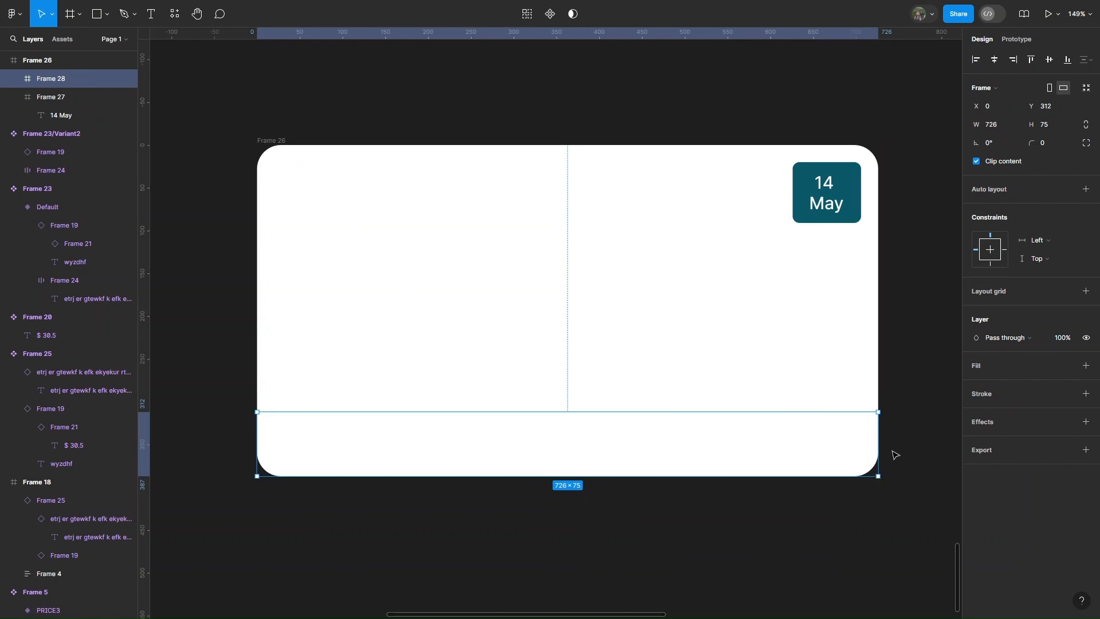
Step: Add a fill to the bottom caption bar using the teal 0A5768 sampled from the date badge
{"action": "left_click", "coordinate": [1085, 365]}
{"action": "left_click", "coordinate": [977, 383]}
{"action": "left_click", "coordinate": [841, 482]}
{"action": "left_click", "coordinate": [848, 197]}
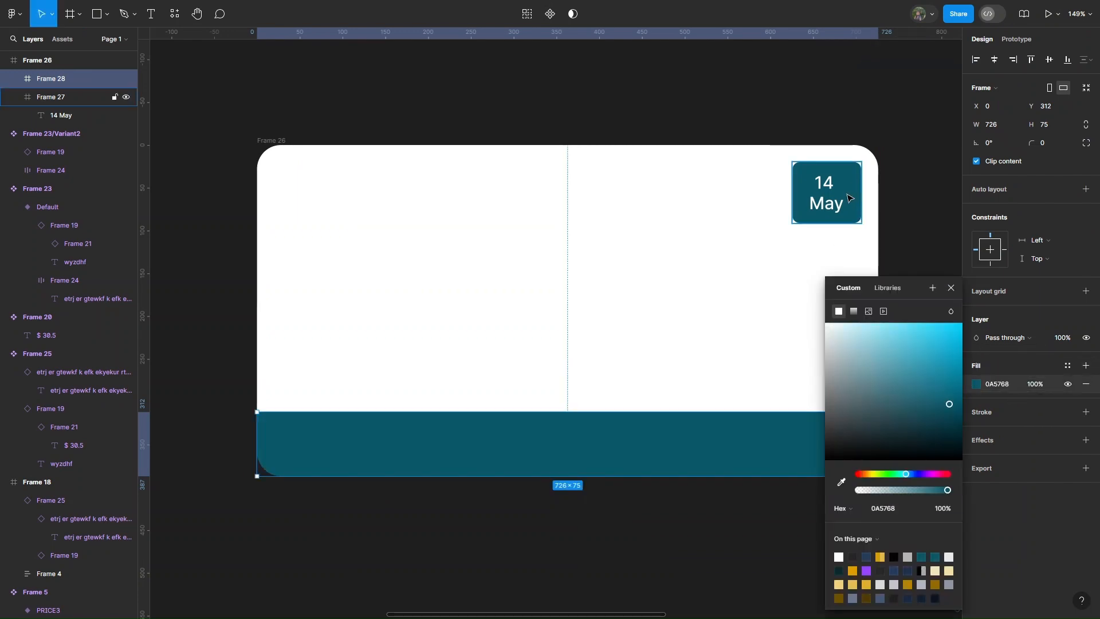
Step: Add the left-aligned, 705 px wide text "JF EGFSKD YRF IYR IYRGJ GRUIG YGOERUE GGYOR GORYGOGGO ERG Y DFHFDF FDHGDF" to the teal caption bar
{"action": "left_click", "coordinate": [951, 288]}
{"action": "scroll", "coordinate": [745, 470], "scroll_direction": "down", "scroll_amount": 1}
{"action": "left_click", "coordinate": [560, 531]}
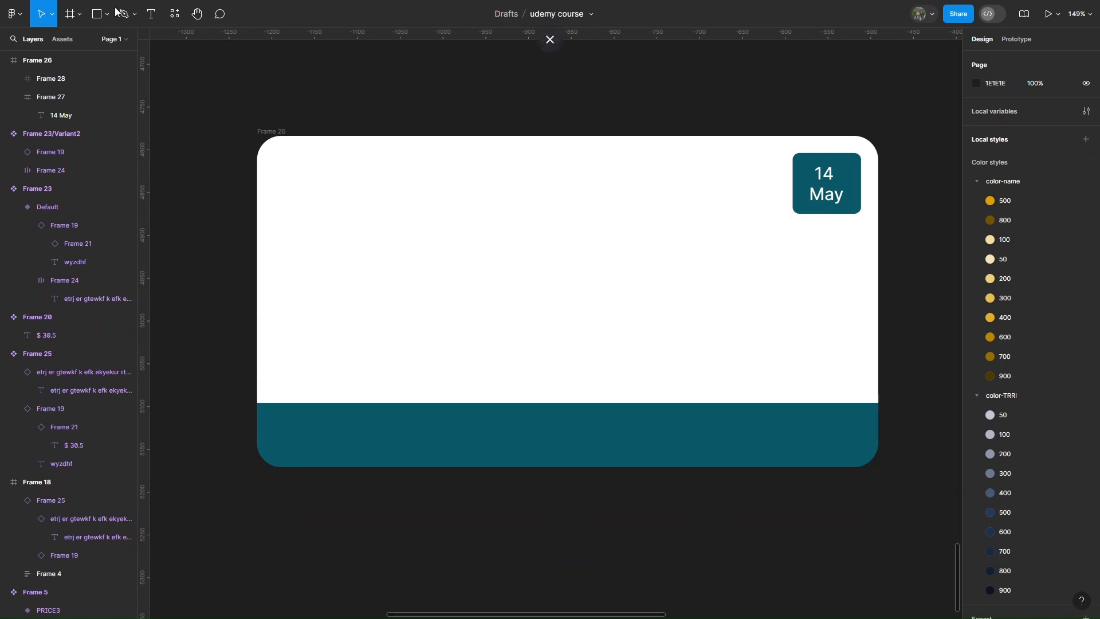
{"action": "left_click", "coordinate": [145, 18]}
{"action": "left_click", "coordinate": [282, 427]}
{"action": "type", "text": "JF EGFSKD YRF IYR IYRGJ GRUIG YGOERUE GGYOR GORYGOGGO ERG Y"}
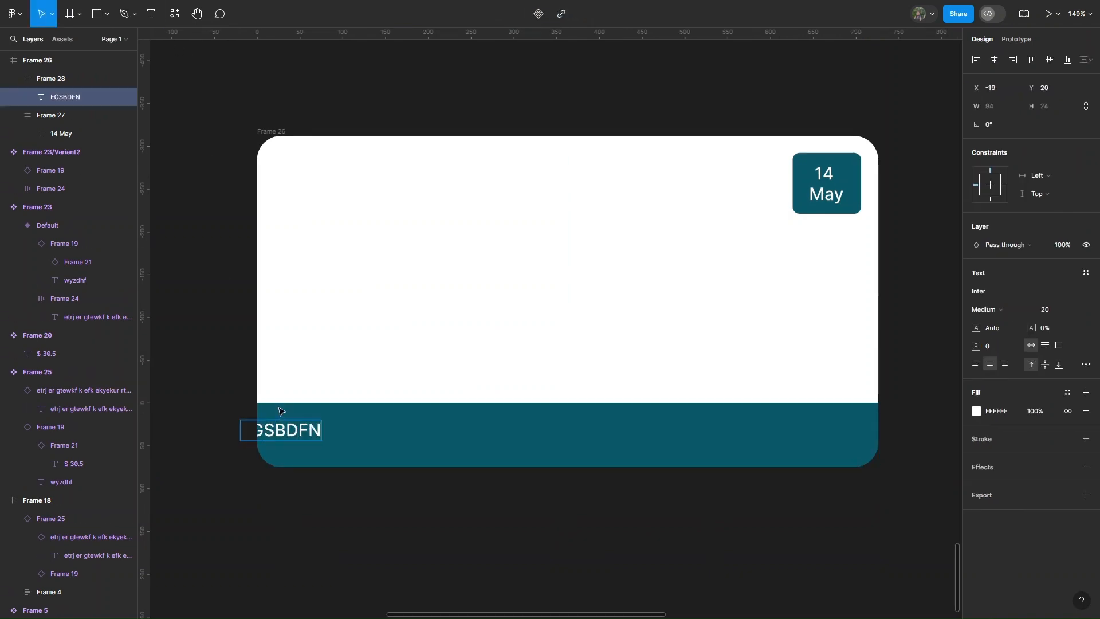
{"action": "type", "text": " DFHFDF"}
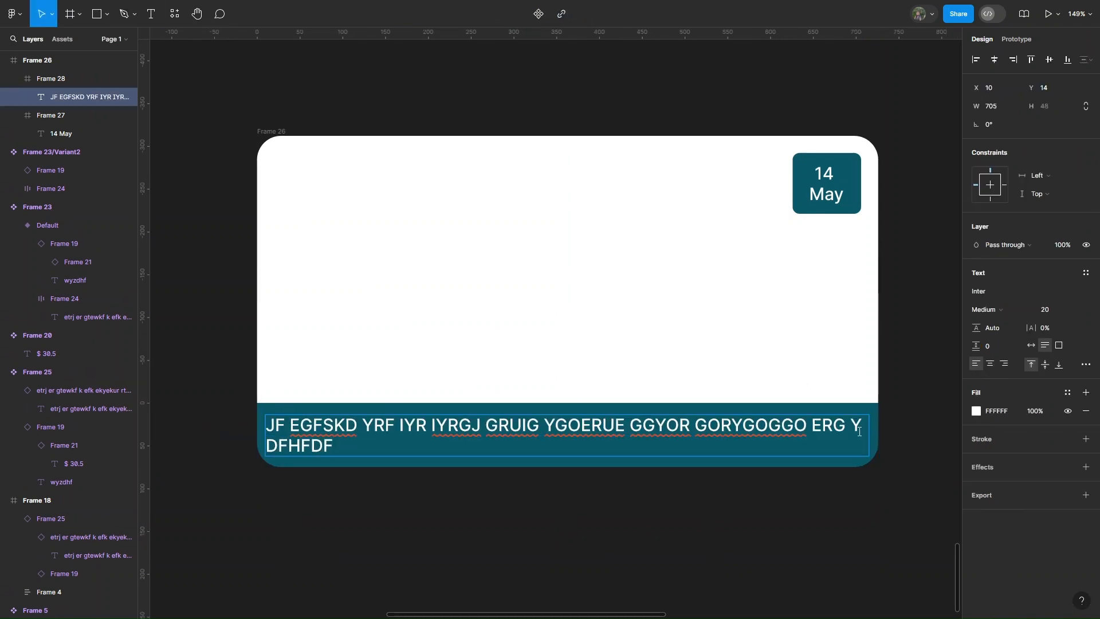
{"action": "type", "text": " FDHGDF"}
{"action": "key", "text": "Escape"}
Step: Test-resize the card's width and set the date badge's horizontal constraint to Right
{"action": "left_click", "coordinate": [261, 131]}
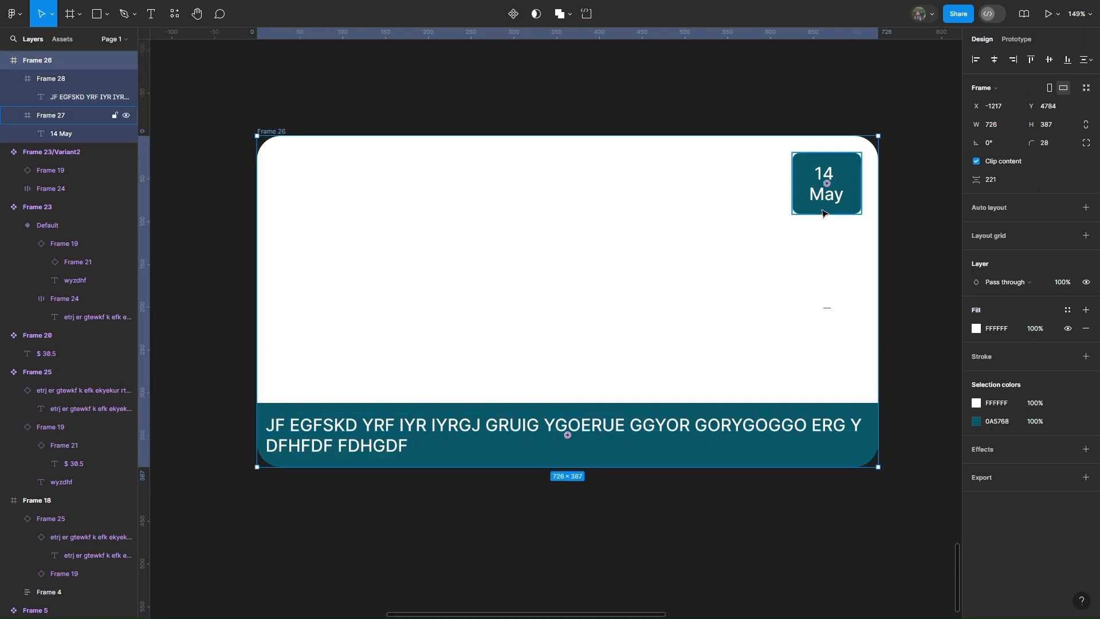
{"action": "mouse_move", "coordinate": [878, 263]}
{"action": "left_mouse_down"}
{"action": "mouse_move", "coordinate": [813, 270]}
{"action": "mouse_move", "coordinate": [881, 277]}
{"action": "left_mouse_up"}
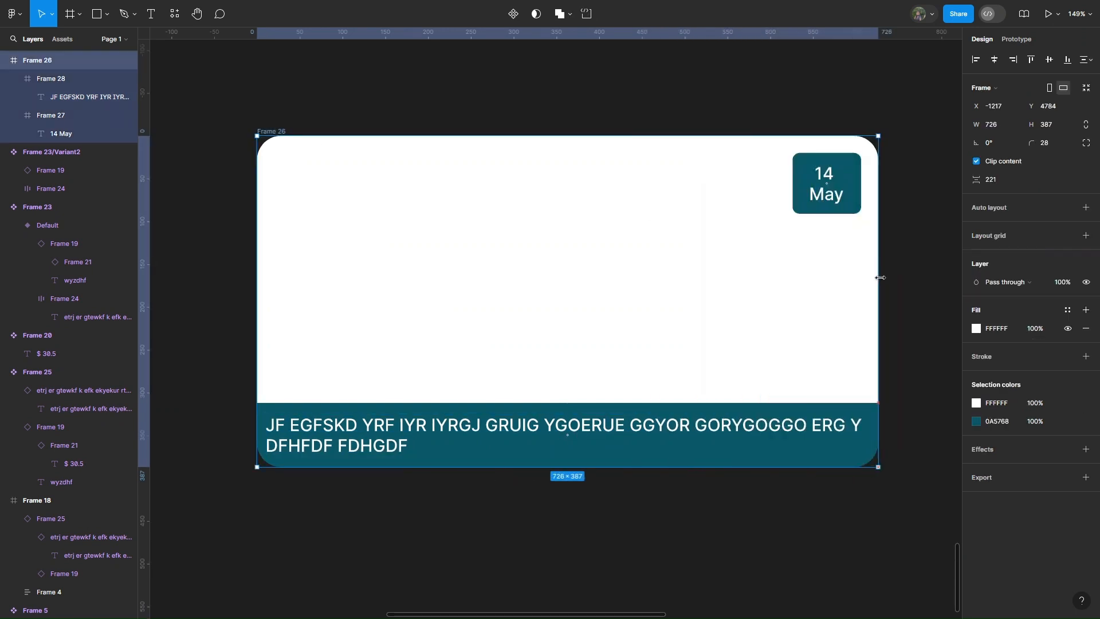
{"action": "left_click", "coordinate": [821, 259]}
{"action": "left_click", "coordinate": [867, 203]}
{"action": "left_click", "coordinate": [859, 198]}
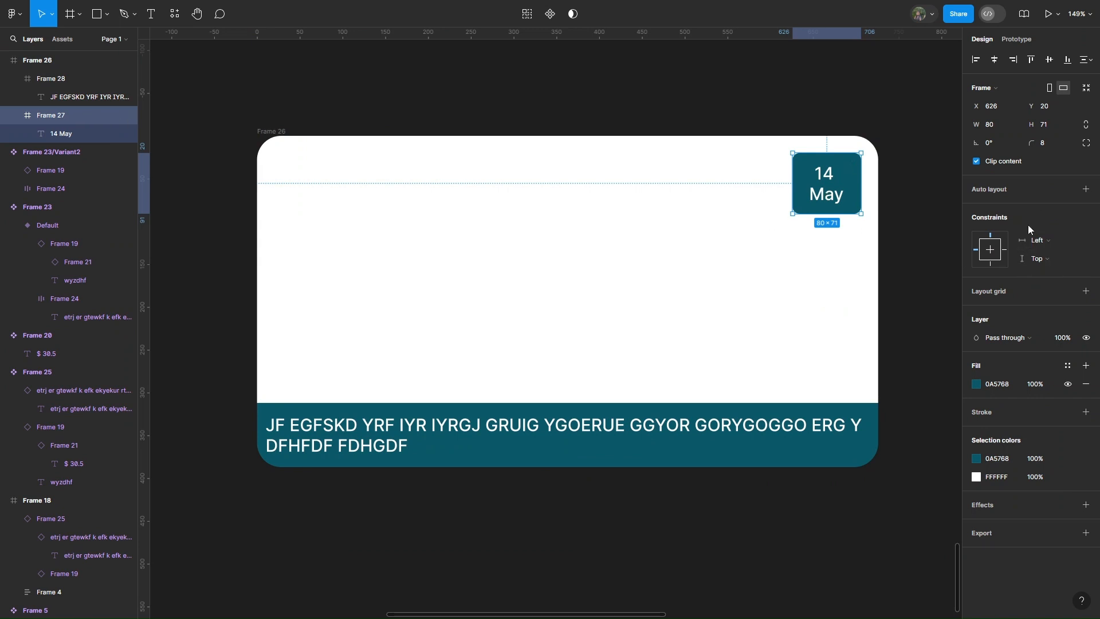
{"action": "left_click", "coordinate": [1057, 243]}
{"action": "left_click", "coordinate": [1056, 254]}
Step: Remove the line break between "14" and "May" in the date badge text and insert it again
{"action": "double_click", "coordinate": [826, 174]}
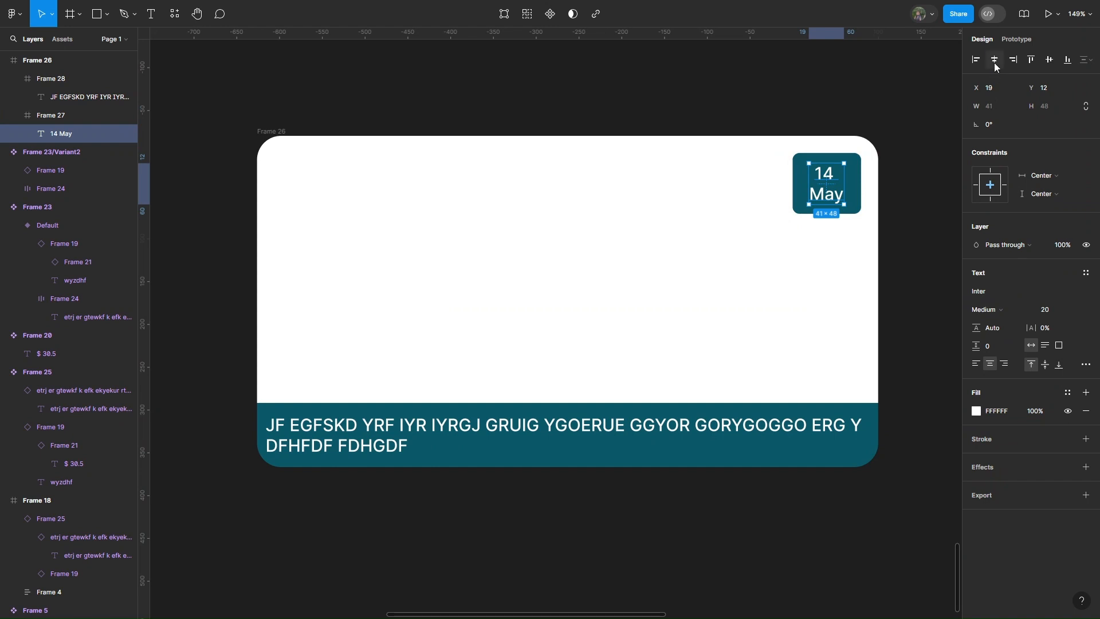
{"action": "double_click", "coordinate": [839, 180]}
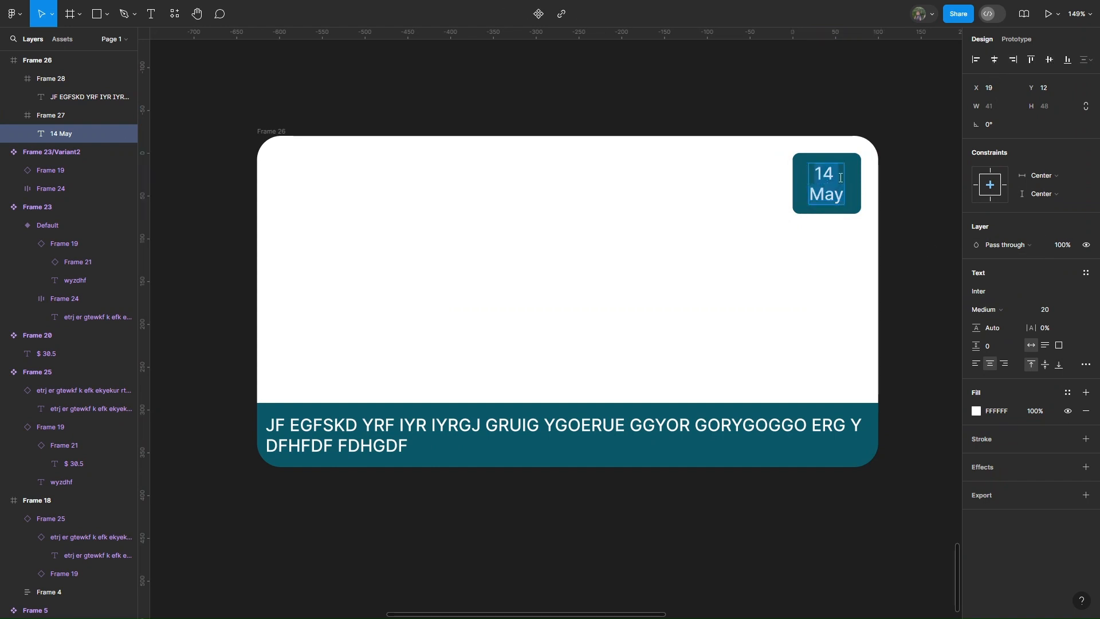
{"action": "key", "text": "Delete"}
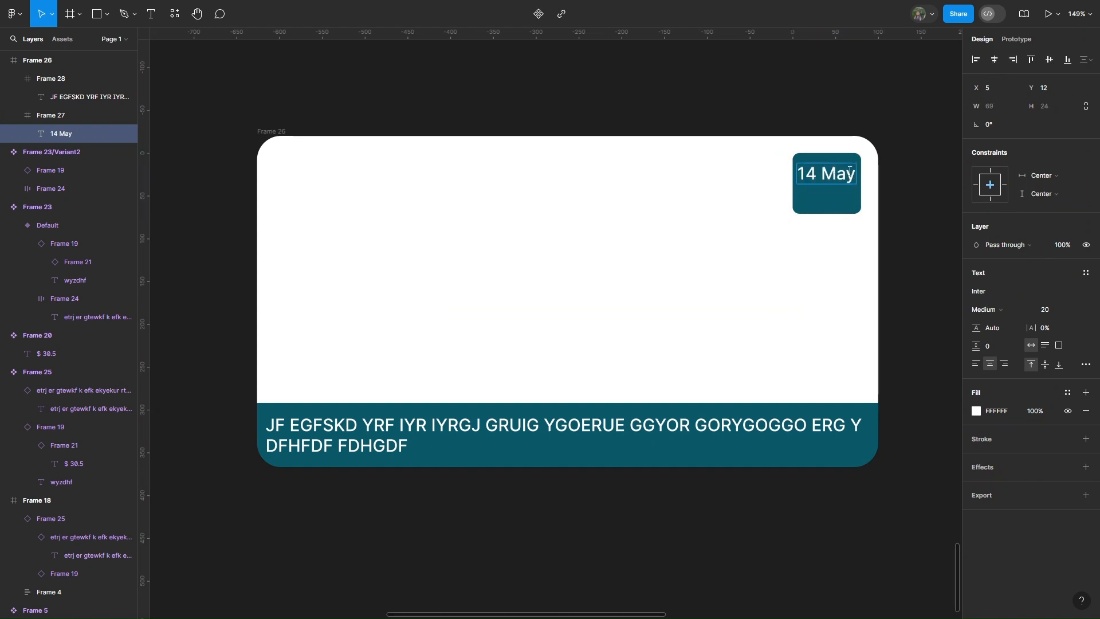
{"action": "key", "text": "Return"}
{"action": "key", "text": "Escape"}
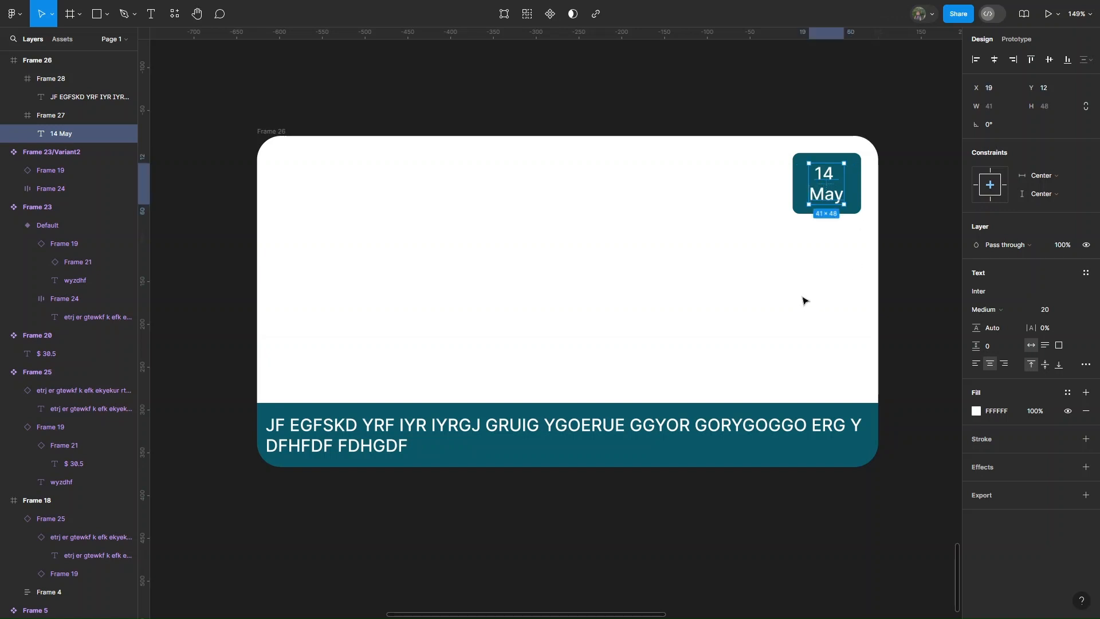
Step: Set the caption bar's constraints to Left and right and to Bottom, and test-resize the card's width
{"action": "scroll", "coordinate": [589, 297], "scroll_direction": "down", "scroll_amount": 1}
{"action": "left_click", "coordinate": [473, 403]}
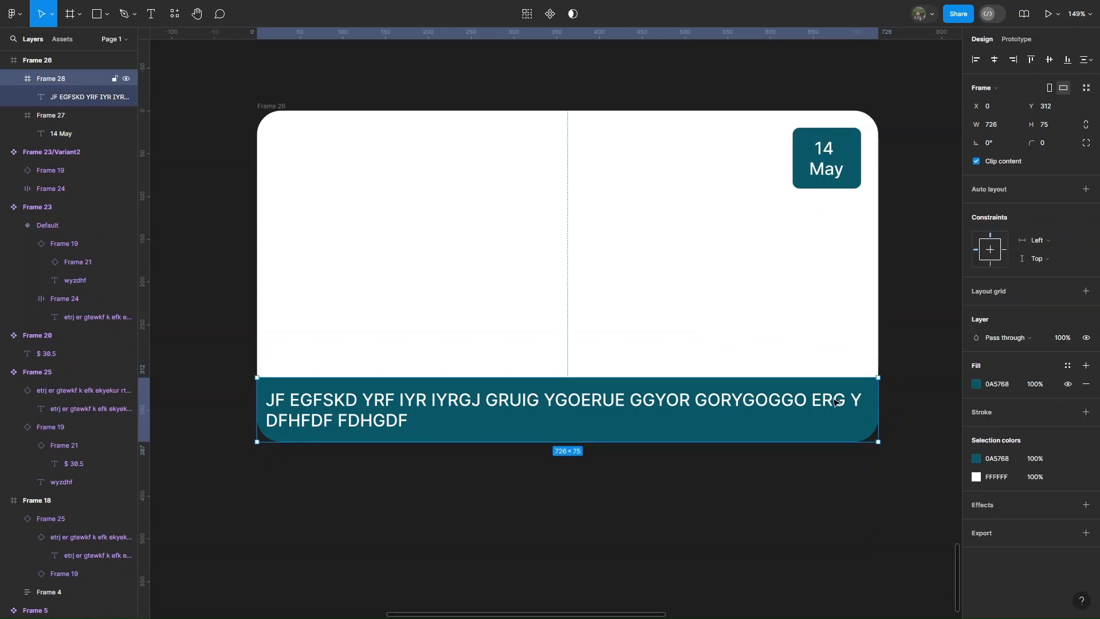
{"action": "key", "text": "Return"}
{"action": "left_click", "coordinate": [871, 380]}
{"action": "double_click", "coordinate": [782, 397]}
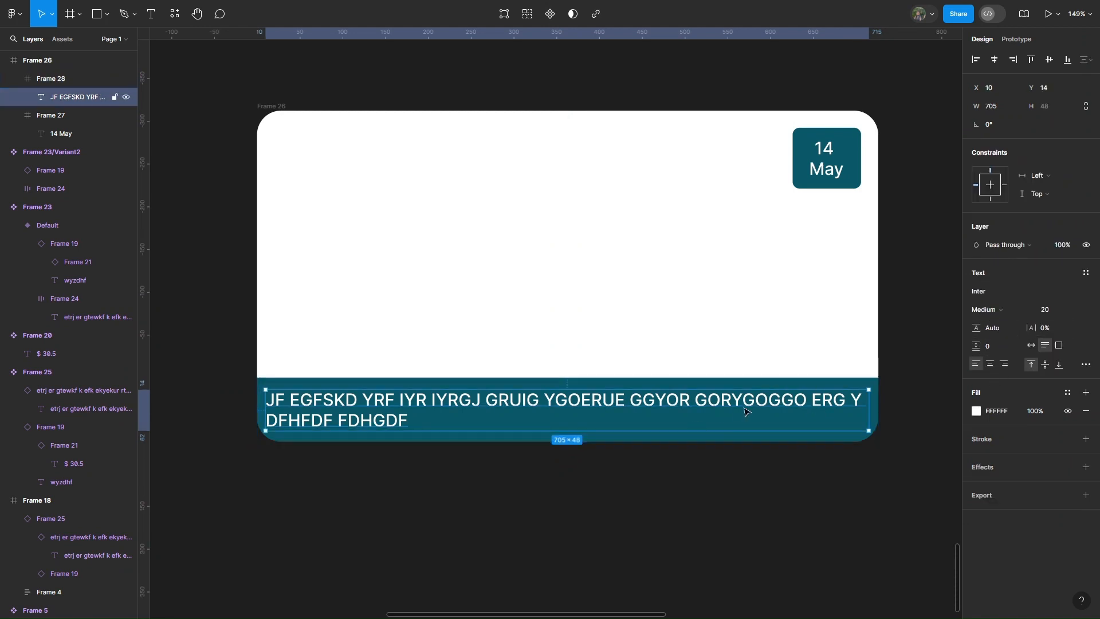
{"action": "key", "text": "Escape"}
{"action": "left_click", "coordinate": [1054, 242]}
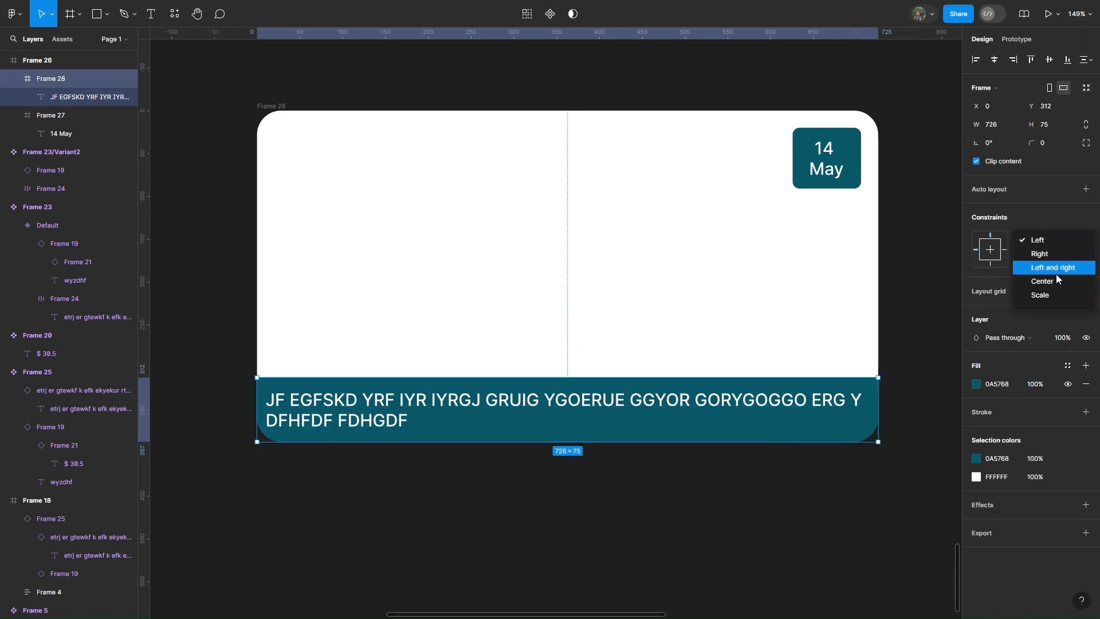
{"action": "left_click", "coordinate": [1057, 273]}
{"action": "left_click", "coordinate": [1043, 258]}
{"action": "left_click", "coordinate": [1044, 278]}
{"action": "key", "text": "Escape"}
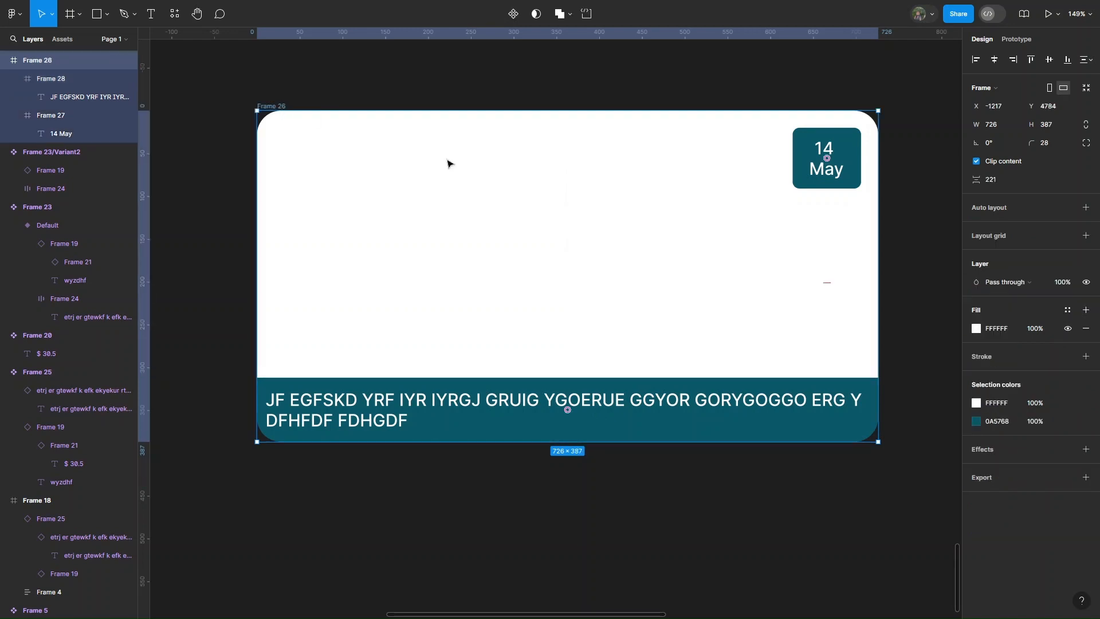
{"action": "mouse_move", "coordinate": [876, 301]}
{"action": "left_mouse_down"}
{"action": "mouse_move", "coordinate": [597, 307]}
{"action": "mouse_move", "coordinate": [894, 310]}
{"action": "mouse_move", "coordinate": [880, 311]}
{"action": "left_mouse_up"}
Step: Add auto layout to the caption bar frame and select the caption text inside it
{"action": "double_click", "coordinate": [778, 402]}
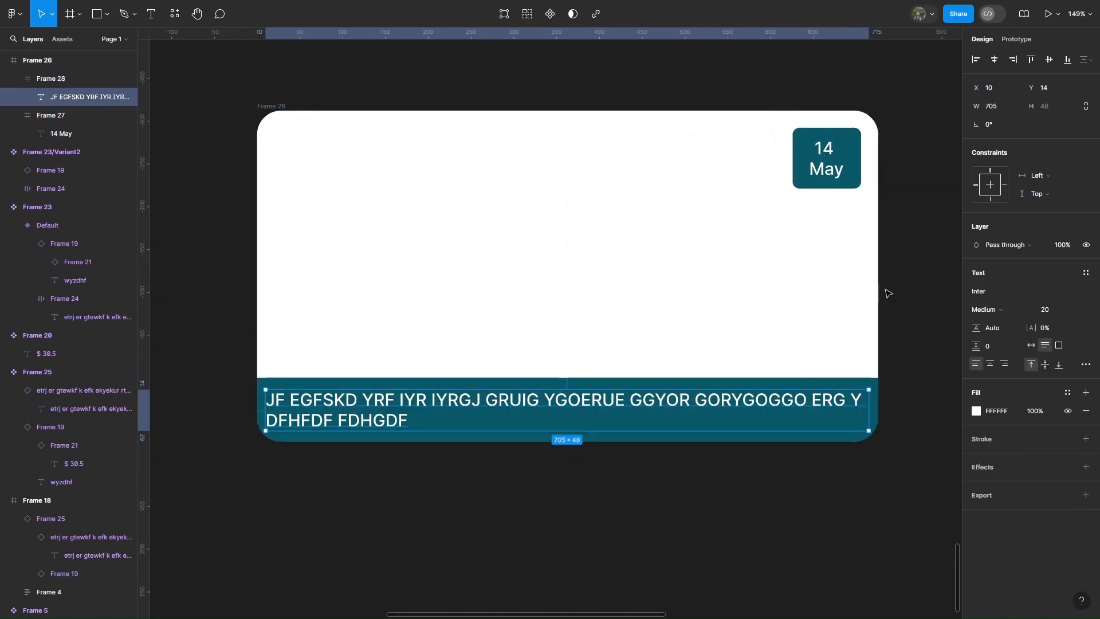
{"action": "key", "text": "shift+Return"}
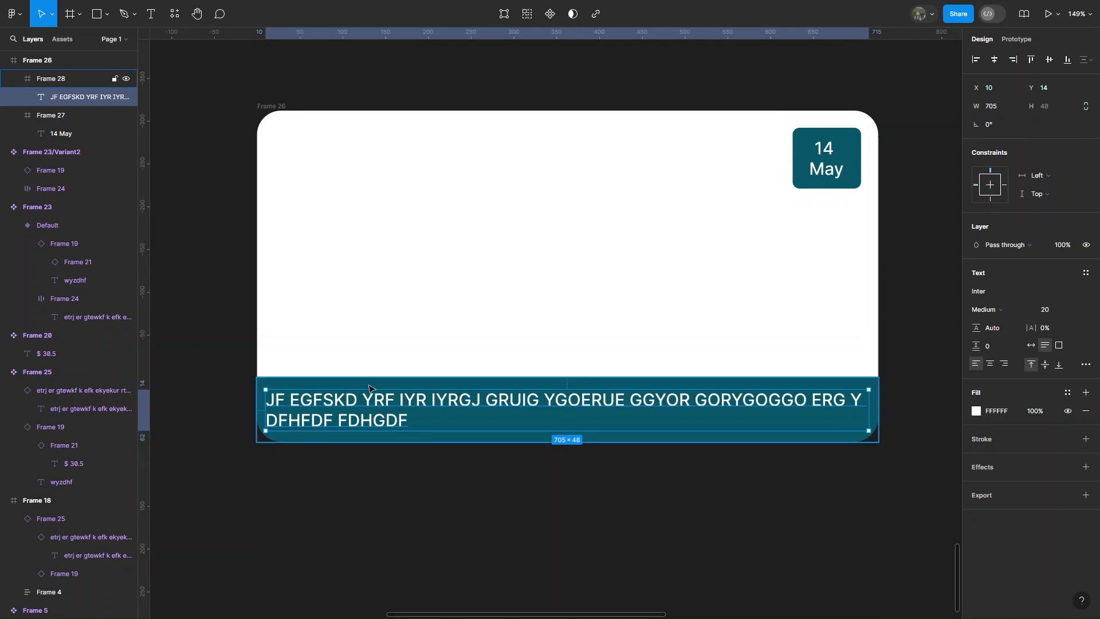
{"action": "key", "text": "shift+a"}
{"action": "key", "text": "Return"}
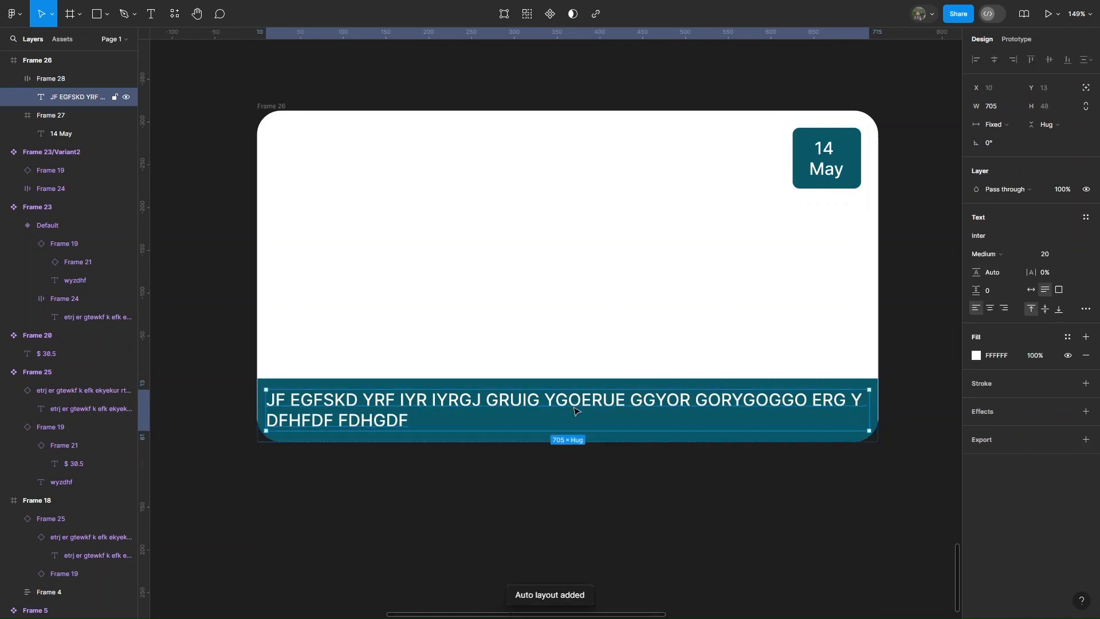
Step: Try the caption text's width as Hug and as Fill, and undo both changes
{"action": "left_click", "coordinate": [996, 125]}
{"action": "left_click", "coordinate": [1013, 139]}
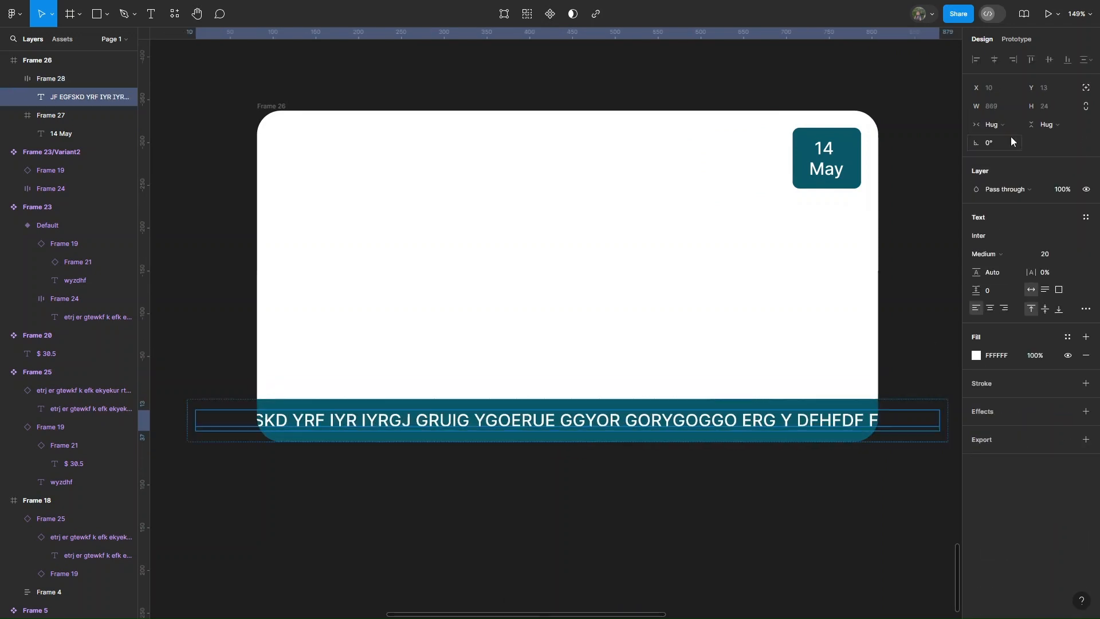
{"action": "left_click", "coordinate": [1001, 128]}
{"action": "left_click", "coordinate": [1004, 138]}
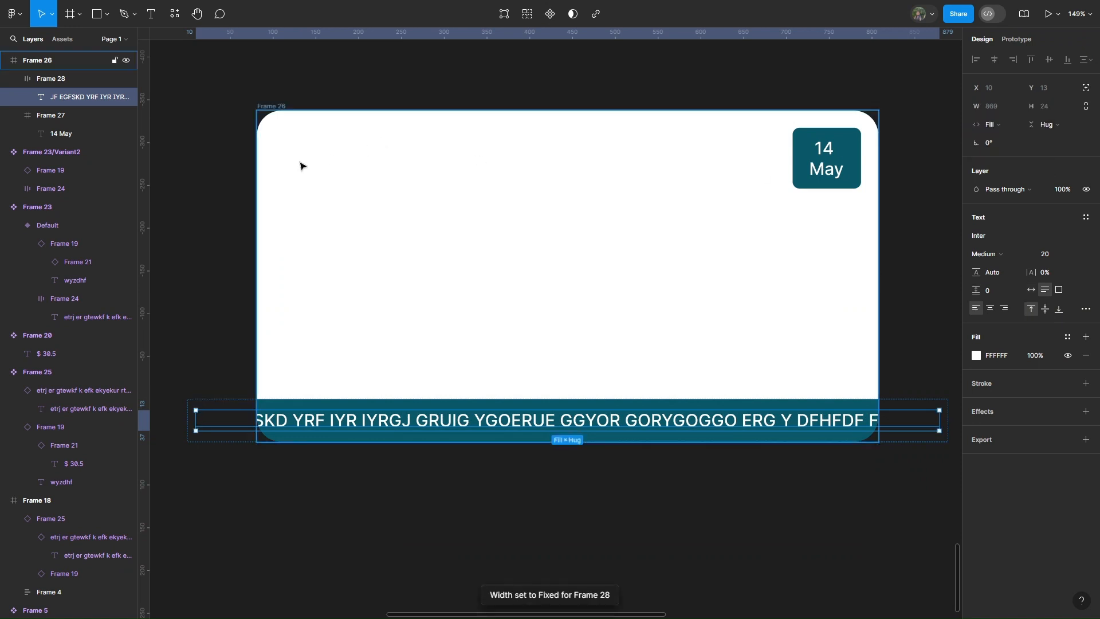
{"action": "key", "text": "ctrl+z"}
{"action": "key", "text": "ctrl+z"}
Step: Set the caption text's width to Fill within the caption bar and narrow the card to test its resizing
{"action": "left_click", "coordinate": [1000, 124]}
{"action": "key", "text": "Escape"}
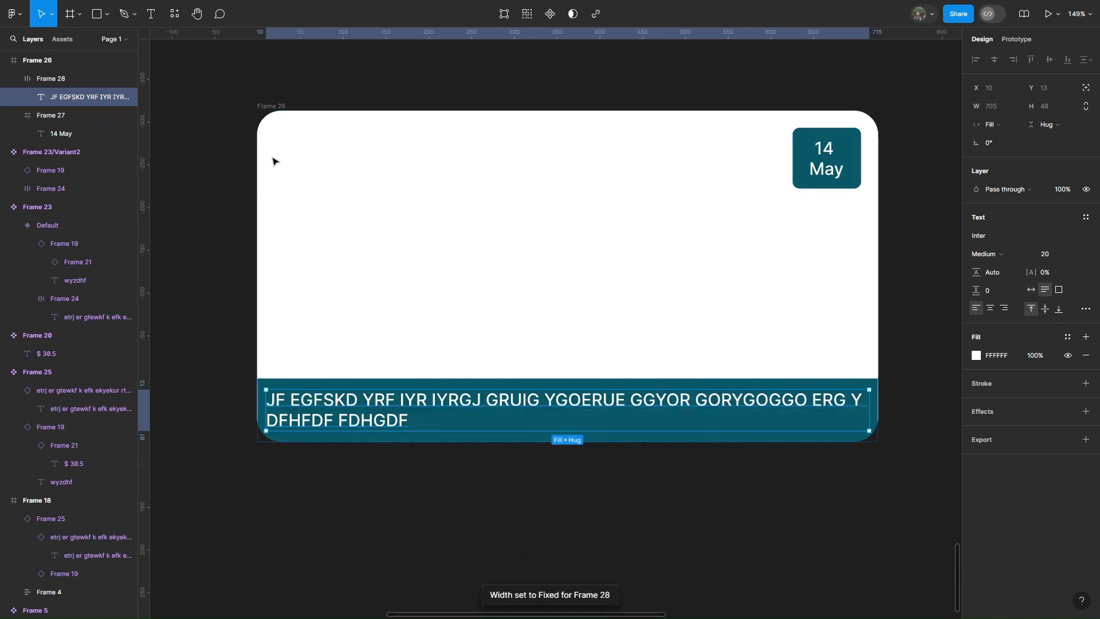
{"action": "left_click", "coordinate": [412, 153]}
{"action": "left_click_drag", "start_coordinate": [879, 276], "coordinate": [368, 284]}
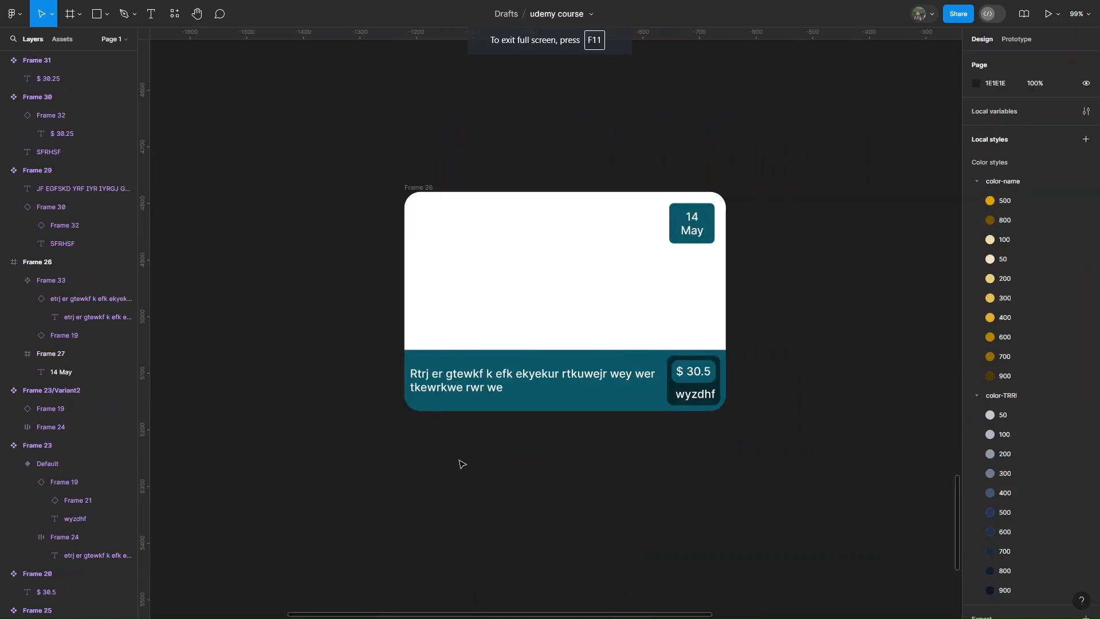
Step: Widen the outer card frame with the price caption to about 608 px
{"action": "left_click", "coordinate": [420, 189]}
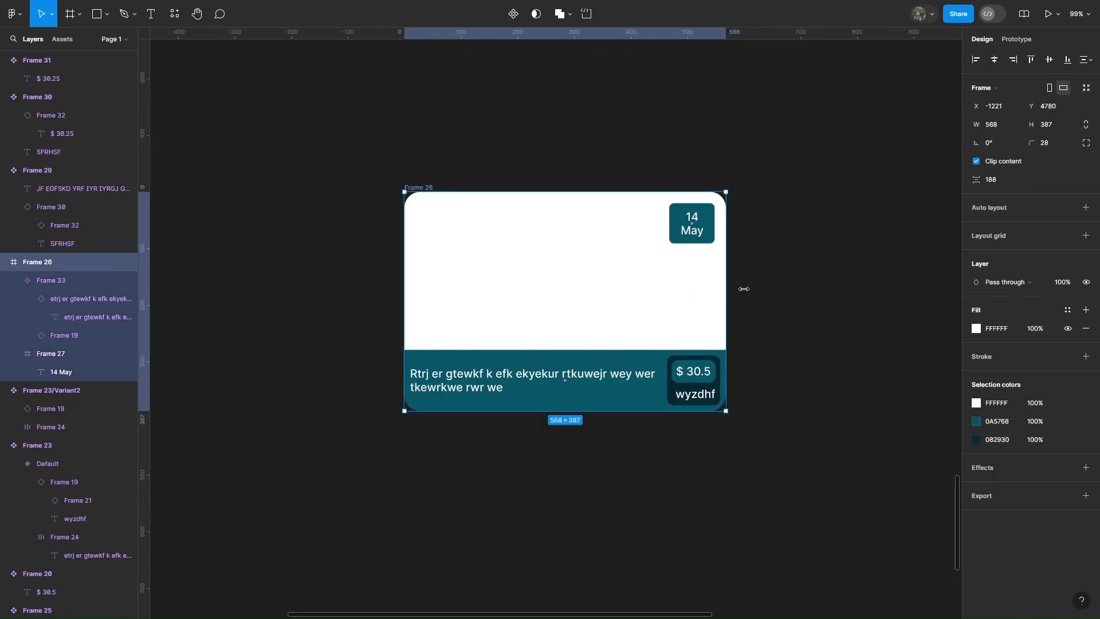
{"action": "left_click_drag", "start_coordinate": [744, 289], "coordinate": [749, 345]}
{"action": "scroll", "coordinate": [559, 435], "scroll_direction": "down", "scroll_amount": 2}
{"action": "scroll", "coordinate": [560, 435], "scroll_direction": "down", "scroll_amount": 2}
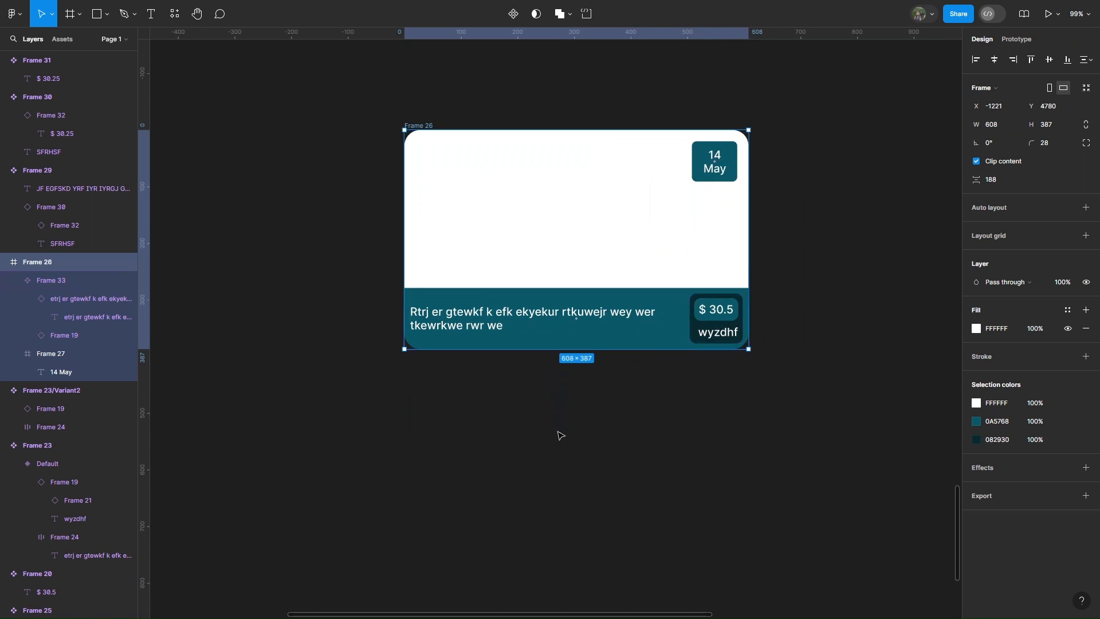
Step: Draw a new frame about 608 by 108 px directly below the card, aligned with the card's sides
{"action": "left_click", "coordinate": [466, 459]}
{"action": "left_click", "coordinate": [76, 17]}
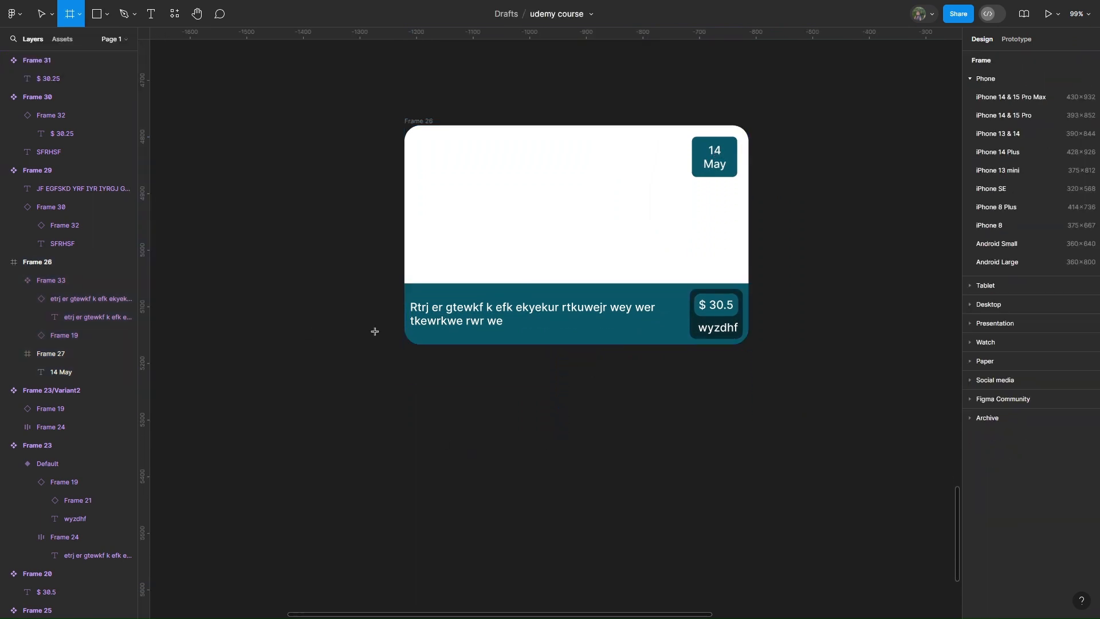
{"action": "mouse_move", "coordinate": [404, 368]}
{"action": "left_mouse_down"}
{"action": "mouse_move", "coordinate": [715, 428]}
{"action": "mouse_move", "coordinate": [748, 403]}
{"action": "left_mouse_up"}
{"action": "left_click", "coordinate": [764, 435]}
{"action": "left_click", "coordinate": [635, 409]}
{"action": "left_click", "coordinate": [452, 475]}
{"action": "left_click", "coordinate": [542, 392]}
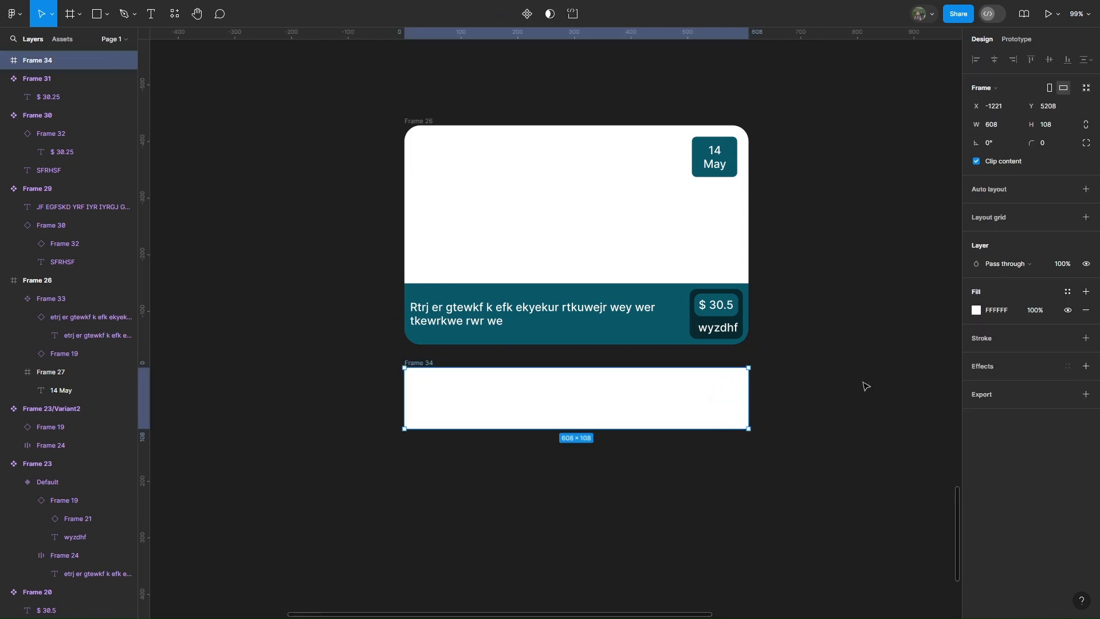
Step: Add horizontal auto layout to the frame below the card with a gap of 8 and horizontal and vertical padding of 8
{"action": "key", "text": "shift+a"}
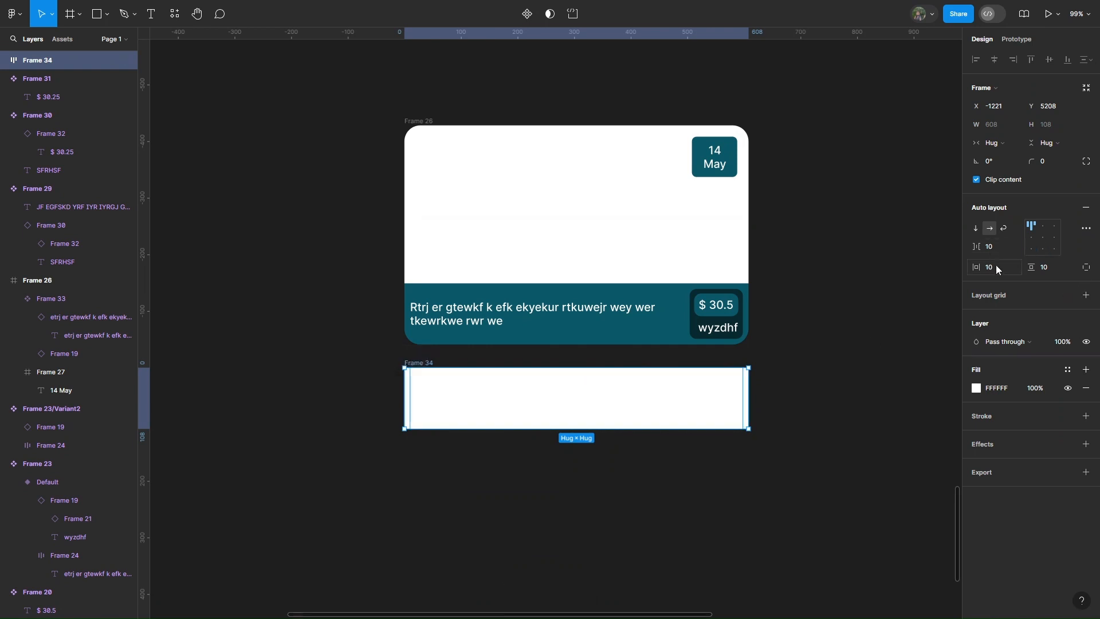
{"action": "type", "text": "8"}
{"action": "key", "text": "Return"}
{"action": "left_click", "coordinate": [994, 247]}
{"action": "type", "text": "8"}
{"action": "key", "text": "Return"}
{"action": "left_click_drag", "start_coordinate": [1041, 269], "coordinate": [1043, 271]}
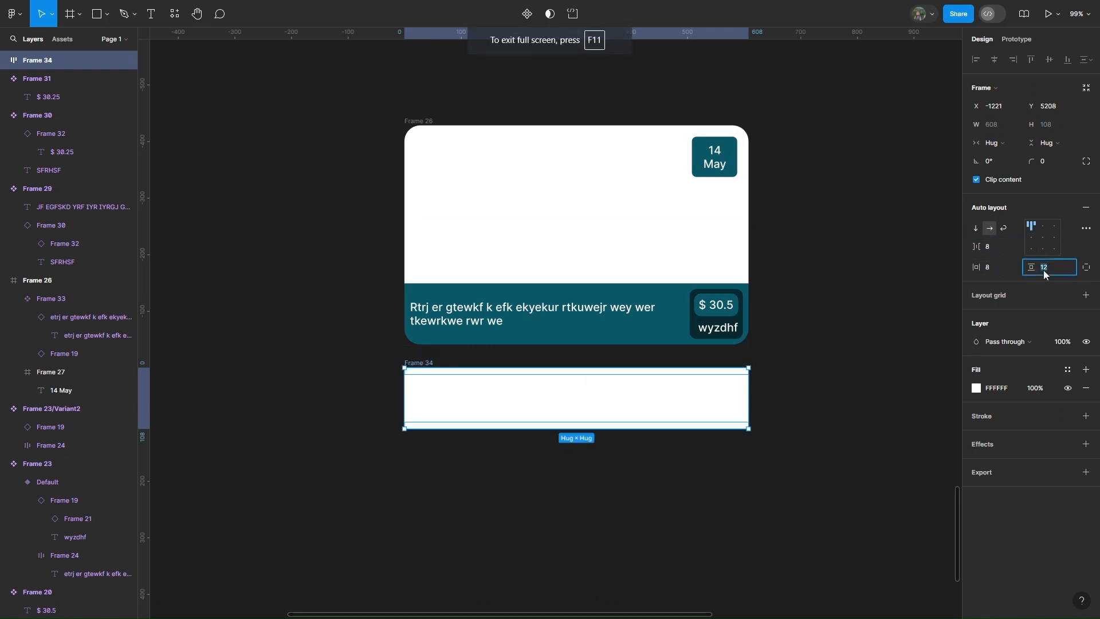
{"action": "double_click", "coordinate": [446, 324]}
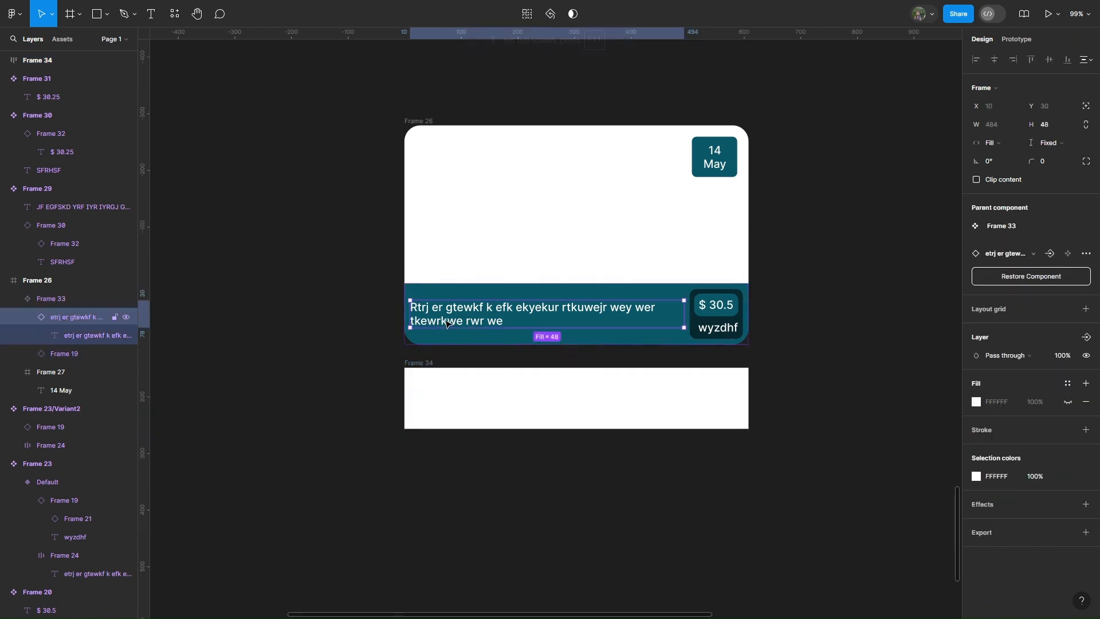
{"action": "right_click", "coordinate": [446, 324]}
{"action": "key", "text": "Escape"}
{"action": "left_click", "coordinate": [153, 22]}
{"action": "left_click", "coordinate": [401, 481]}
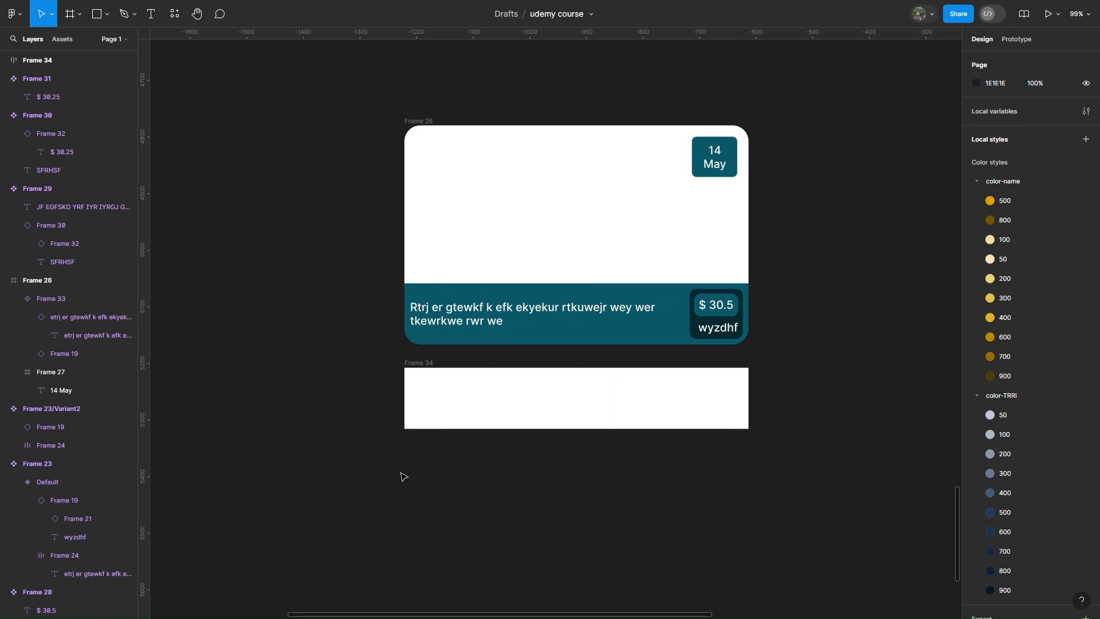
Step: Add the text "DFGFSD DF TH FGTY RTYFB RTY RTHFGB THV HFGB VNTY FN FBFD FVBSD" and move it into the auto layout frame
{"action": "left_click", "coordinate": [152, 14]}
{"action": "left_click", "coordinate": [431, 447]}
{"action": "type", "text": "DFGFSD"}
{"action": "key", "text": "Escape"}
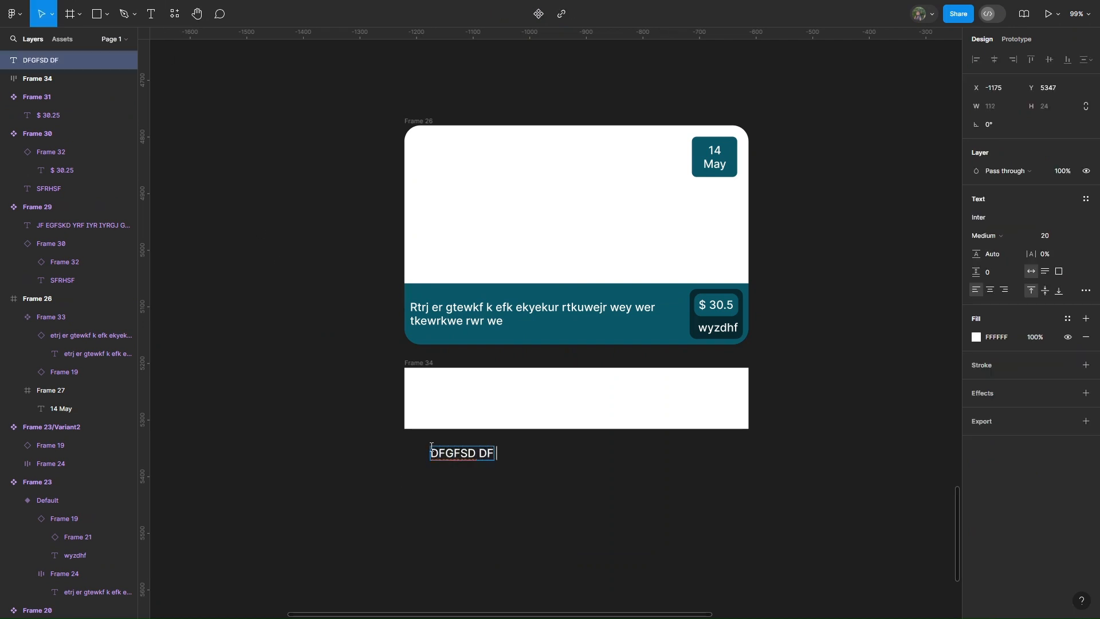
{"action": "type", "text": "DF TH FGTY RTYFB RTY RT"}
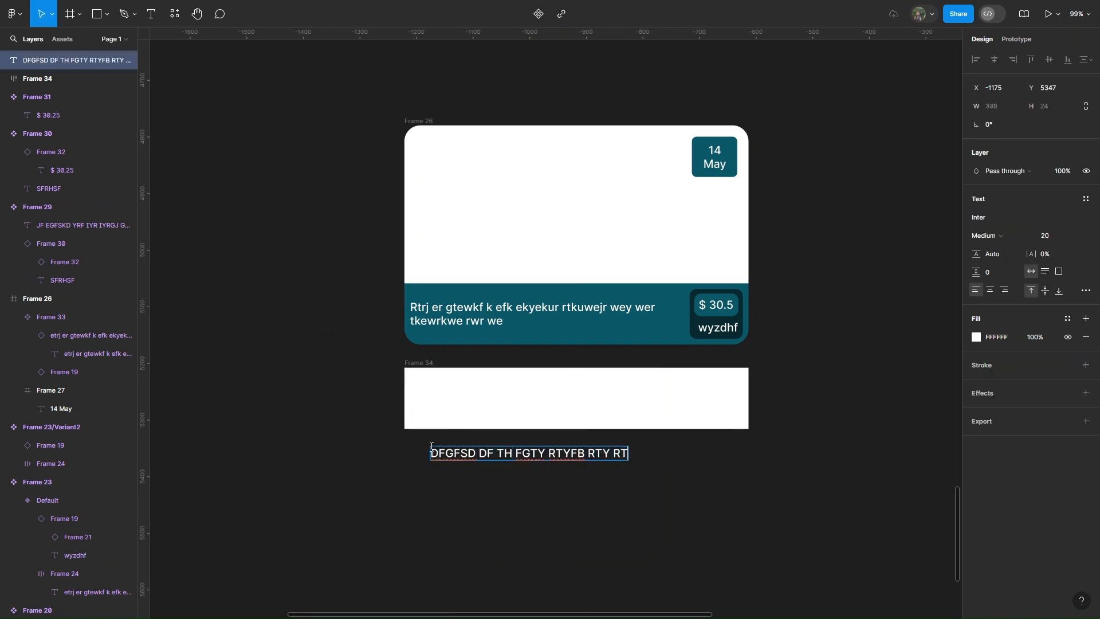
{"action": "type", "text": "HFGB THV HFGB VNTY"}
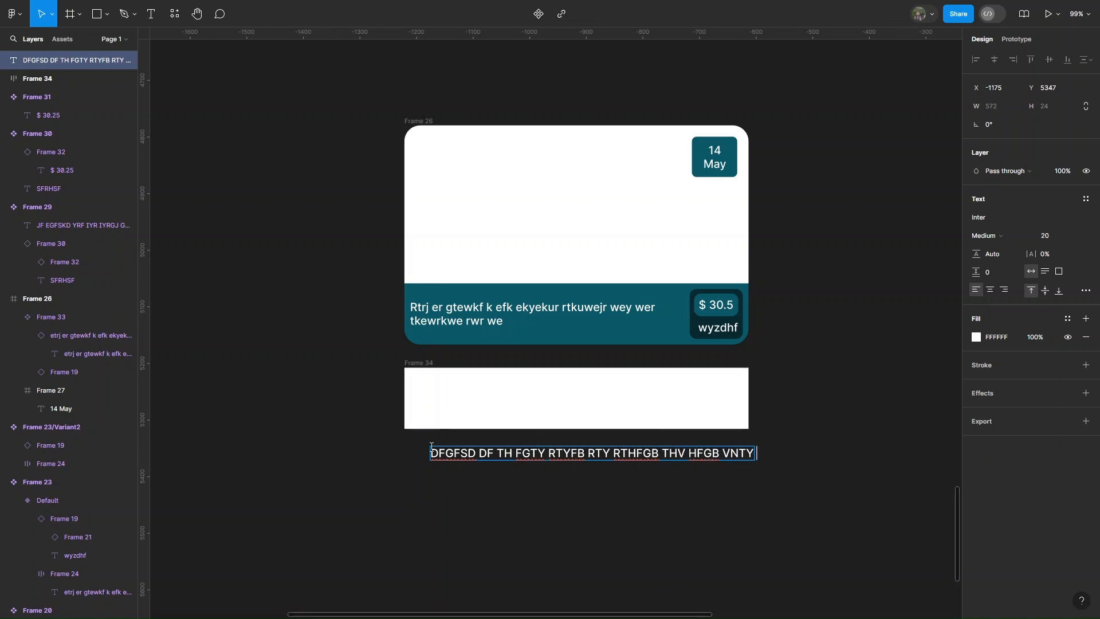
{"action": "type", "text": " FN FBFD FVBSD"}
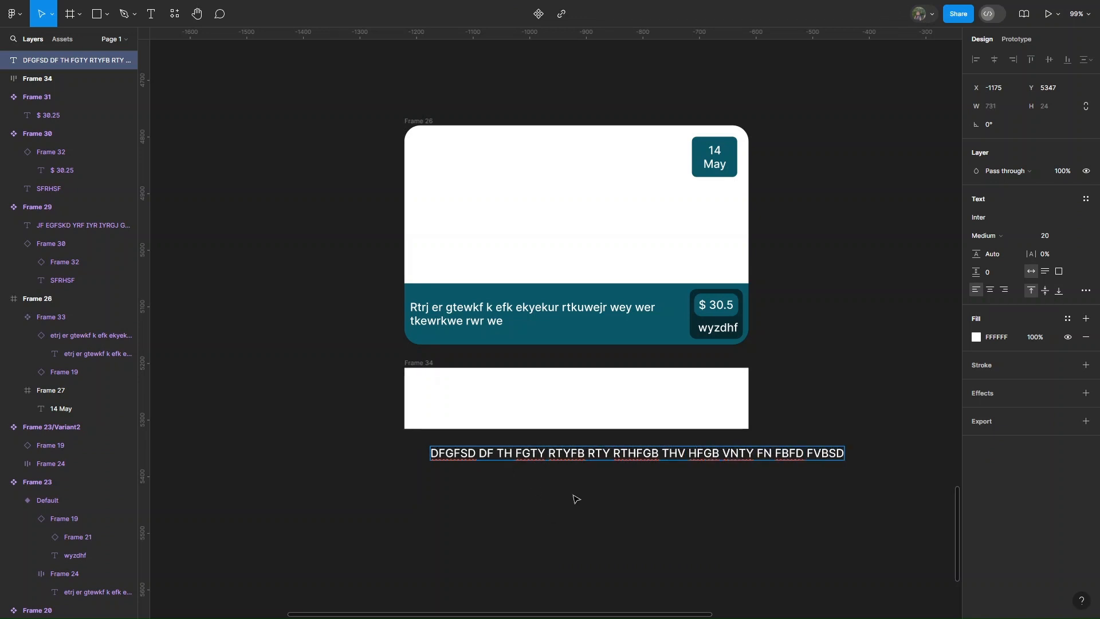
{"action": "key", "text": "Escape"}
{"action": "left_click_drag", "start_coordinate": [614, 451], "coordinate": [604, 385]}
{"action": "double_click", "coordinate": [779, 380]}
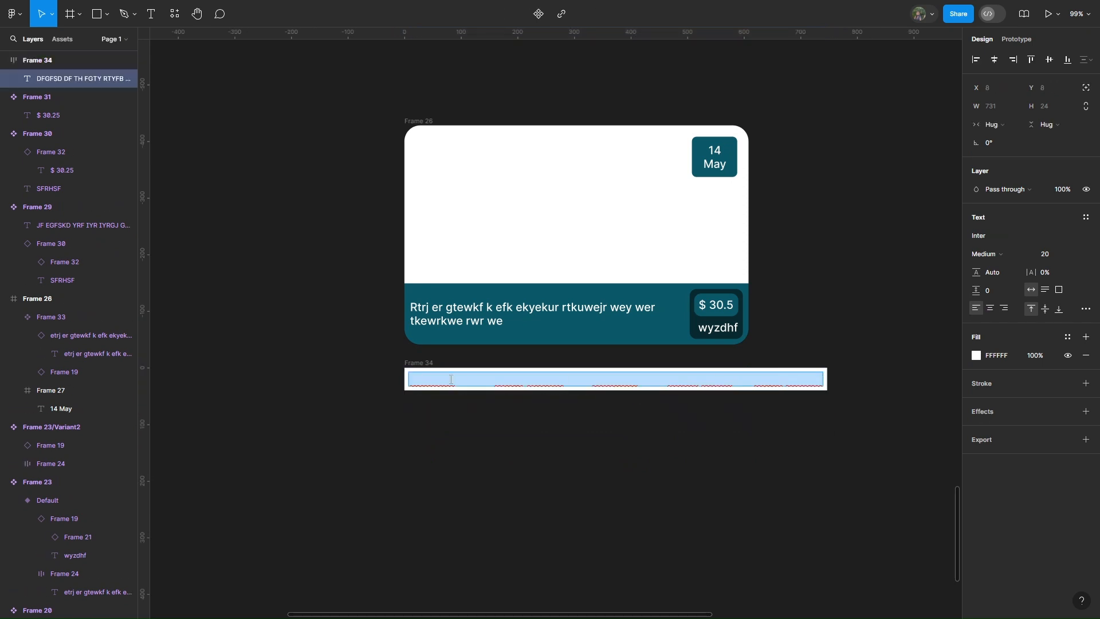
{"action": "key", "text": "Escape"}
{"action": "left_click", "coordinate": [976, 355]}
{"action": "left_click", "coordinate": [841, 482]}
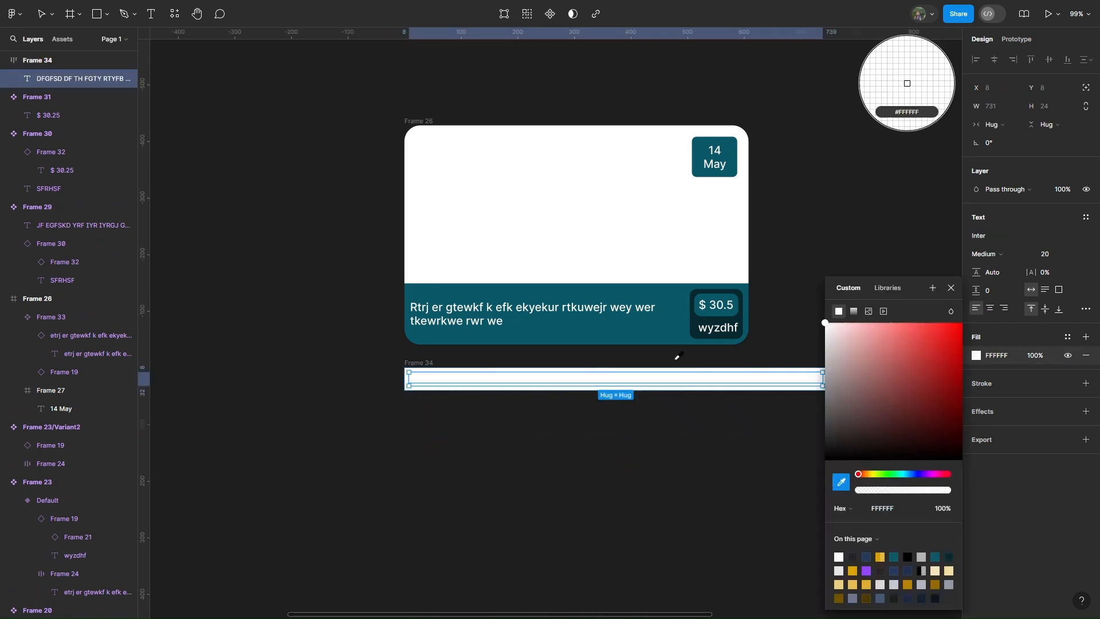
{"action": "left_click", "coordinate": [660, 331]}
{"action": "left_click", "coordinate": [951, 288]}
{"action": "key", "text": "ctrl+z"}
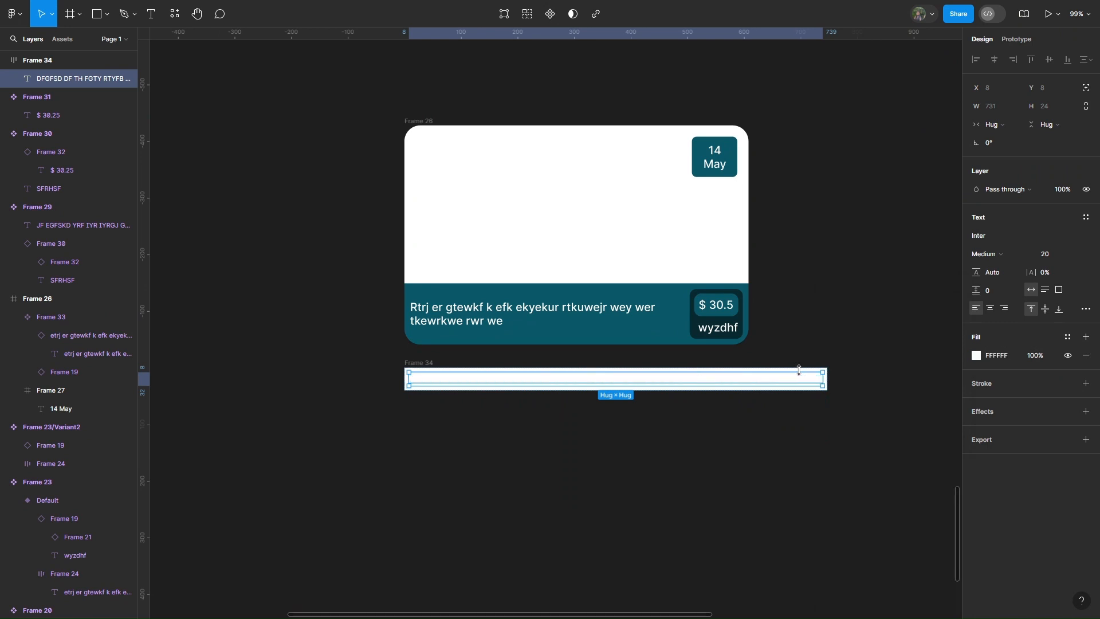
Step: Fill the auto layout frame below the card with teal 0A5768, sampled from the card's caption bar
{"action": "left_click", "coordinate": [411, 362]}
{"action": "left_click", "coordinate": [977, 388]}
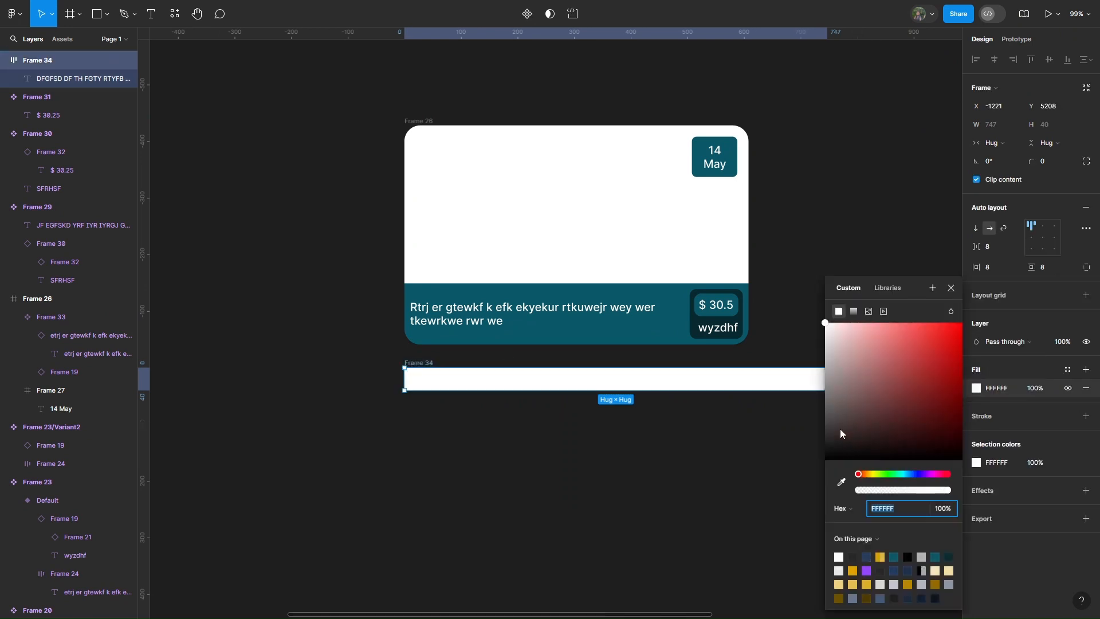
{"action": "left_click", "coordinate": [841, 481]}
{"action": "left_click", "coordinate": [706, 342]}
{"action": "left_click", "coordinate": [951, 288]}
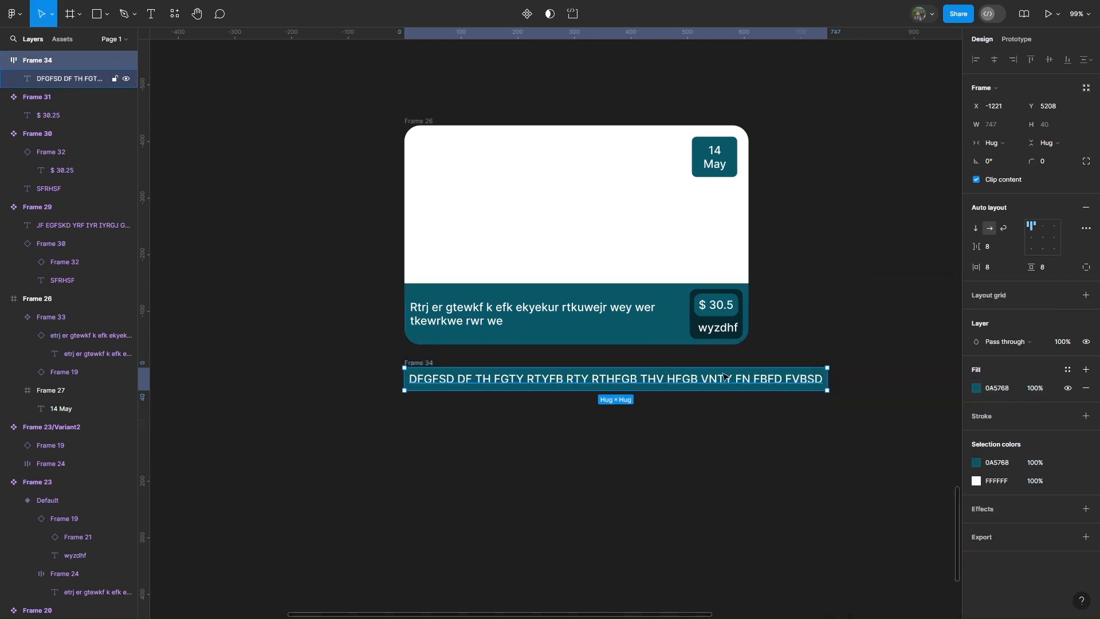
Step: Narrow the text in the teal frame to about 370 px wide so it wraps onto three lines
{"action": "left_click", "coordinate": [816, 383]}
{"action": "left_click_drag", "start_coordinate": [823, 383], "coordinate": [663, 394]}
{"action": "left_click", "coordinate": [656, 456]}
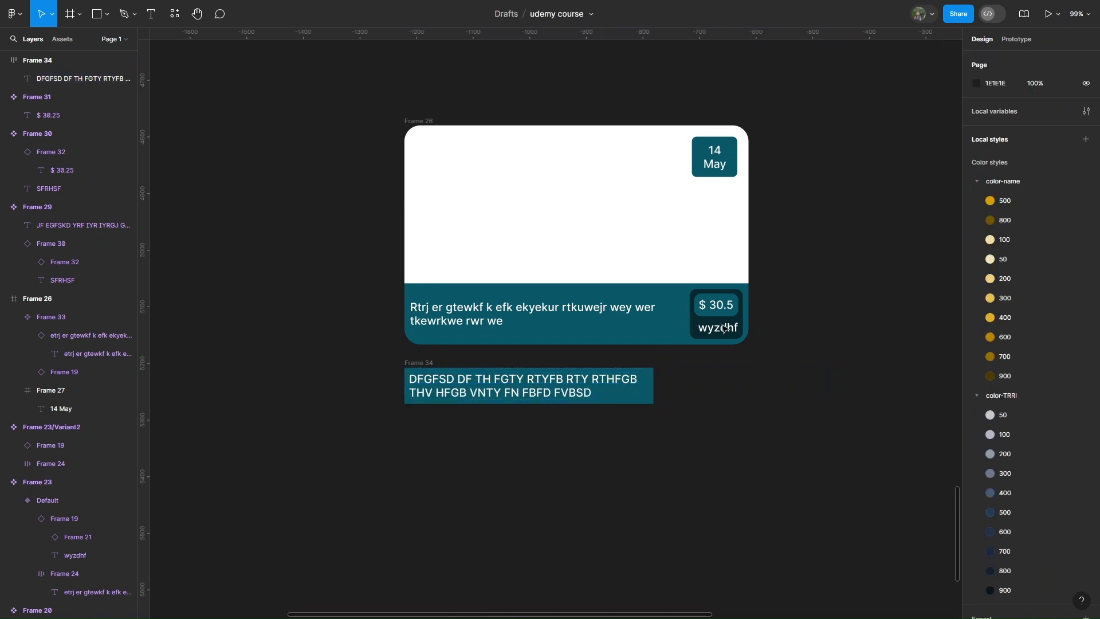
{"action": "left_click", "coordinate": [625, 393]}
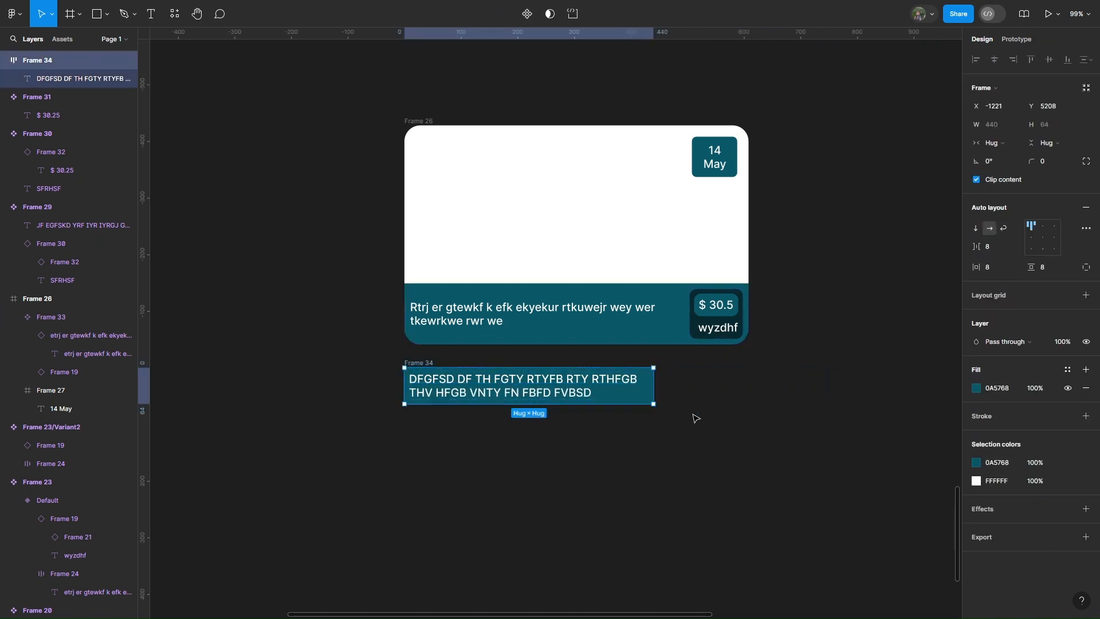
{"action": "left_click", "coordinate": [694, 400]}
{"action": "left_click", "coordinate": [647, 386]}
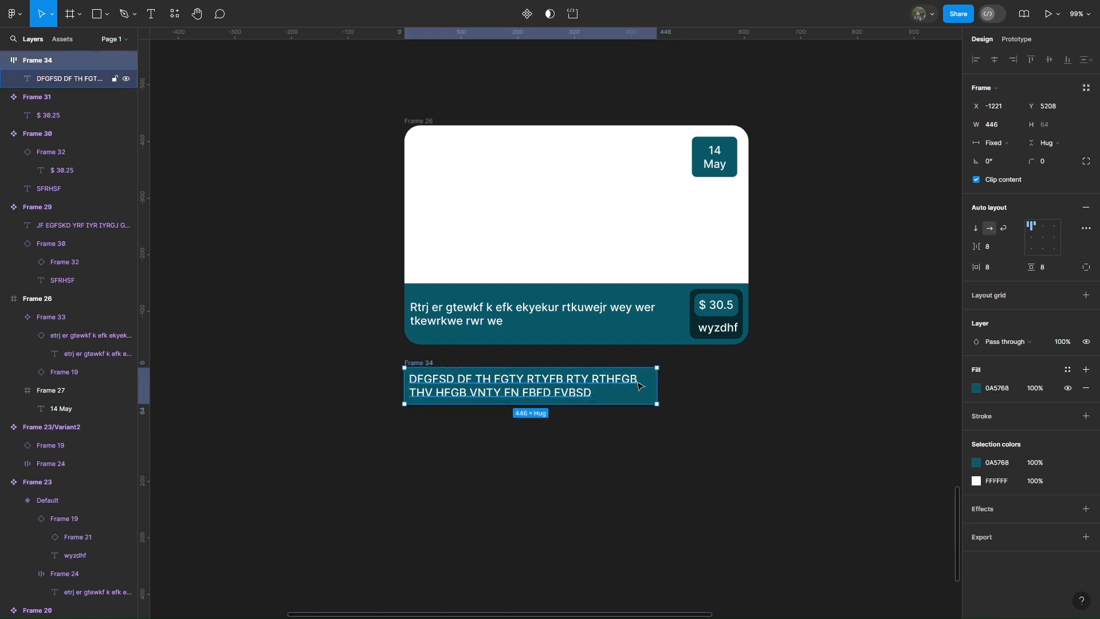
{"action": "left_click_drag", "start_coordinate": [653, 385], "coordinate": [619, 395]}
{"action": "left_click", "coordinate": [651, 387]}
{"action": "left_click", "coordinate": [584, 450]}
{"action": "scroll", "coordinate": [518, 445], "scroll_direction": "down", "scroll_amount": 1}
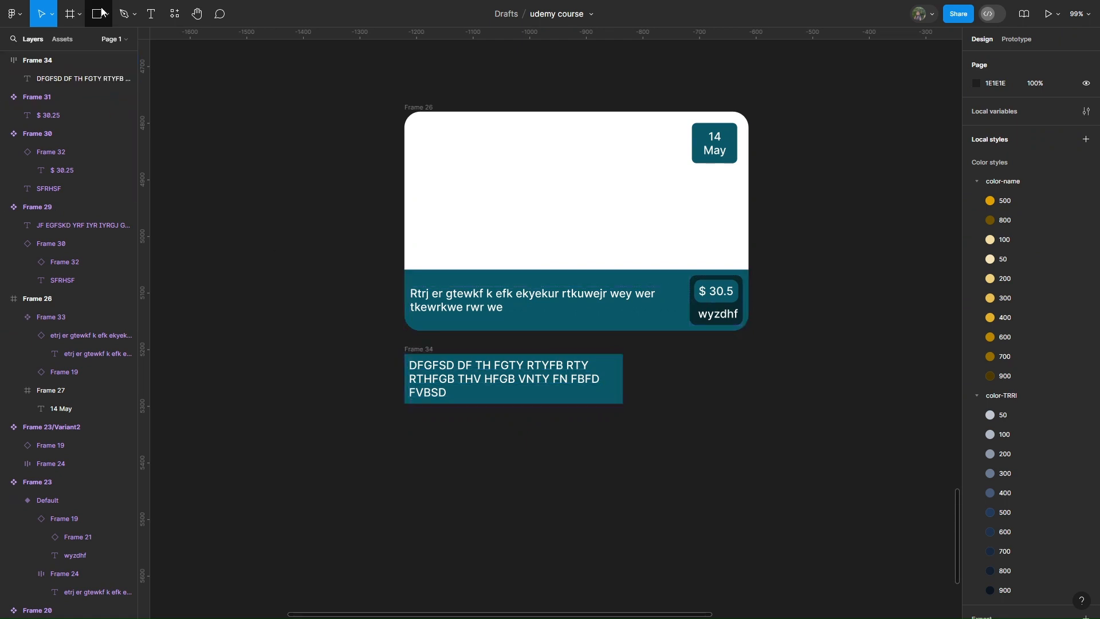
{"action": "left_click", "coordinate": [70, 13]}
{"action": "left_click_drag", "start_coordinate": [423, 423], "coordinate": [479, 474]}
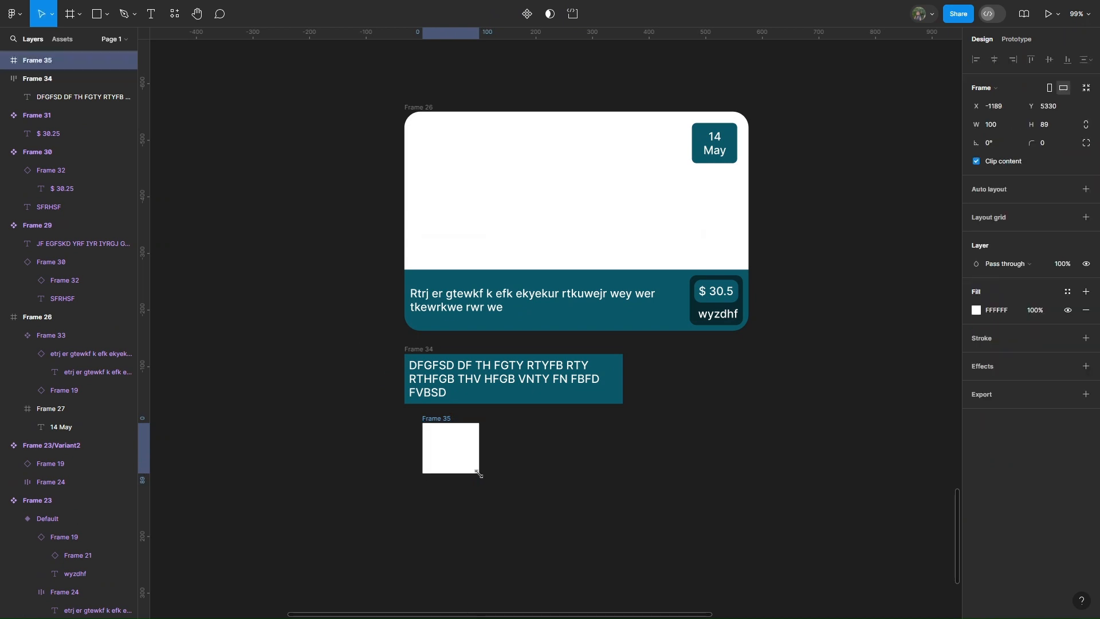
{"action": "key", "text": "Delete"}
Step: Add the text "$ 30.5" on the empty canvas below the teal caption frame
{"action": "key", "text": "t"}
{"action": "left_click", "coordinate": [464, 444]}
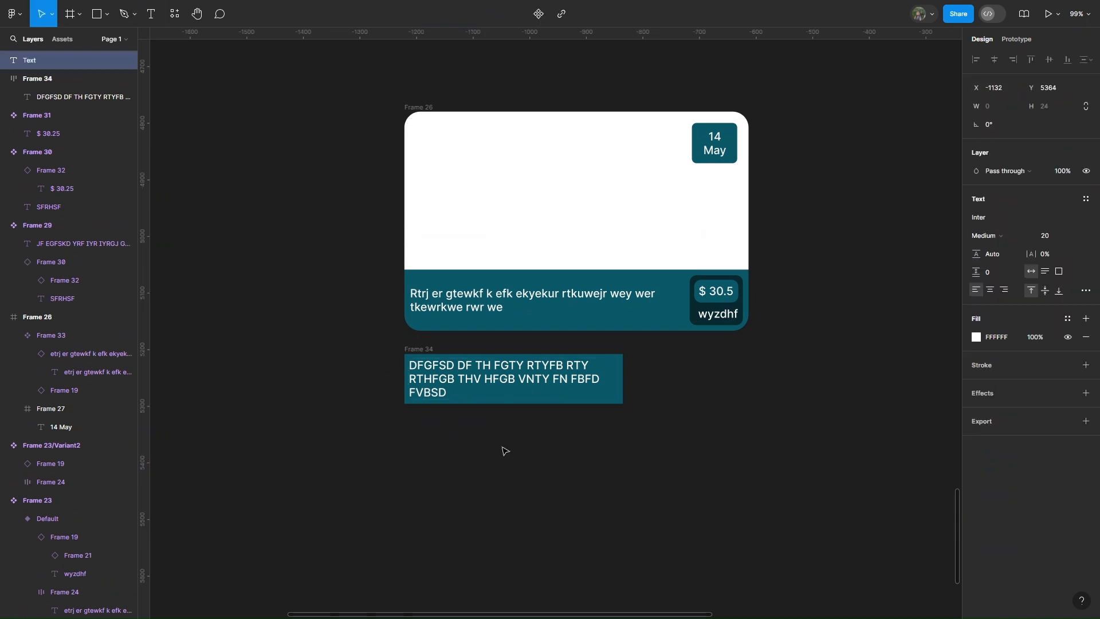
{"action": "type", "text": "$30.5"}
{"action": "key", "text": "Left"}
{"action": "key", "text": "Escape"}
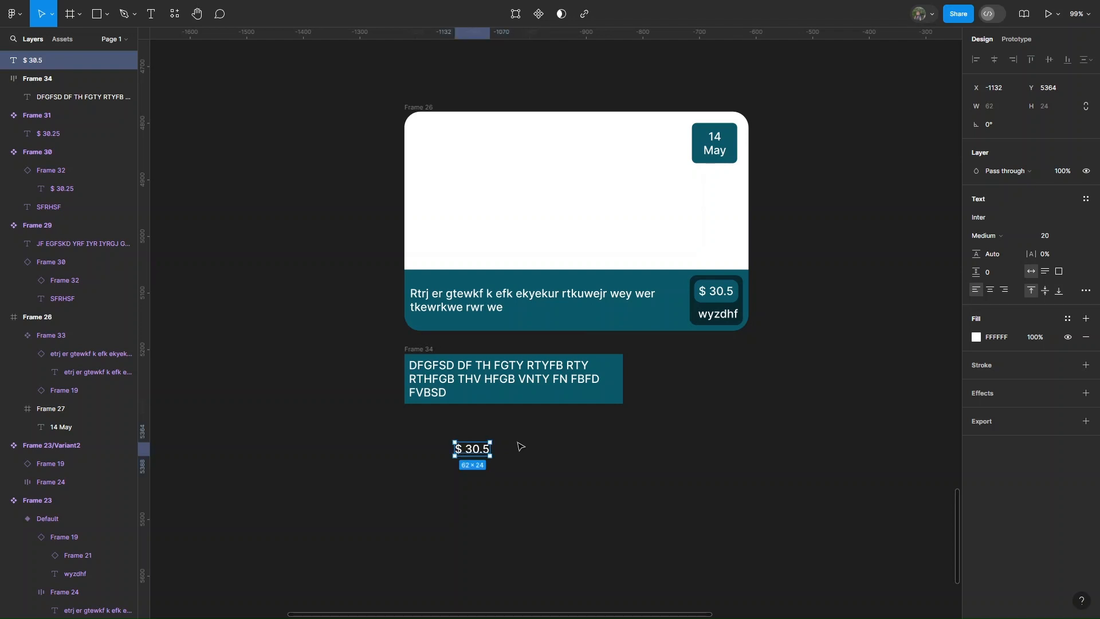
Step: Wrap the "$ 30.5" text in an auto layout frame and fill it with teal 0A5768, sampled from the card's price badge
{"action": "key", "text": "shift+a"}
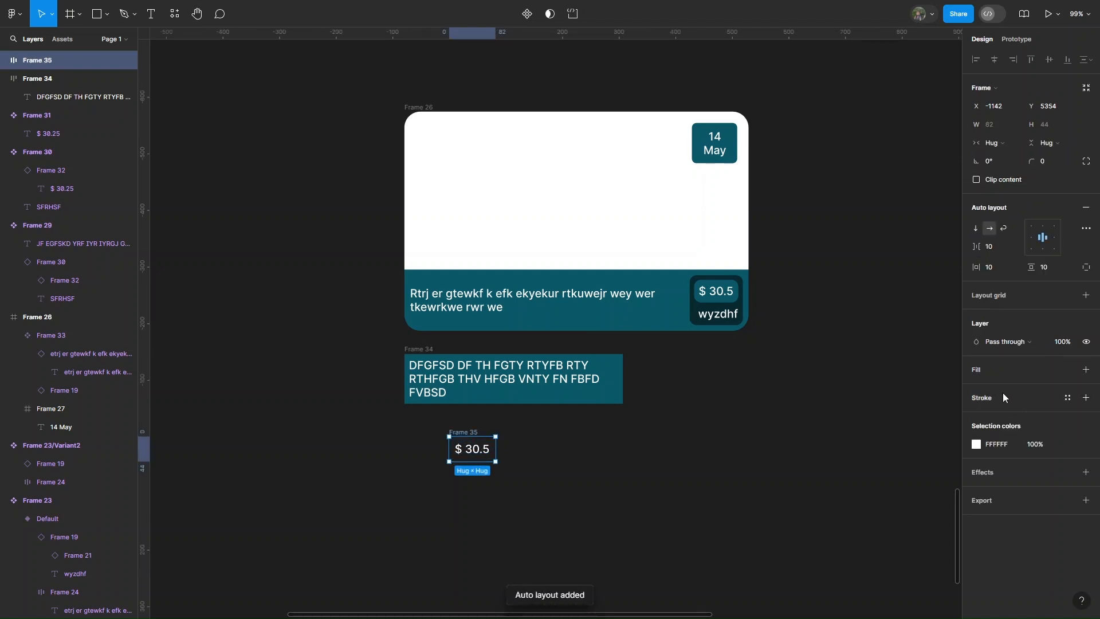
{"action": "left_click", "coordinate": [1086, 370]}
{"action": "left_click", "coordinate": [976, 390]}
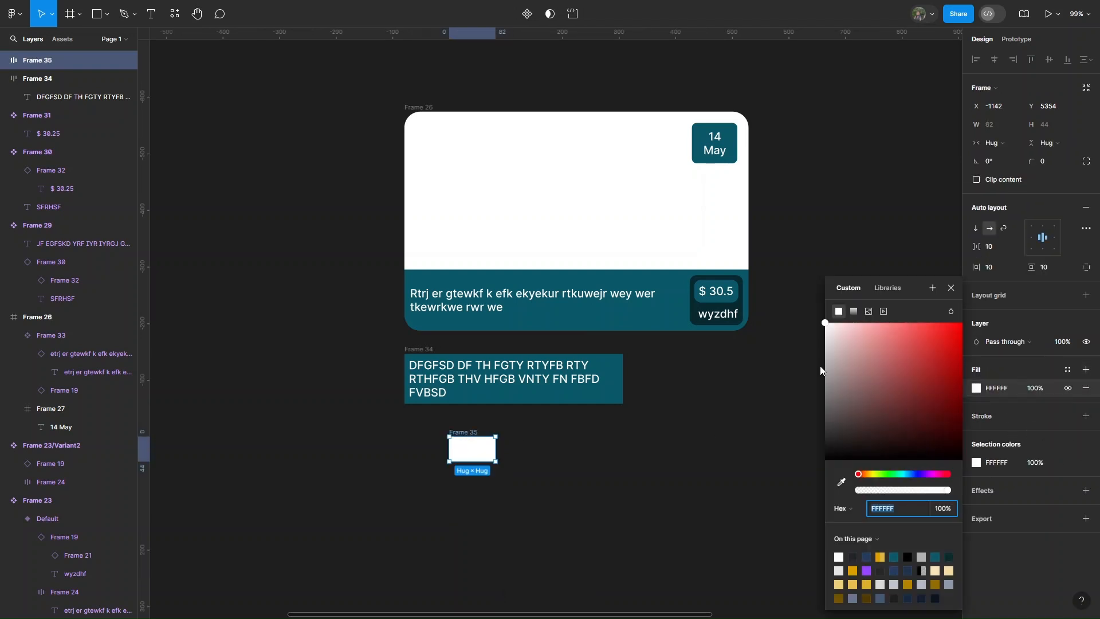
{"action": "left_click", "coordinate": [842, 482]}
{"action": "left_click", "coordinate": [721, 296]}
{"action": "left_click", "coordinate": [951, 288]}
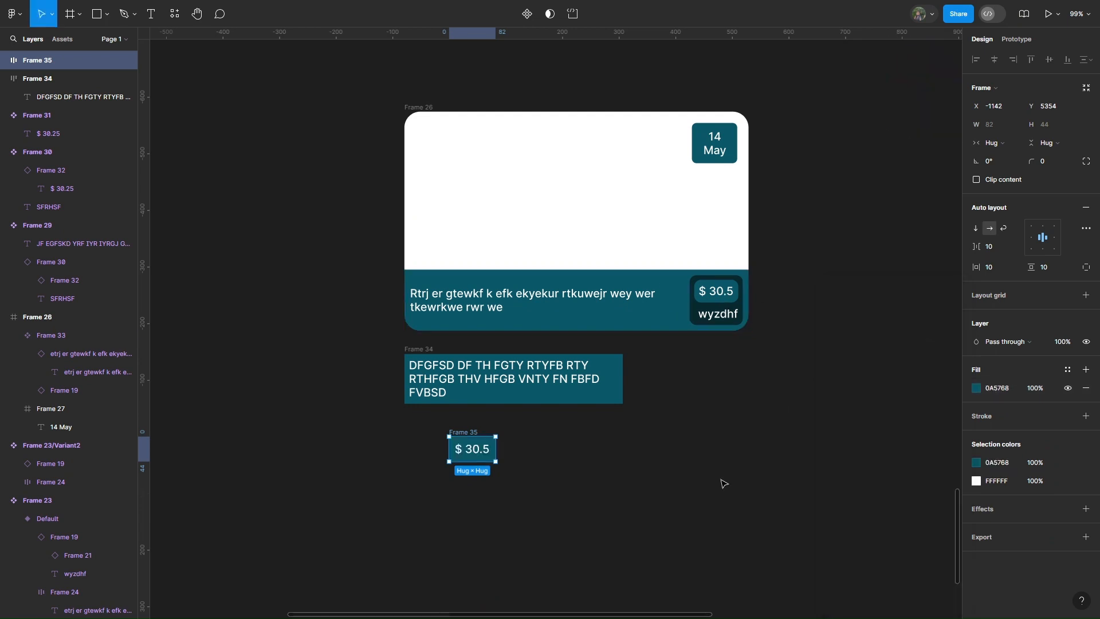
Step: Copy the "$ 30.5" badge frame and paste a duplicate beside it
{"action": "left_click", "coordinate": [722, 483]}
{"action": "left_click", "coordinate": [470, 433]}
{"action": "right_click", "coordinate": [465, 434]}
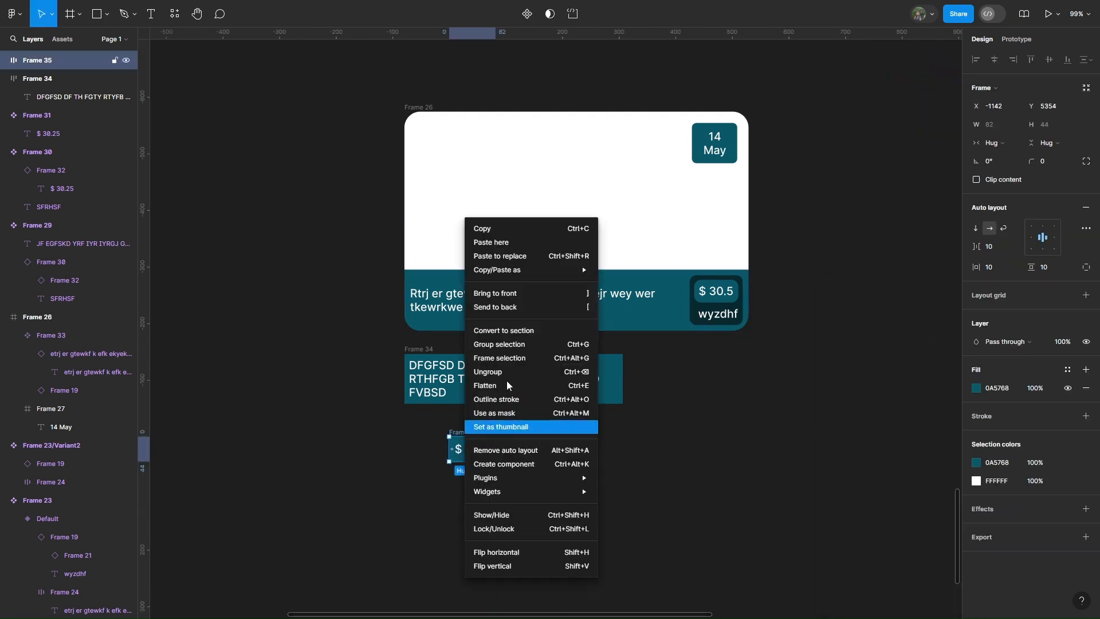
{"action": "left_click", "coordinate": [500, 230]}
{"action": "left_click", "coordinate": [612, 463]}
{"action": "key", "text": "ctrl+v"}
{"action": "scroll", "coordinate": [541, 452], "scroll_direction": "up", "scroll_amount": 5}
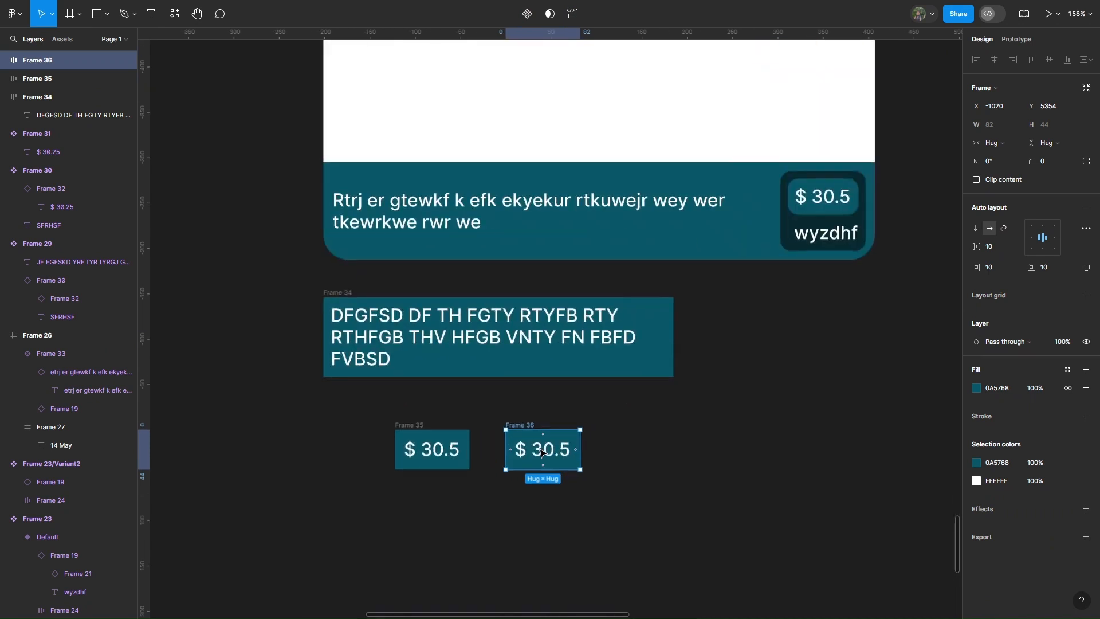
Step: Replace the text in the duplicated badge with "fgheig"
{"action": "double_click", "coordinate": [548, 451]}
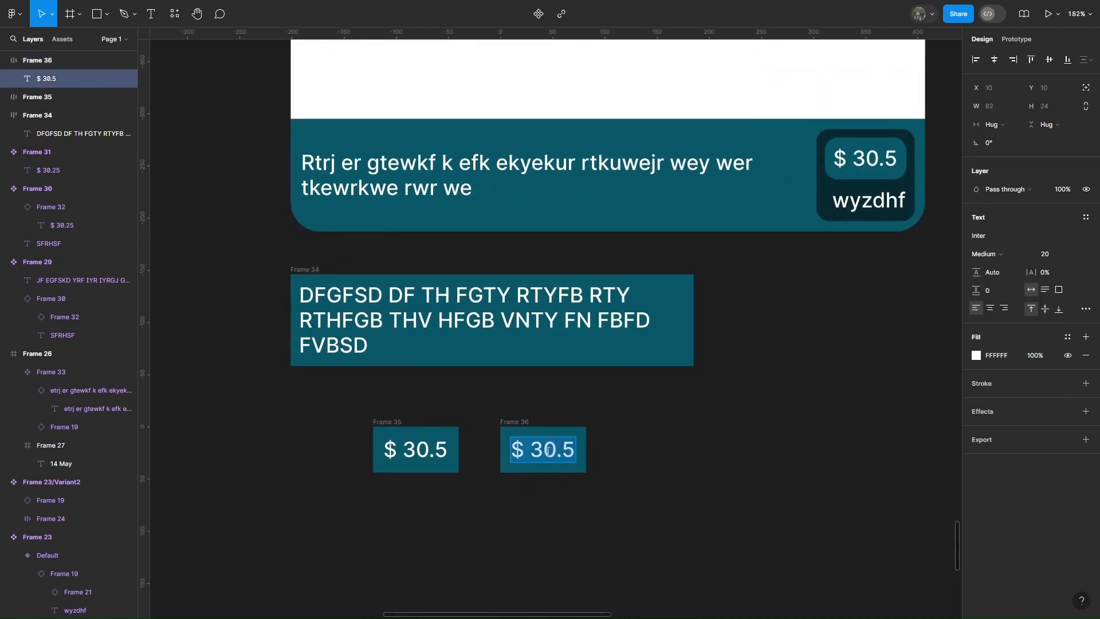
{"action": "type", "text": "WYZ"}
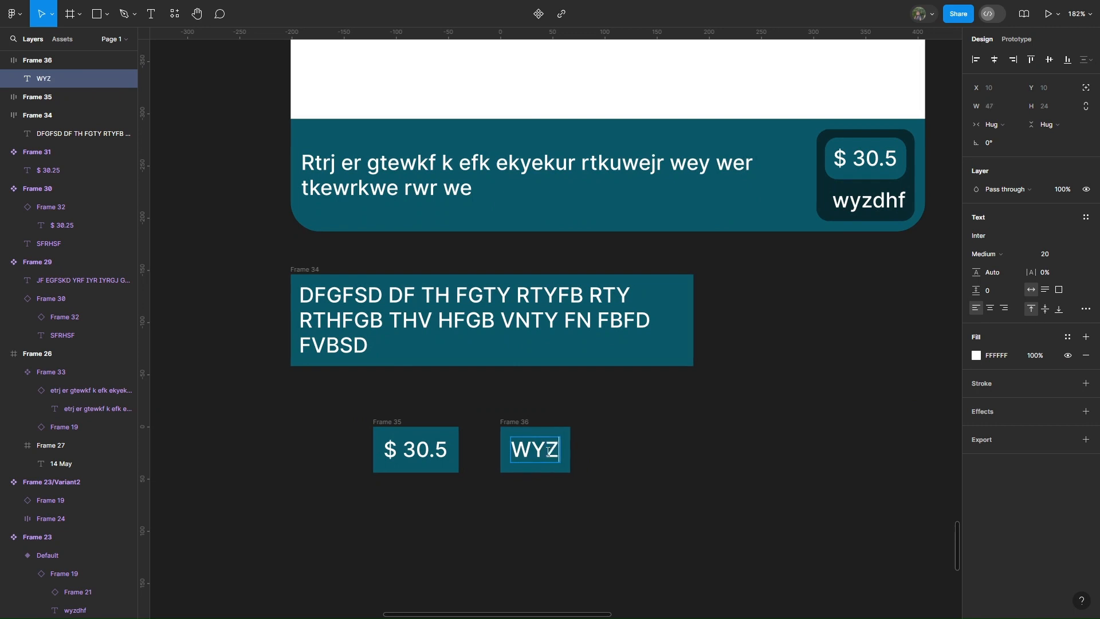
{"action": "type", "text": "DHF"}
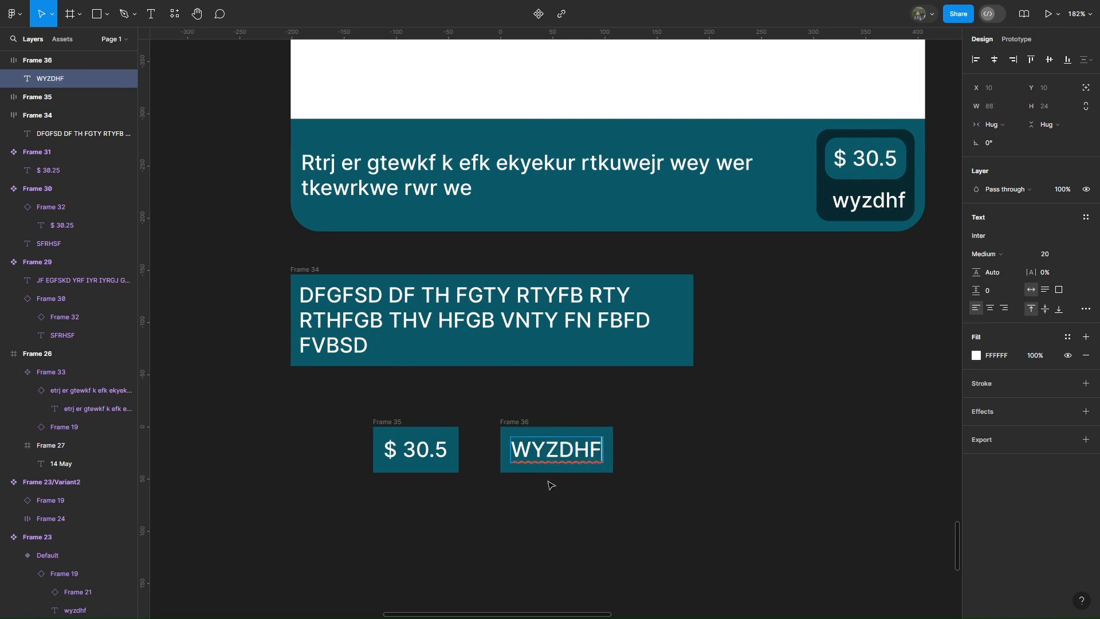
{"action": "key", "text": "BackSpace"}
{"action": "key", "text": "BackSpace"}
{"action": "key", "text": "BackSpace"}
{"action": "key", "text": "BackSpace"}
{"action": "key", "text": "BackSpace"}
{"action": "key", "text": "BackSpace"}
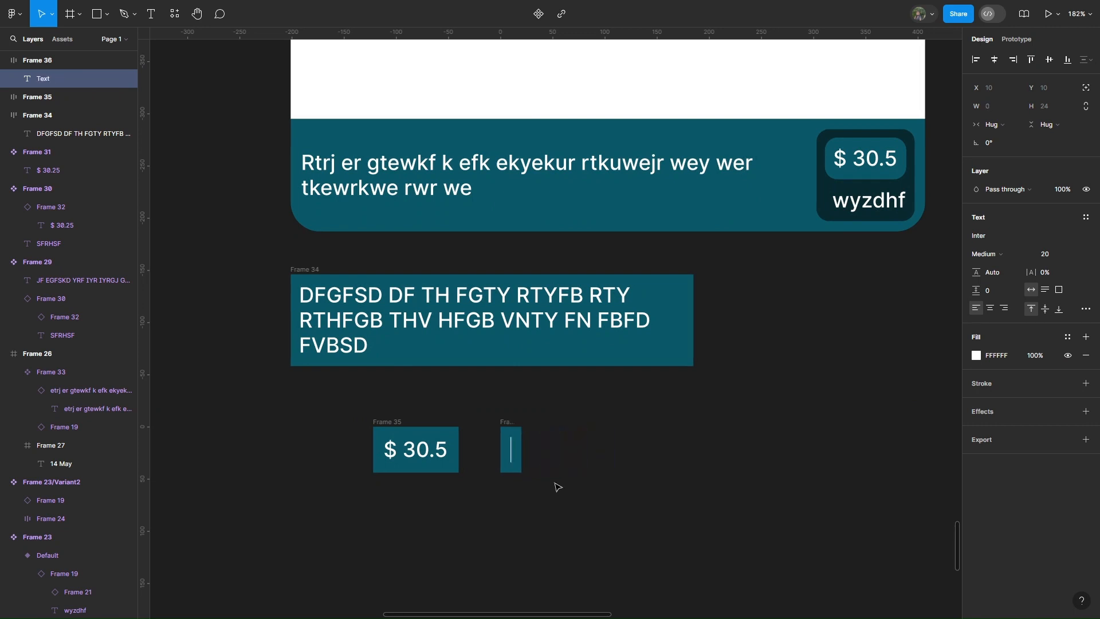
{"action": "type", "text": "fgheiggh"}
{"action": "scroll", "coordinate": [305, 367], "scroll_direction": "up", "scroll_amount": 1}
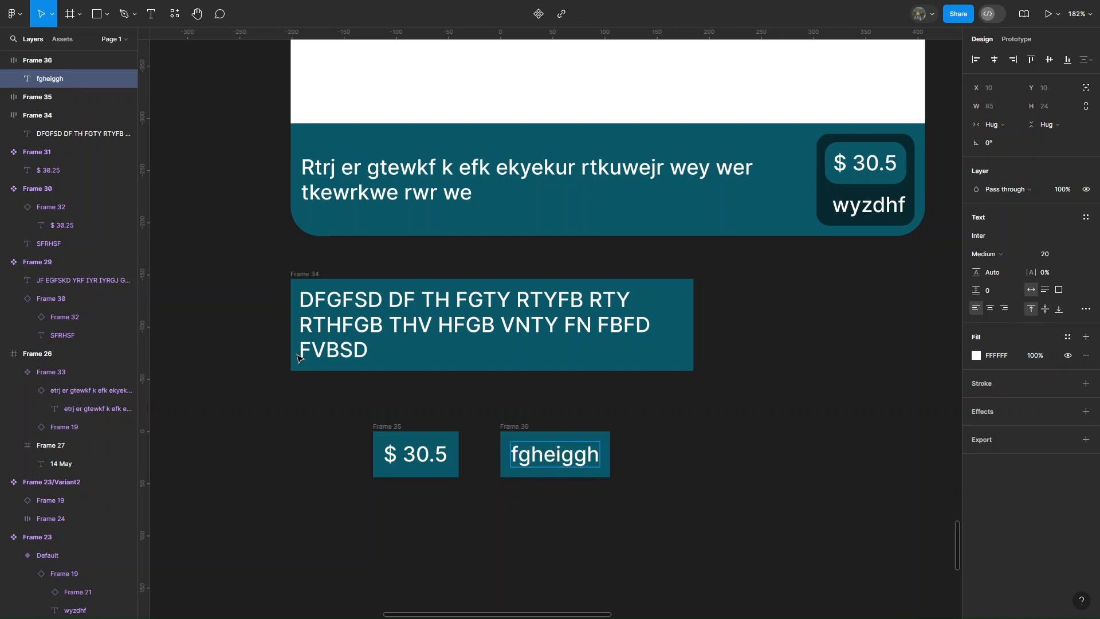
{"action": "key", "text": "BackSpace"}
{"action": "key", "text": "BackSpace"}
{"action": "key", "text": "Escape"}
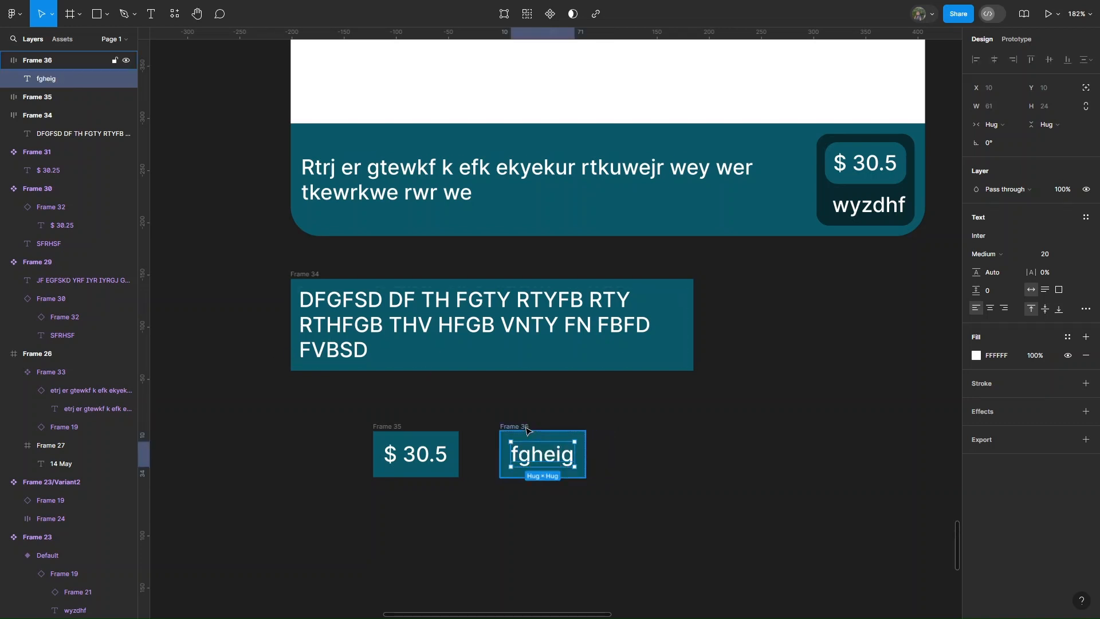
{"action": "left_click", "coordinate": [976, 355]}
{"action": "left_click", "coordinate": [842, 482]}
{"action": "left_click", "coordinate": [832, 217]}
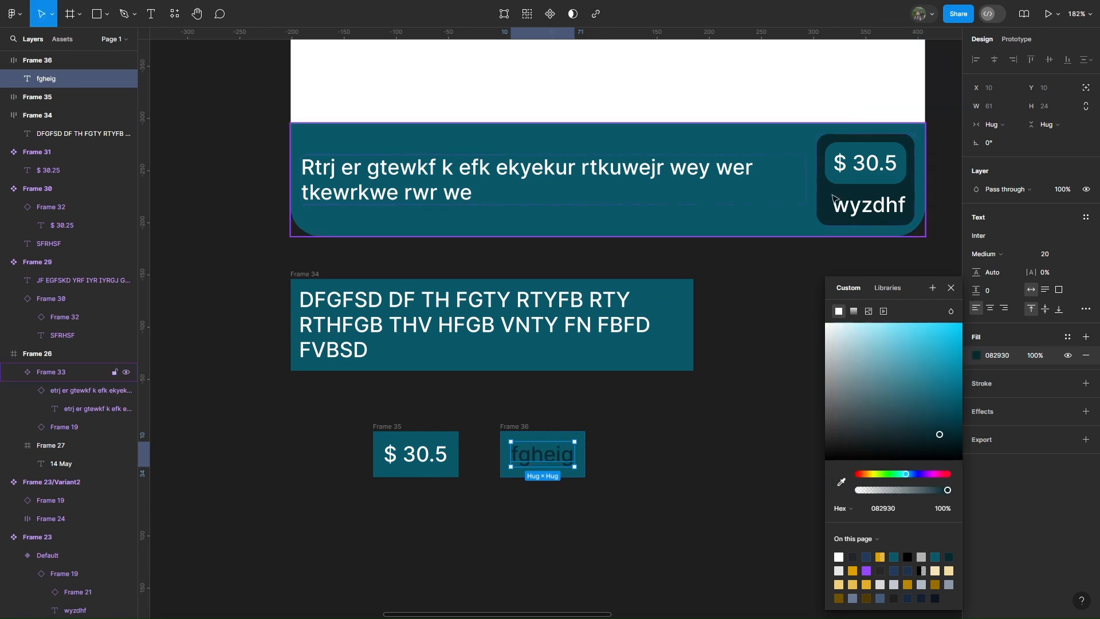
{"action": "key", "text": "ctrl+z"}
Step: Fill the "fgheig" badge frame with dark teal 082930, sampled from the card's dark price box
{"action": "left_click", "coordinate": [516, 427]}
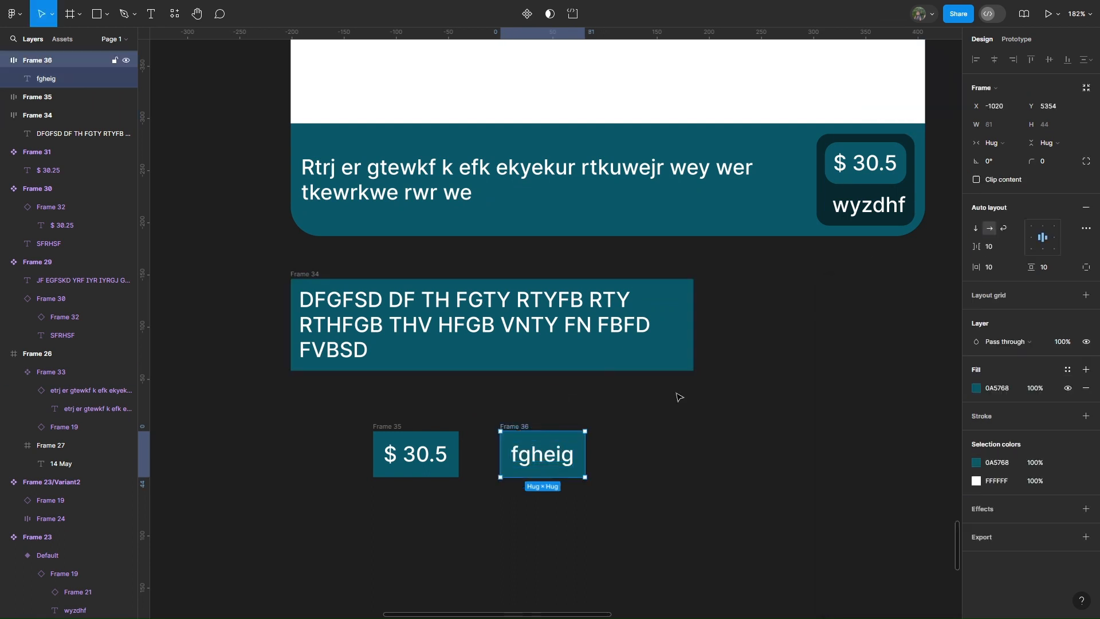
{"action": "left_click", "coordinate": [977, 388]}
{"action": "left_click", "coordinate": [841, 482]}
{"action": "left_click", "coordinate": [835, 207]}
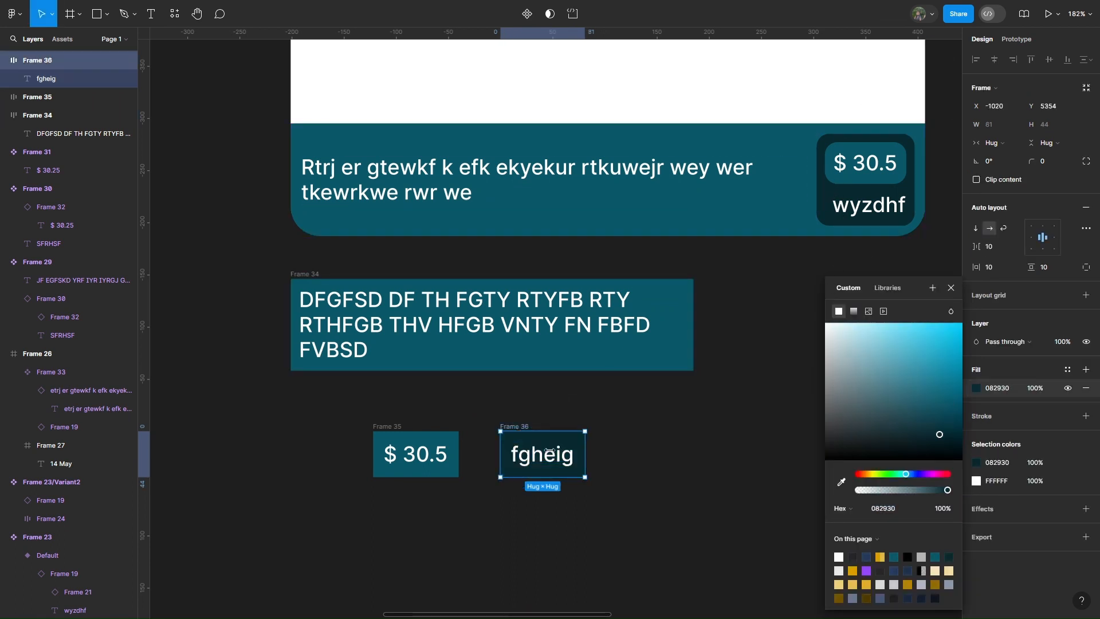
{"action": "left_click", "coordinate": [952, 287]}
{"action": "left_click", "coordinate": [671, 469]}
Step: Turn the "$ 30.5" badge, the "fgheig" badge and the teal caption frame into separate components
{"action": "scroll", "coordinate": [670, 470], "scroll_direction": "down", "scroll_amount": 1}
{"action": "scroll", "coordinate": [667, 473], "scroll_direction": "left", "scroll_amount": 1}
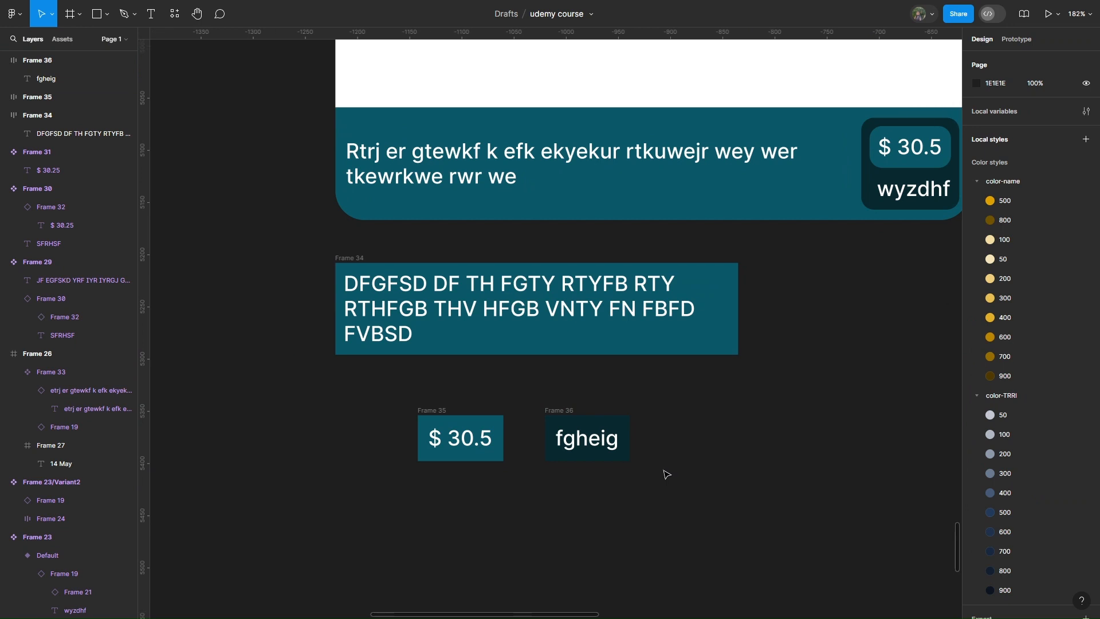
{"action": "left_click", "coordinate": [436, 416]}
{"action": "key", "text": "ctrl+alt+k"}
{"action": "left_click", "coordinate": [561, 412]}
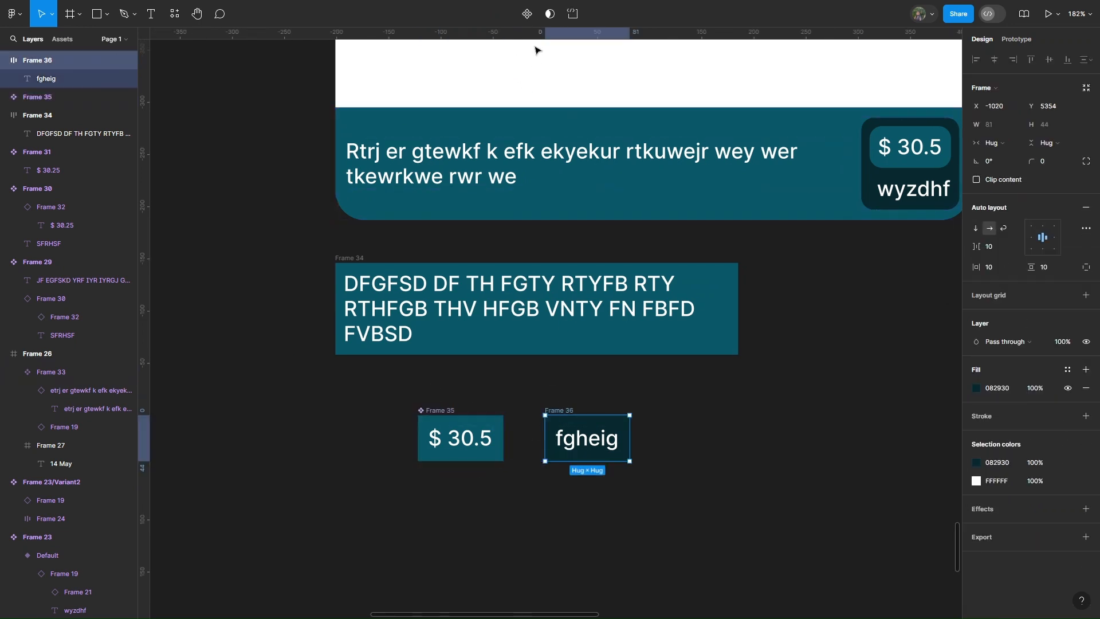
{"action": "left_click", "coordinate": [527, 14]}
{"action": "left_click", "coordinate": [353, 256]}
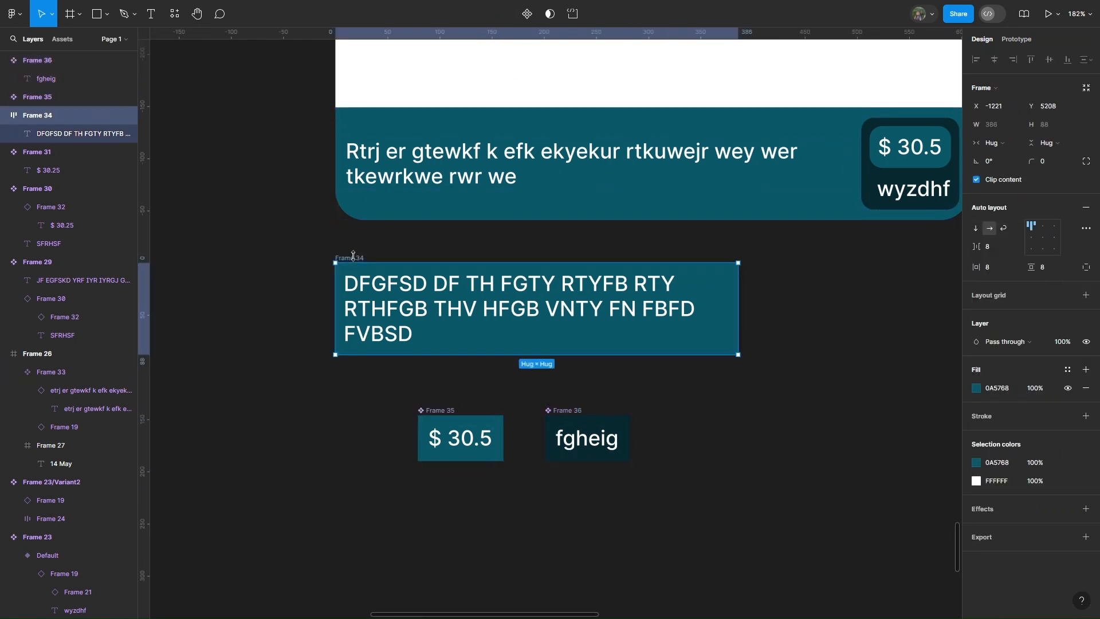
{"action": "left_click", "coordinate": [525, 12]}
Step: Widen the text inside the caption component to about 448 px
{"action": "double_click", "coordinate": [687, 309]}
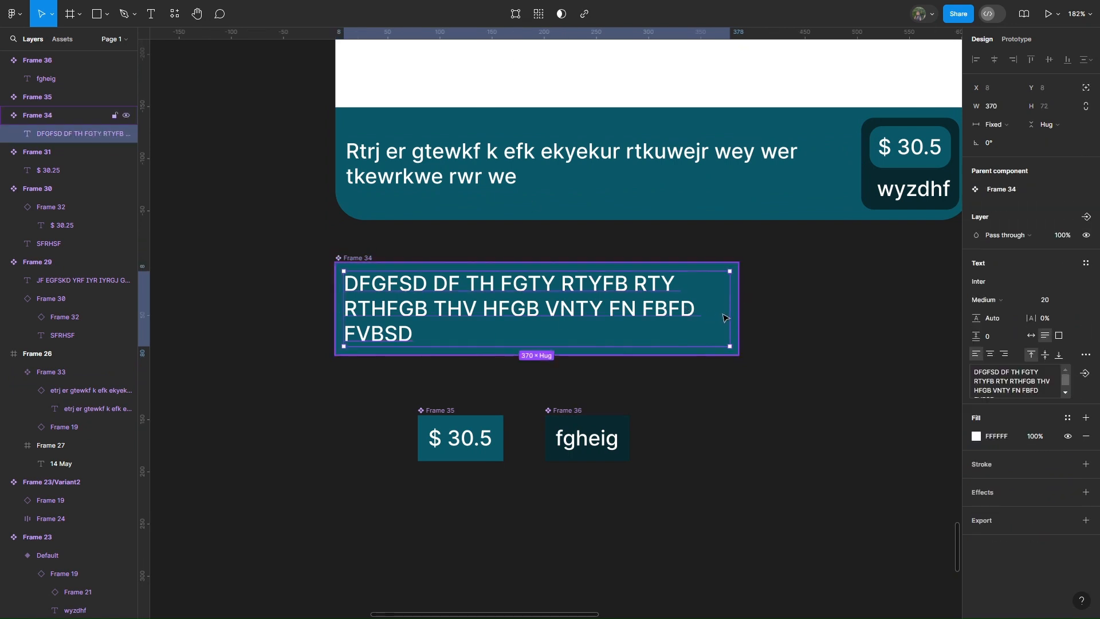
{"action": "left_click_drag", "start_coordinate": [730, 320], "coordinate": [811, 325]}
{"action": "left_click_drag", "start_coordinate": [815, 325], "coordinate": [748, 327]}
{"action": "key", "text": "ctrl+z"}
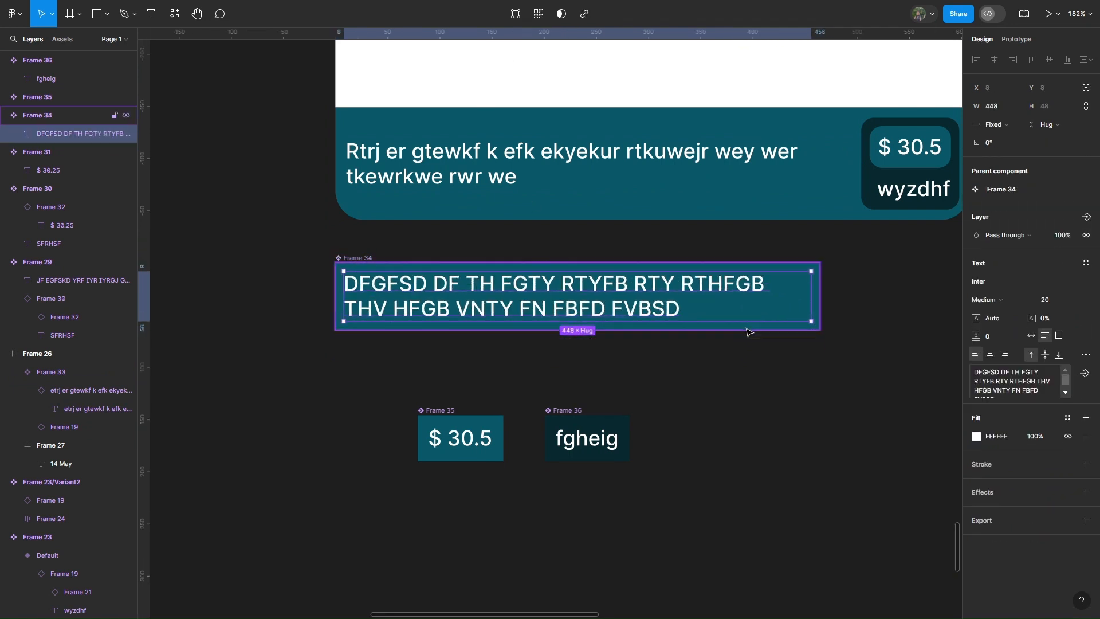
{"action": "left_click", "coordinate": [713, 415]}
{"action": "left_click", "coordinate": [569, 420]}
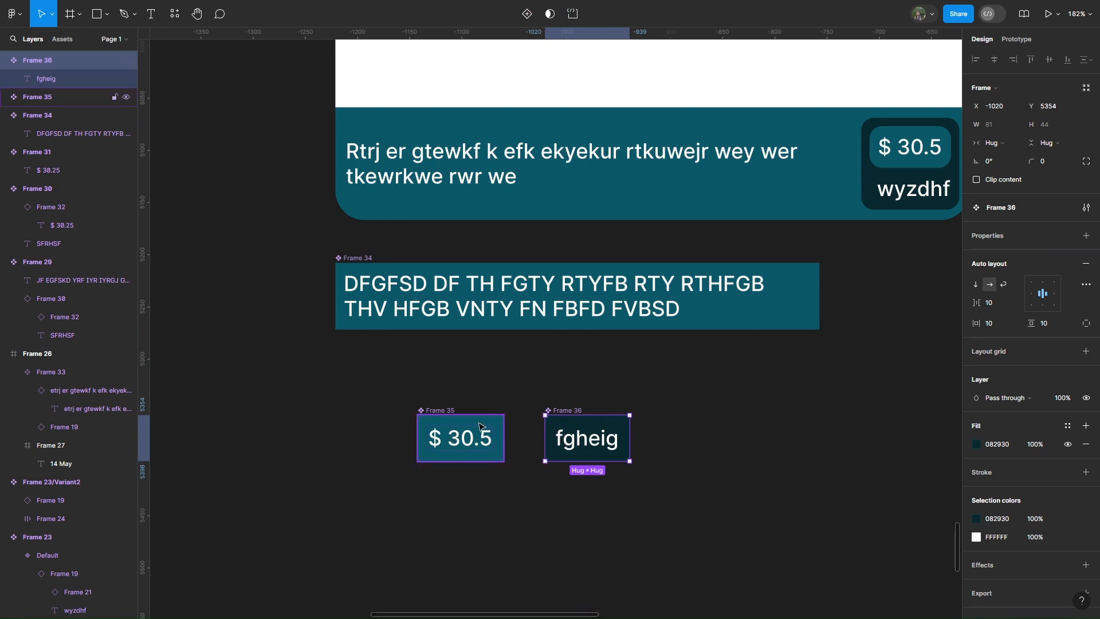
{"action": "mouse_move", "coordinate": [481, 456]}
{"action": "left_mouse_down"}
{"action": "mouse_move", "coordinate": [611, 504]}
{"action": "mouse_move", "coordinate": [630, 486]}
{"action": "mouse_move", "coordinate": [481, 463]}
{"action": "left_mouse_up"}
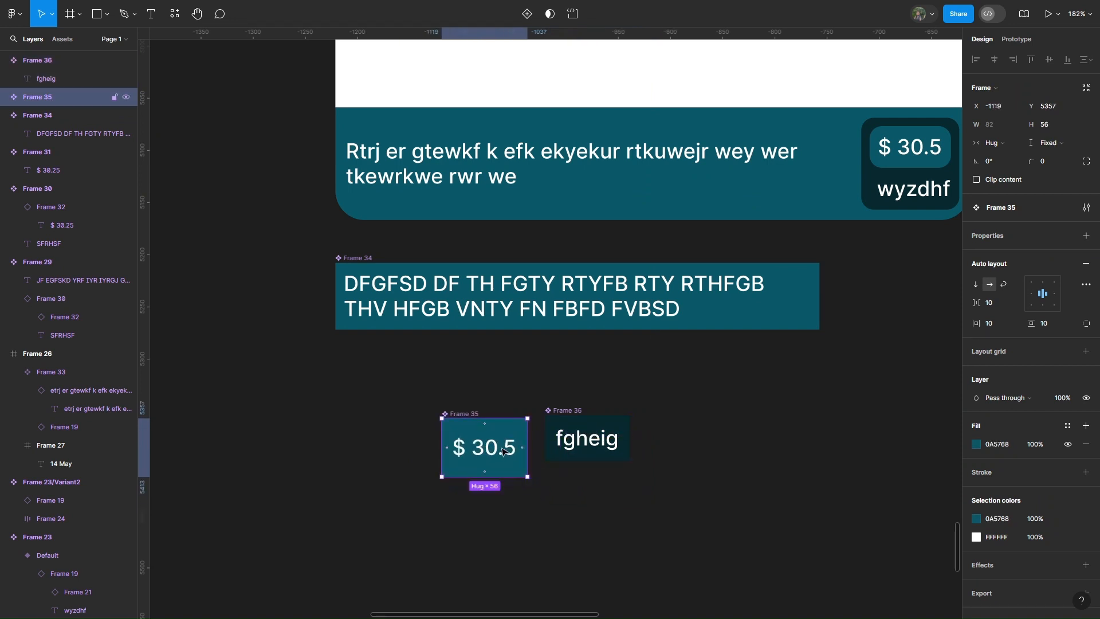
{"action": "key", "text": "ctrl+z"}
{"action": "key", "text": "ctrl+z"}
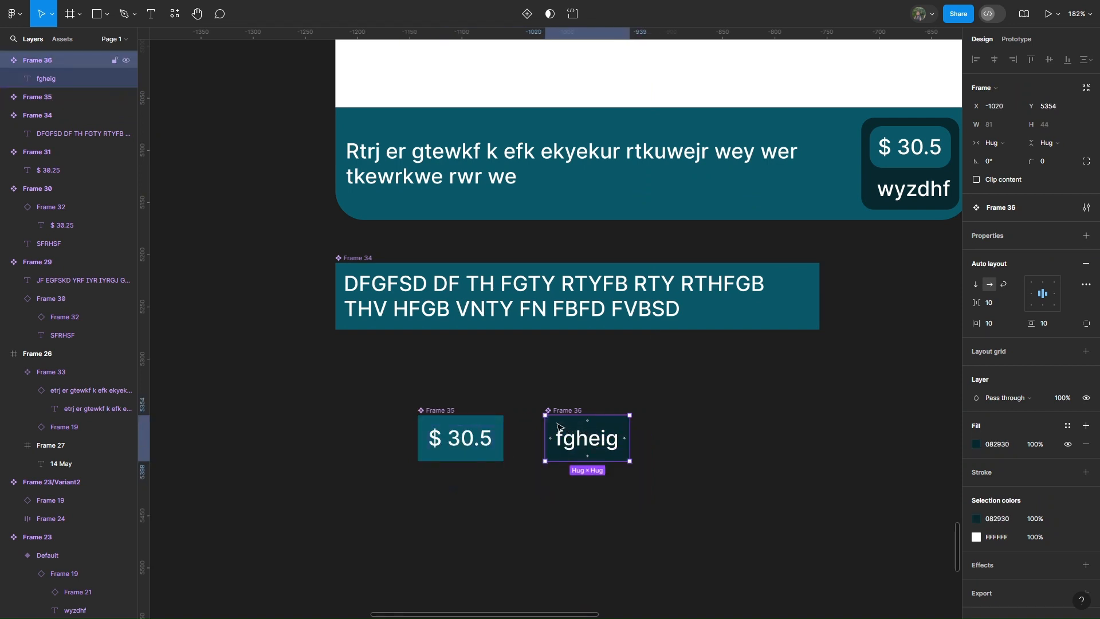
{"action": "right_click", "coordinate": [445, 418]}
{"action": "left_click", "coordinate": [443, 523]}
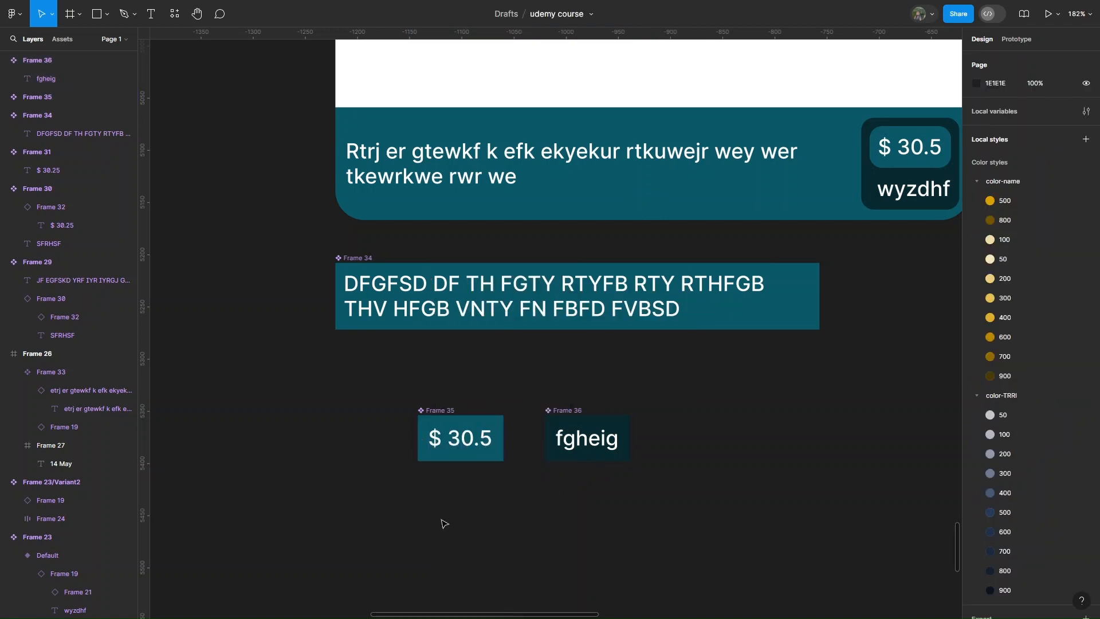
Step: Place an instance of the "$ 30.5" component above the text inside the "fgheig" component, stacked vertically
{"action": "key", "text": "ctrl+v"}
{"action": "left_click_drag", "start_coordinate": [458, 436], "coordinate": [609, 494]}
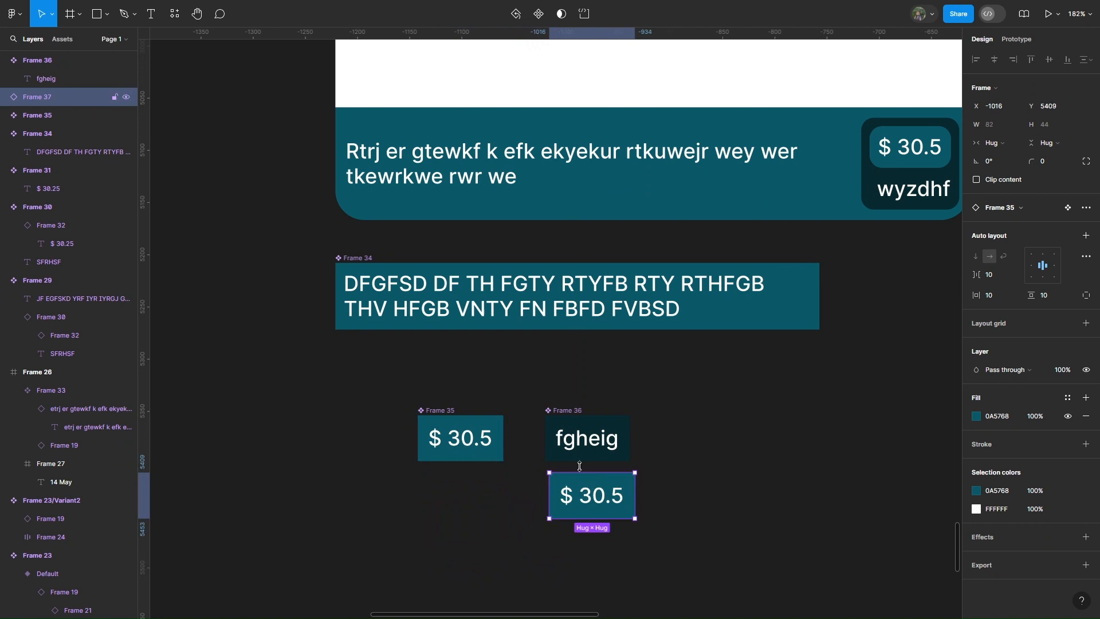
{"action": "left_click", "coordinate": [564, 411]}
{"action": "left_click", "coordinate": [64, 96]}
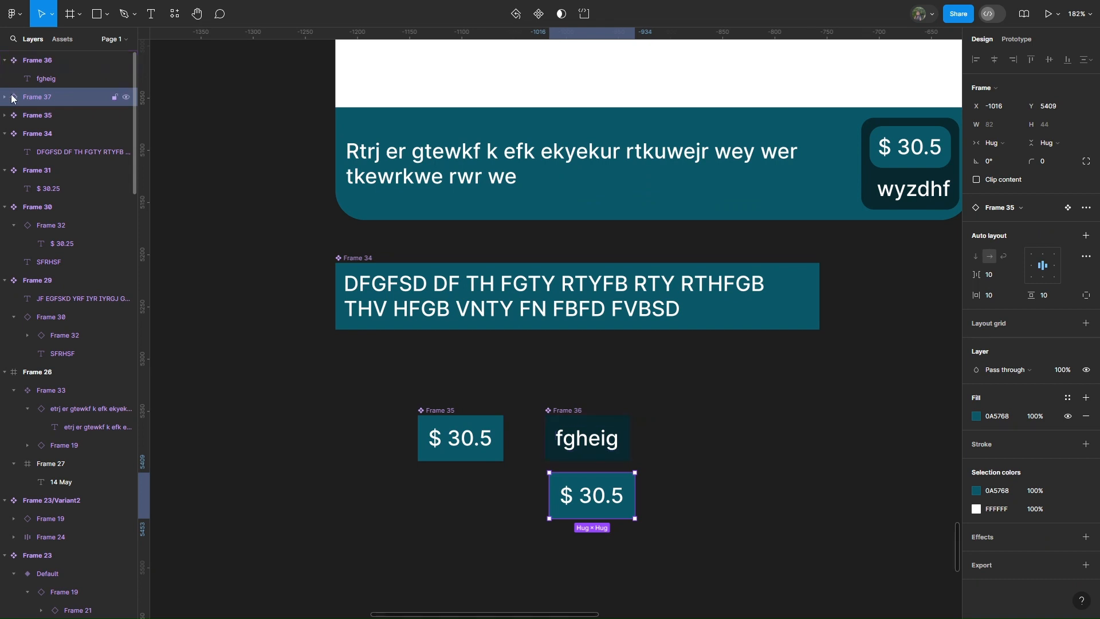
{"action": "left_click_drag", "start_coordinate": [34, 97], "coordinate": [47, 71]}
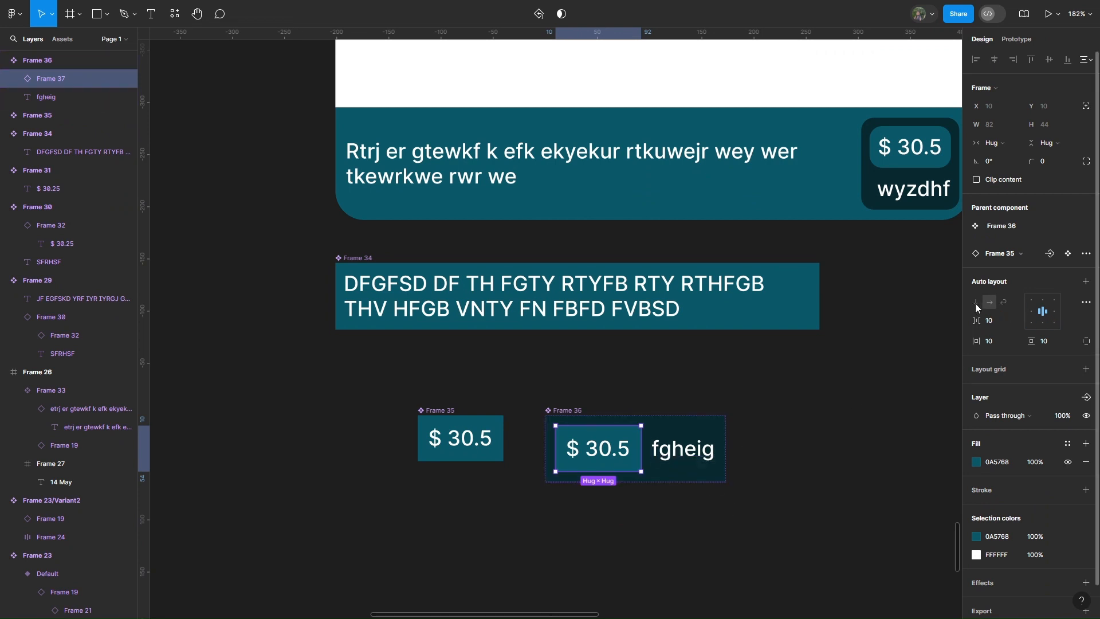
{"action": "key", "text": "Escape"}
{"action": "left_click", "coordinate": [976, 285]}
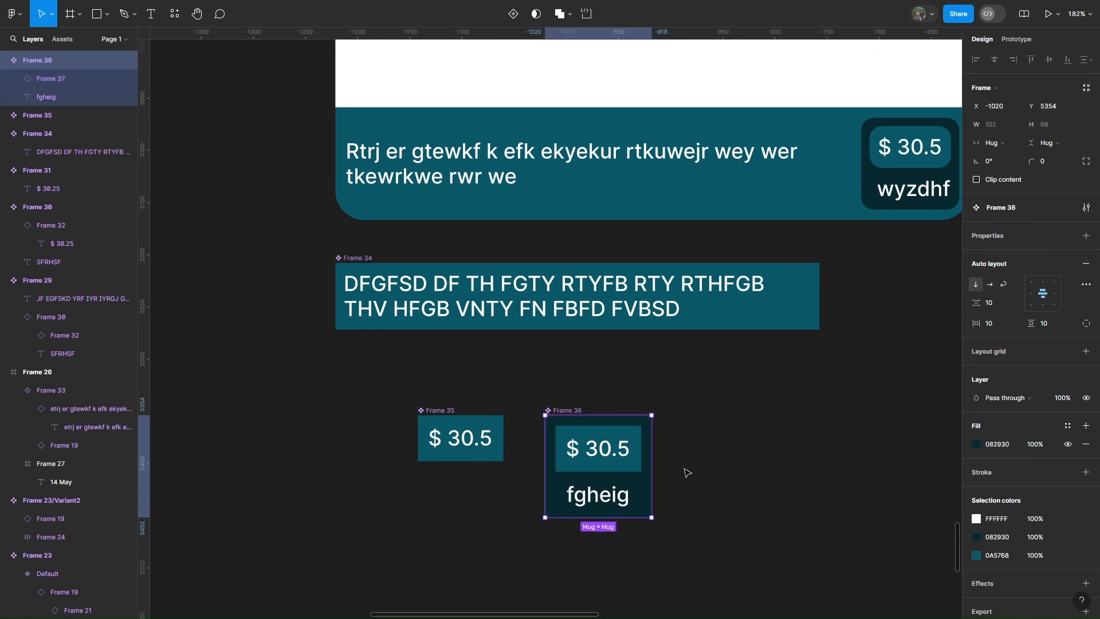
Step: Round the corners of the stacked price and "fgheig" component with a radius of 12
{"action": "left_click", "coordinate": [685, 472]}
{"action": "scroll", "coordinate": [578, 416], "scroll_direction": "down", "scroll_amount": 1}
{"action": "left_click", "coordinate": [578, 417]}
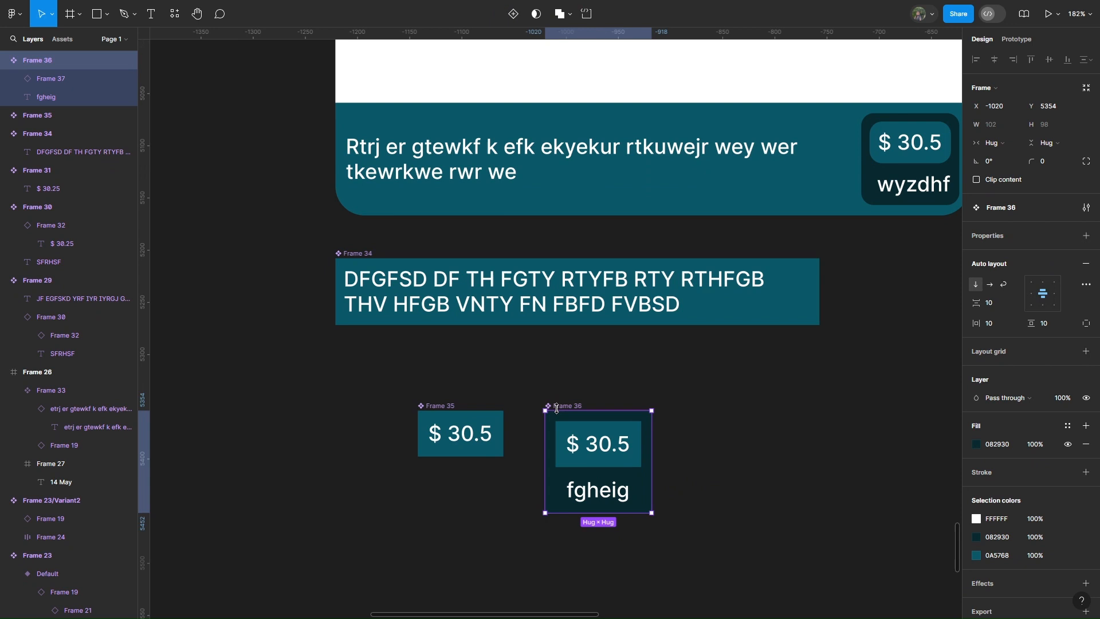
{"action": "left_click", "coordinate": [1054, 161]}
{"action": "type", "text": "8"}
{"action": "key", "text": "Return"}
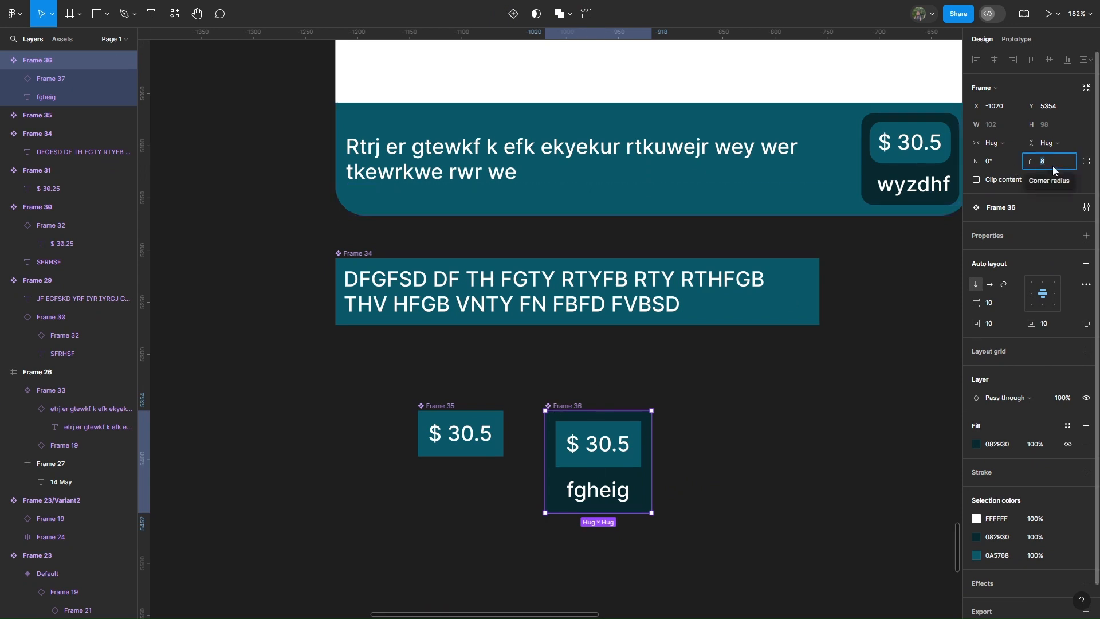
{"action": "type", "text": "20"}
{"action": "key", "text": "Return"}
{"action": "left_click", "coordinate": [1047, 168]}
{"action": "type", "text": "12"}
{"action": "key", "text": "Return"}
{"action": "scroll", "coordinate": [774, 411], "scroll_direction": "down", "scroll_amount": 1}
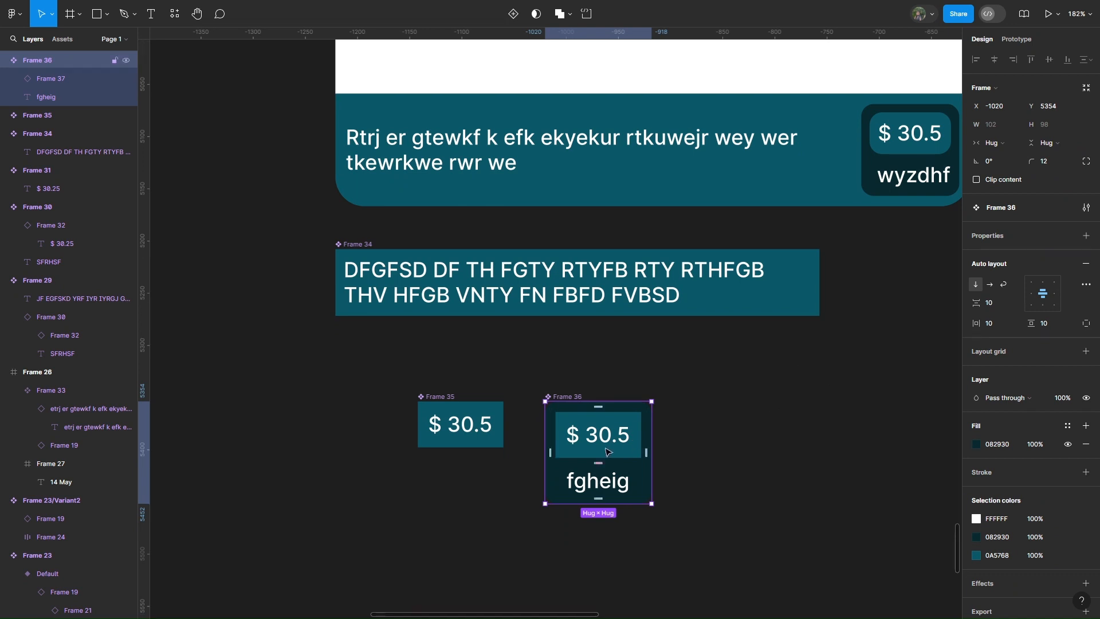
Step: Move the price and label component just below the caption component and scale it down to about 69 × 68 px
{"action": "left_click_drag", "start_coordinate": [607, 452], "coordinate": [780, 378]}
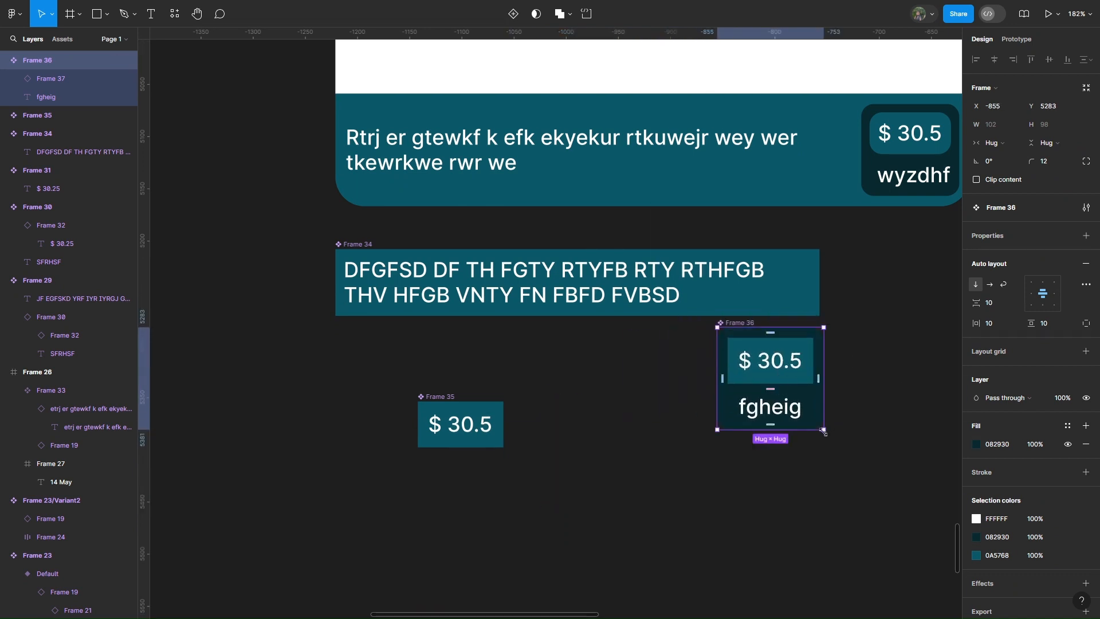
{"action": "key", "text": "k"}
{"action": "left_click_drag", "start_coordinate": [824, 431], "coordinate": [790, 394]}
Step: Copy the scaled price and label component and paste an instance of it at the end of the teal caption component
{"action": "left_click", "coordinate": [1086, 207]}
{"action": "scroll", "coordinate": [803, 286], "scroll_direction": "right", "scroll_amount": 2}
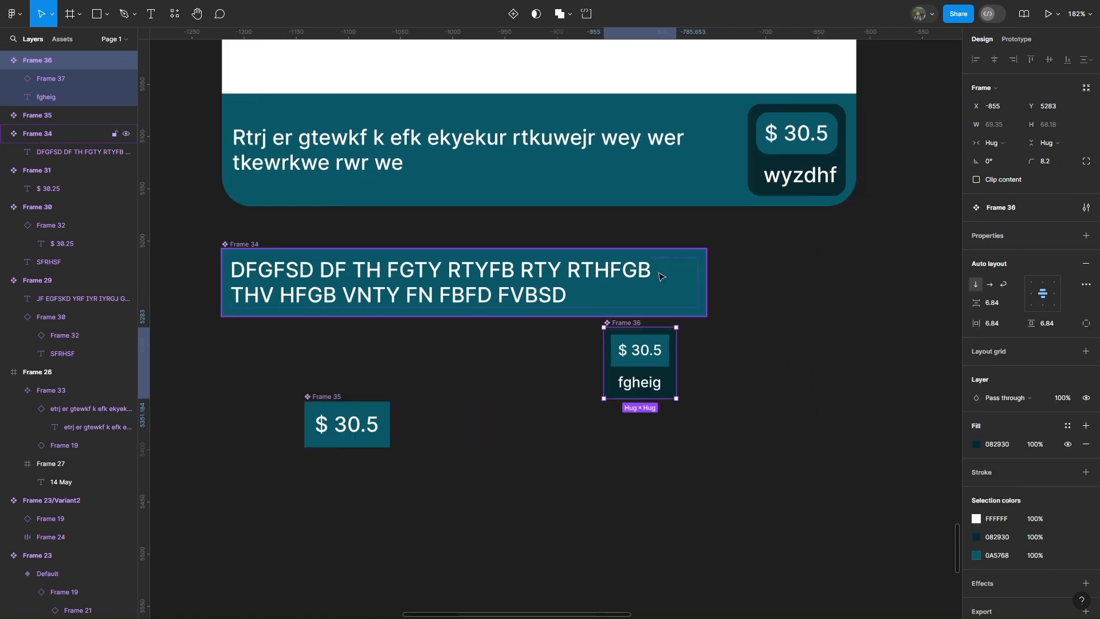
{"action": "right_click", "coordinate": [639, 373]}
{"action": "left_click", "coordinate": [655, 258]}
{"action": "double_click", "coordinate": [493, 275]}
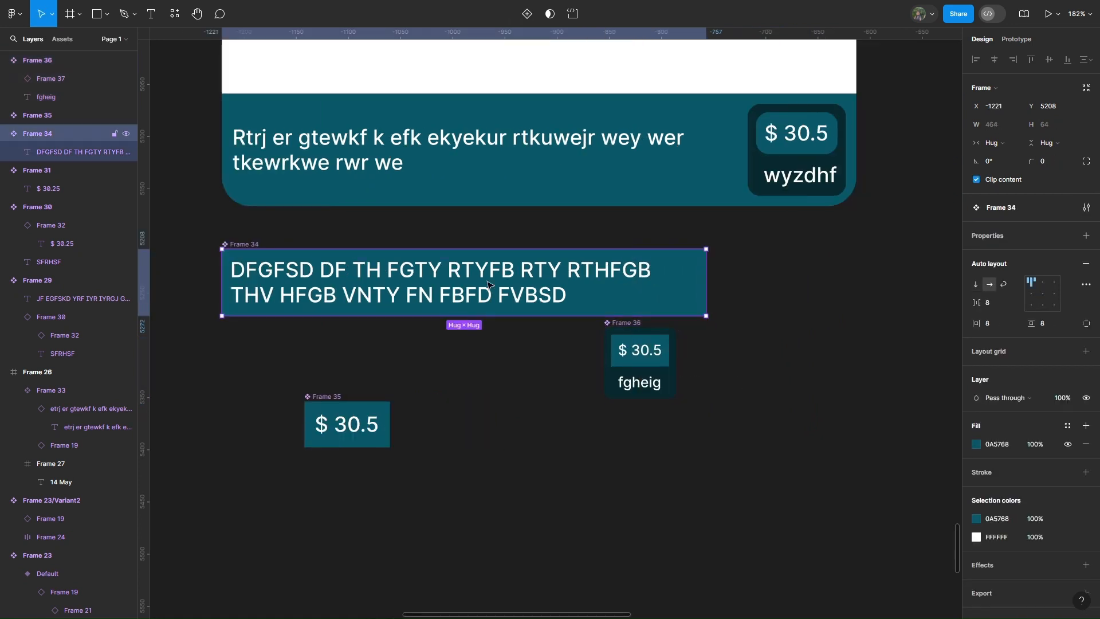
{"action": "left_click", "coordinate": [252, 245]}
{"action": "key", "text": "ctrl+v"}
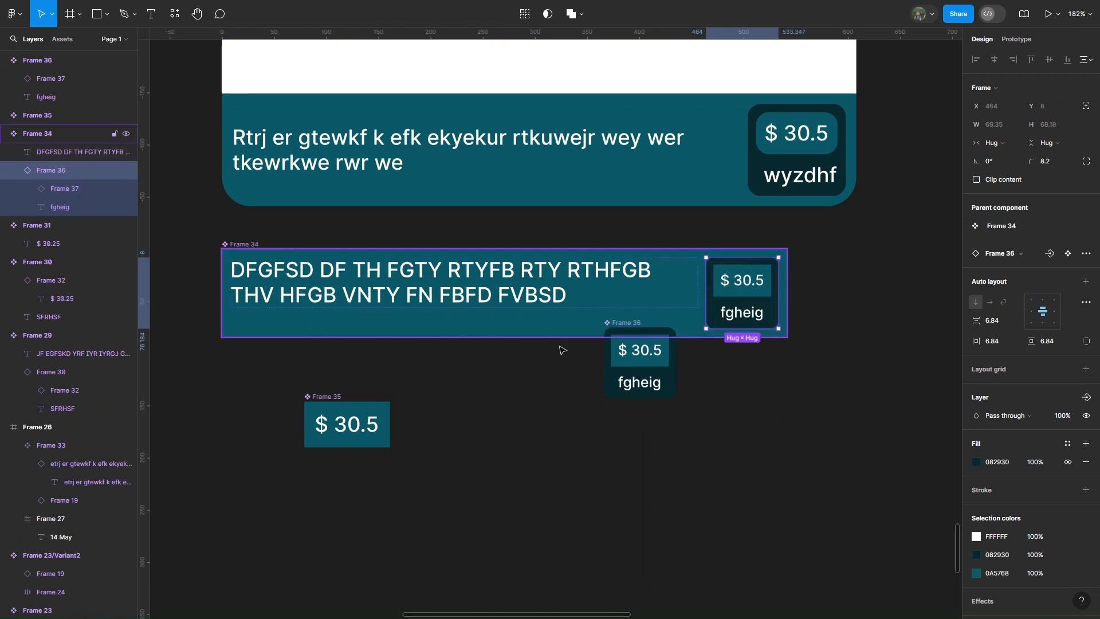
Step: Move the standalone price and label component into the empty space below the caption component
{"action": "left_click_drag", "start_coordinate": [604, 394], "coordinate": [406, 532]}
{"action": "left_click_drag", "start_coordinate": [400, 462], "coordinate": [341, 466]}
{"action": "scroll", "coordinate": [727, 333], "scroll_direction": "up", "scroll_amount": 3}
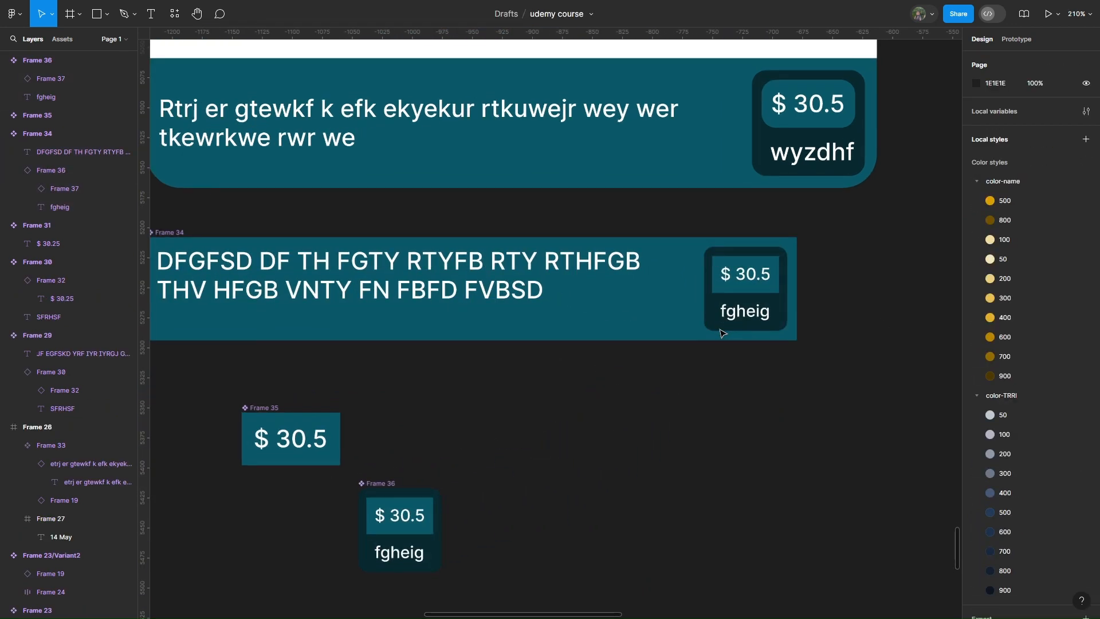
Step: Try to resize the caption component horizontally from its right edge
{"action": "left_click", "coordinate": [910, 325]}
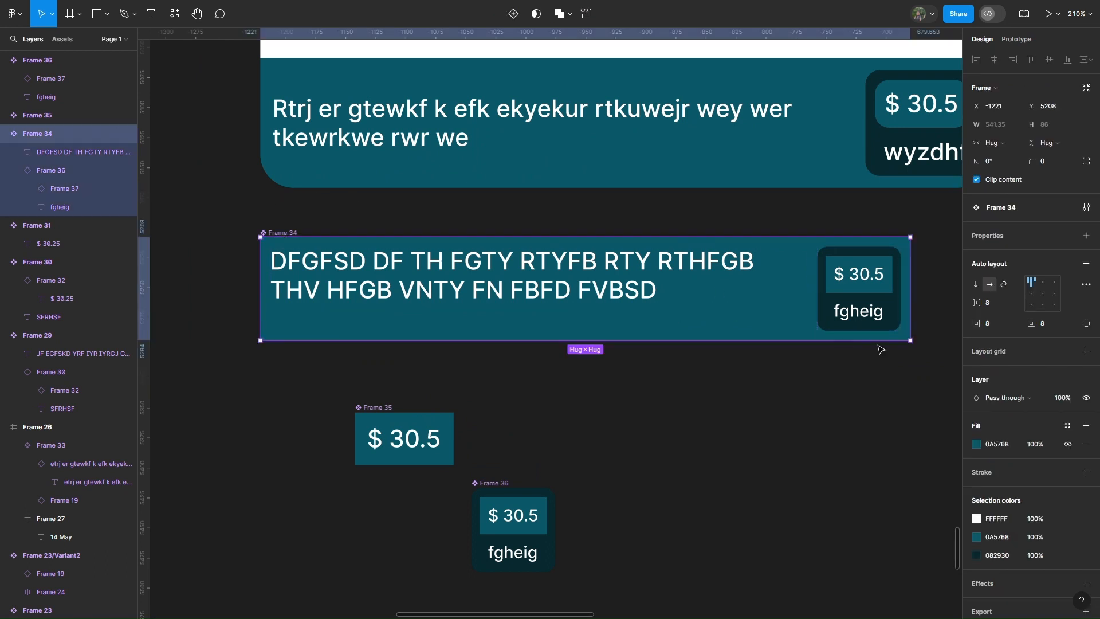
{"action": "left_click_drag", "start_coordinate": [909, 325], "coordinate": [789, 321]}
{"action": "left_click_drag", "start_coordinate": [820, 315], "coordinate": [910, 320]}
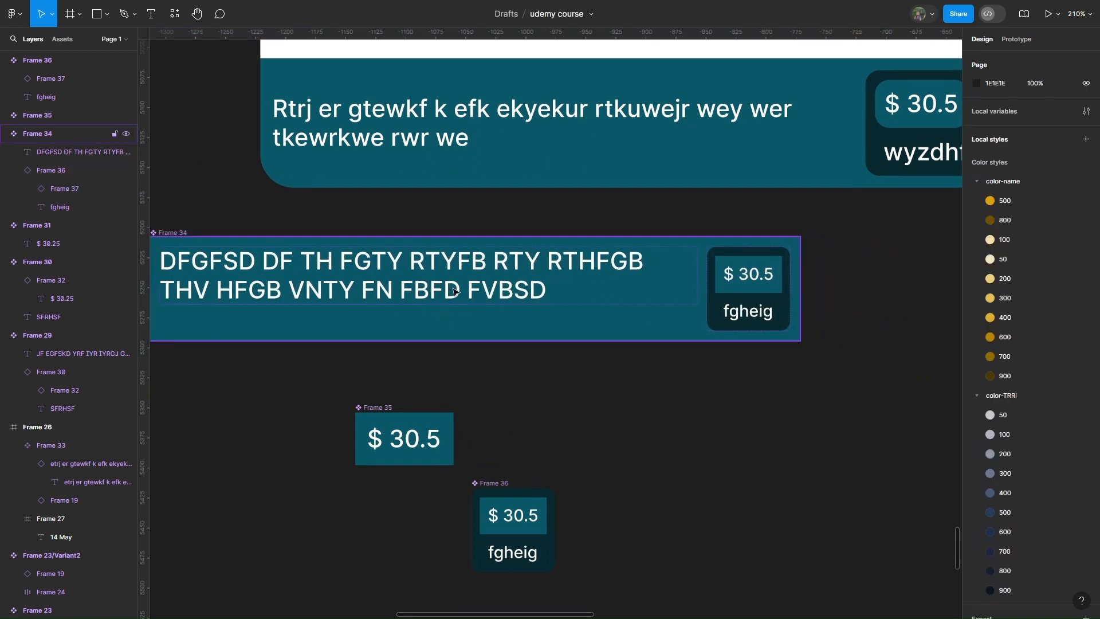
{"action": "scroll", "coordinate": [458, 269], "scroll_direction": "left", "scroll_amount": 1}
{"action": "left_click", "coordinate": [244, 235]}
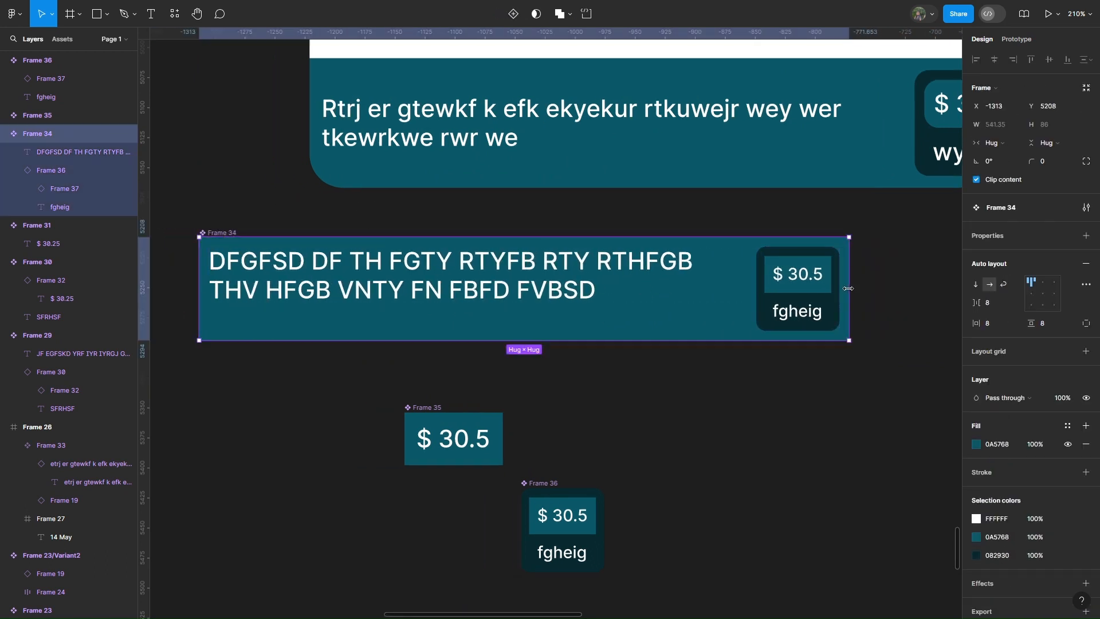
{"action": "left_click_drag", "start_coordinate": [849, 290], "coordinate": [899, 294]}
Step: Give the price and label instance inside the caption component a fixed width and a fixed height of 70 px
{"action": "double_click", "coordinate": [805, 295]}
{"action": "key", "text": "Escape"}
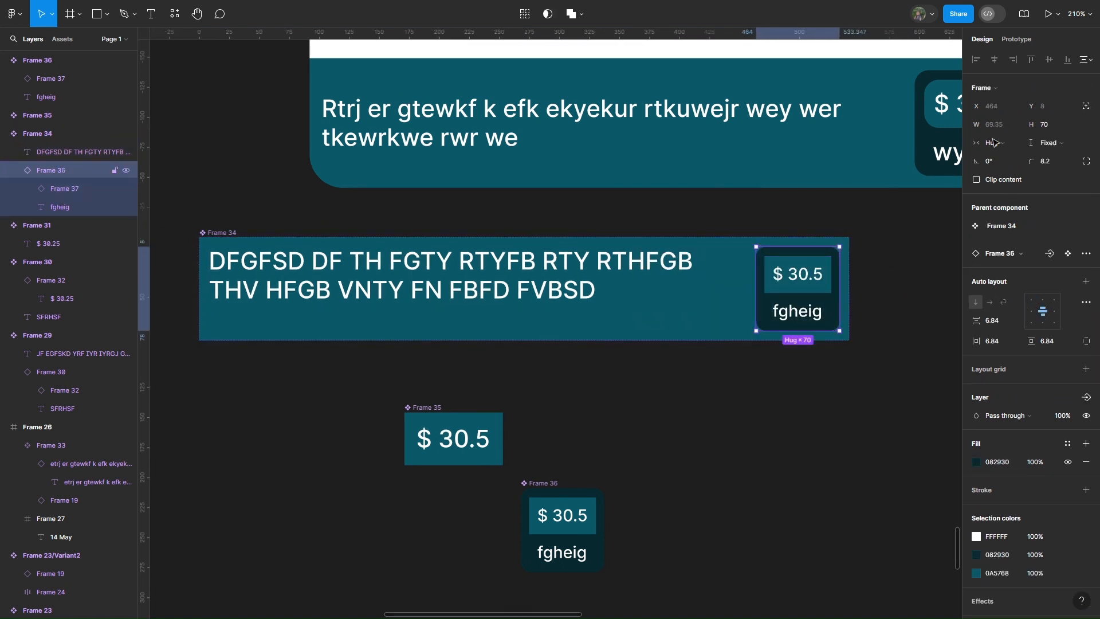
{"action": "left_click", "coordinate": [1000, 143]}
{"action": "left_click", "coordinate": [1013, 131]}
{"action": "left_click", "coordinate": [1056, 141]}
{"action": "left_click", "coordinate": [1044, 143]}
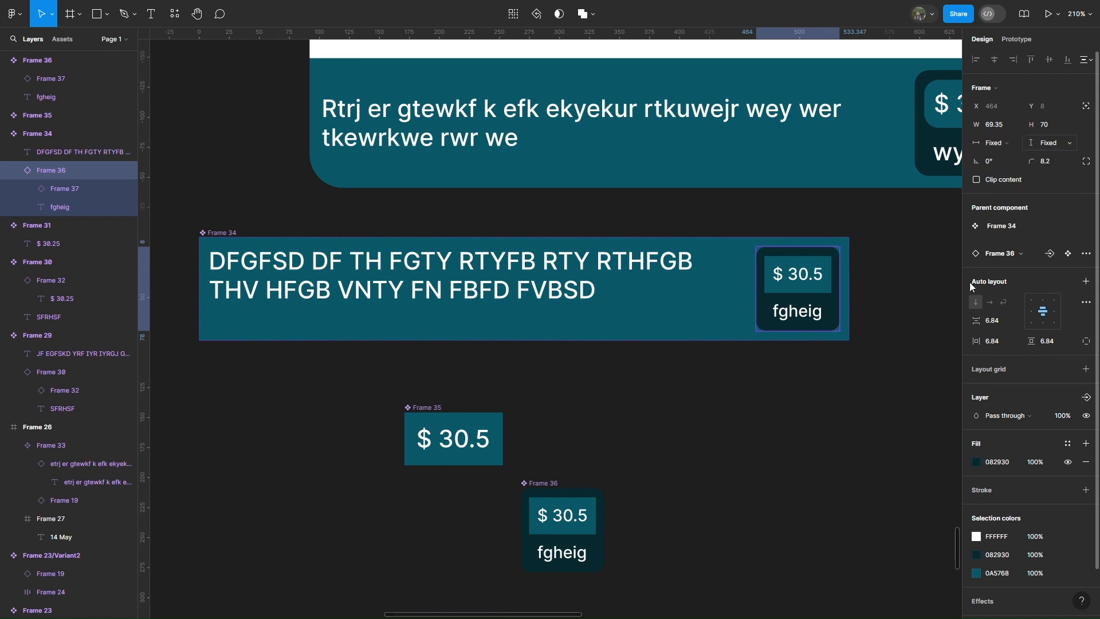
Step: Set the caption text to fill the container's width with a fixed height
{"action": "left_click", "coordinate": [623, 262]}
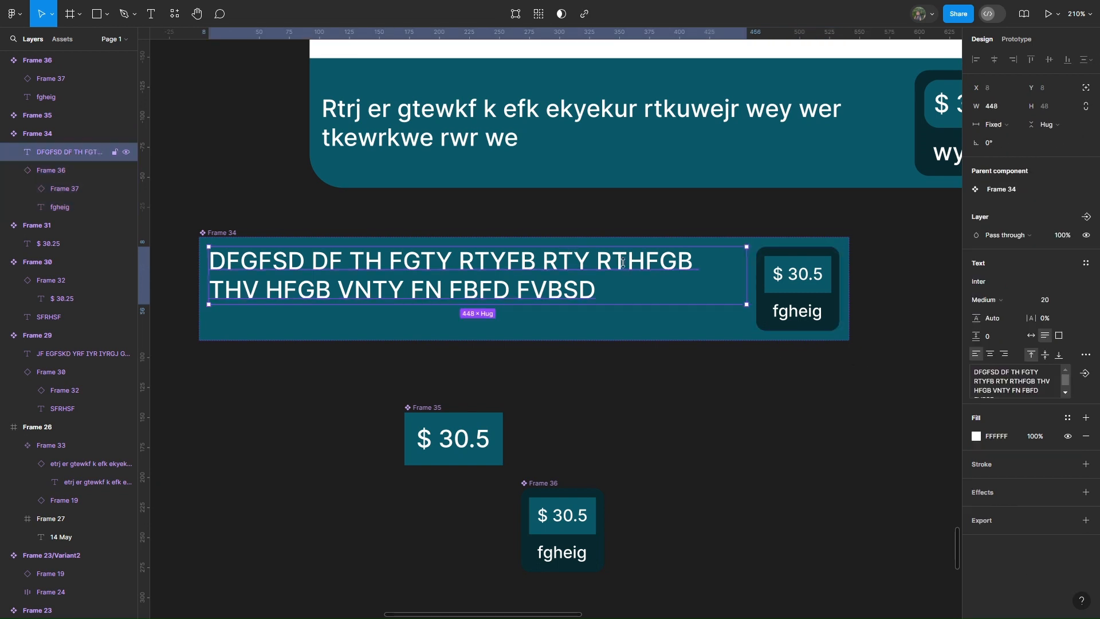
{"action": "left_click", "coordinate": [994, 127]}
{"action": "left_click", "coordinate": [1025, 152]}
{"action": "left_click", "coordinate": [1046, 124]}
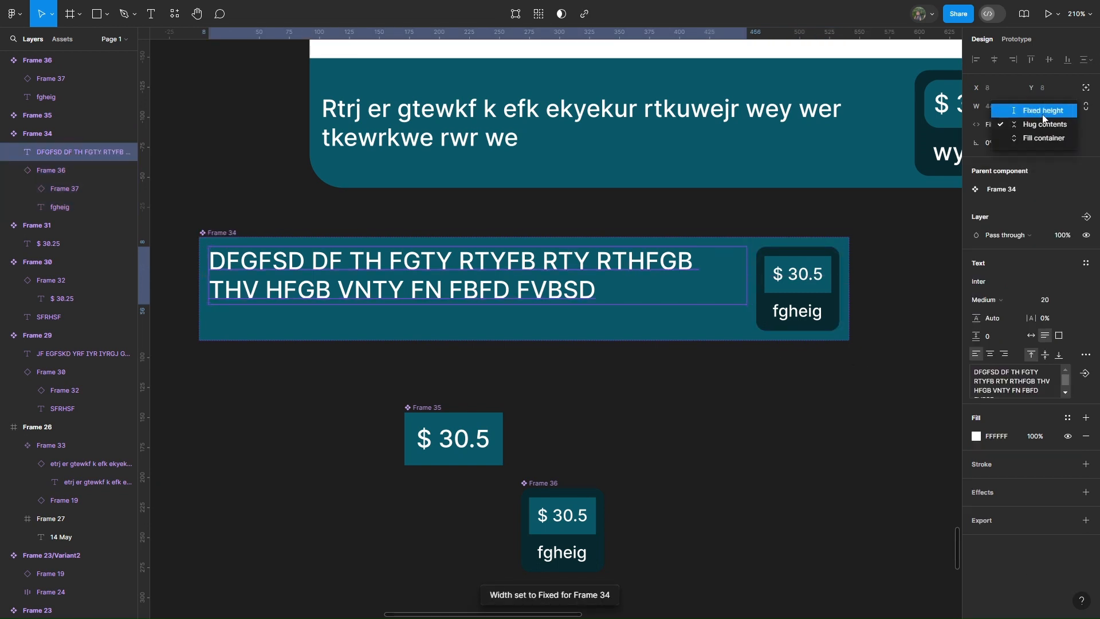
{"action": "left_click", "coordinate": [1042, 111]}
{"action": "key", "text": "Escape"}
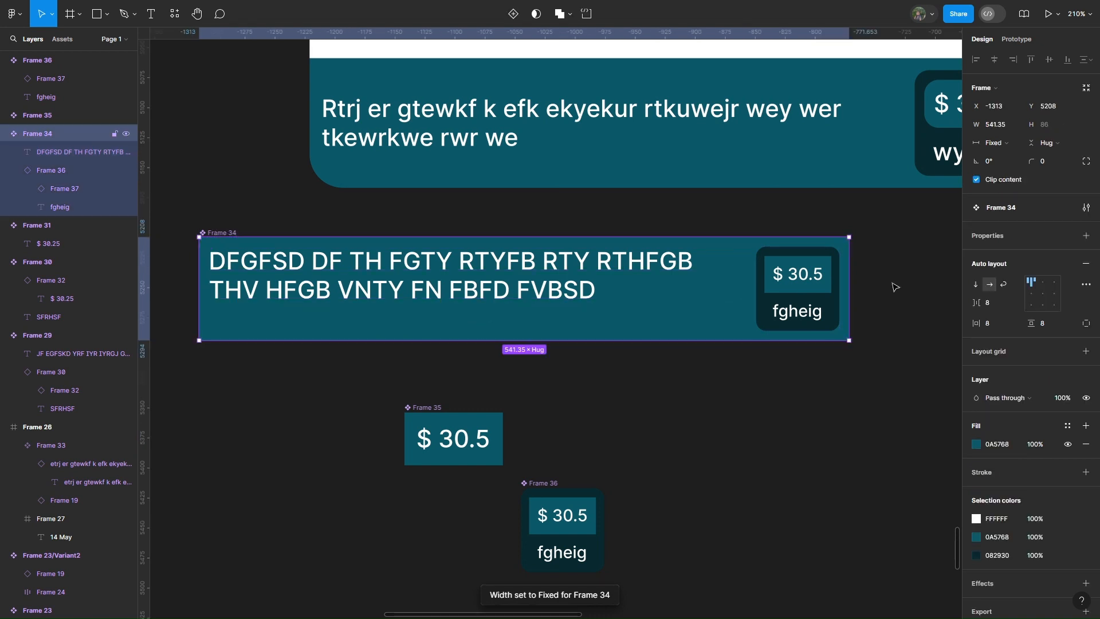
Step: Center the caption component's contents in its auto layout and set the caption text size to 16
{"action": "left_click", "coordinate": [1045, 296]}
{"action": "double_click", "coordinate": [564, 279]}
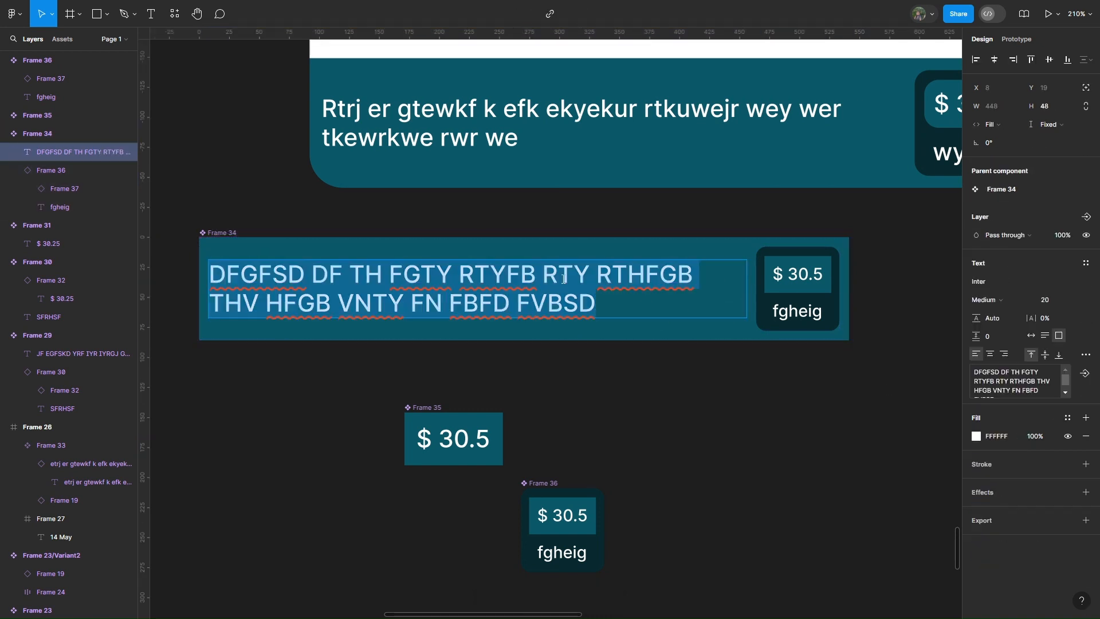
{"action": "left_click", "coordinate": [1038, 304]}
{"action": "type", "text": "16"}
{"action": "key", "text": "Return"}
{"action": "left_click", "coordinate": [713, 283]}
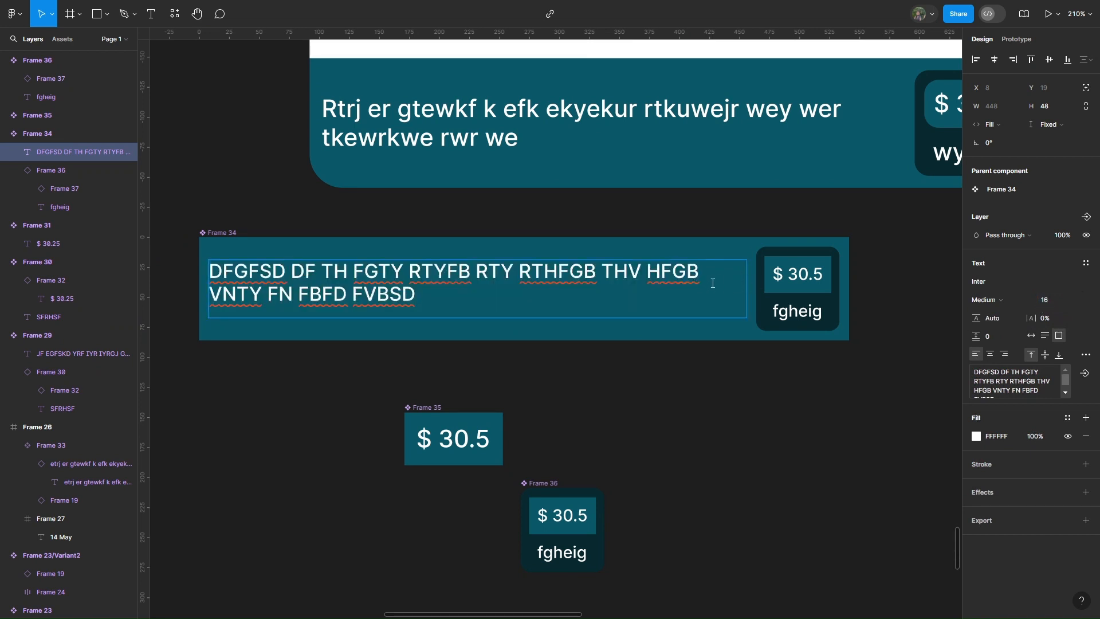
{"action": "key", "text": "Escape"}
{"action": "key", "text": "Escape"}
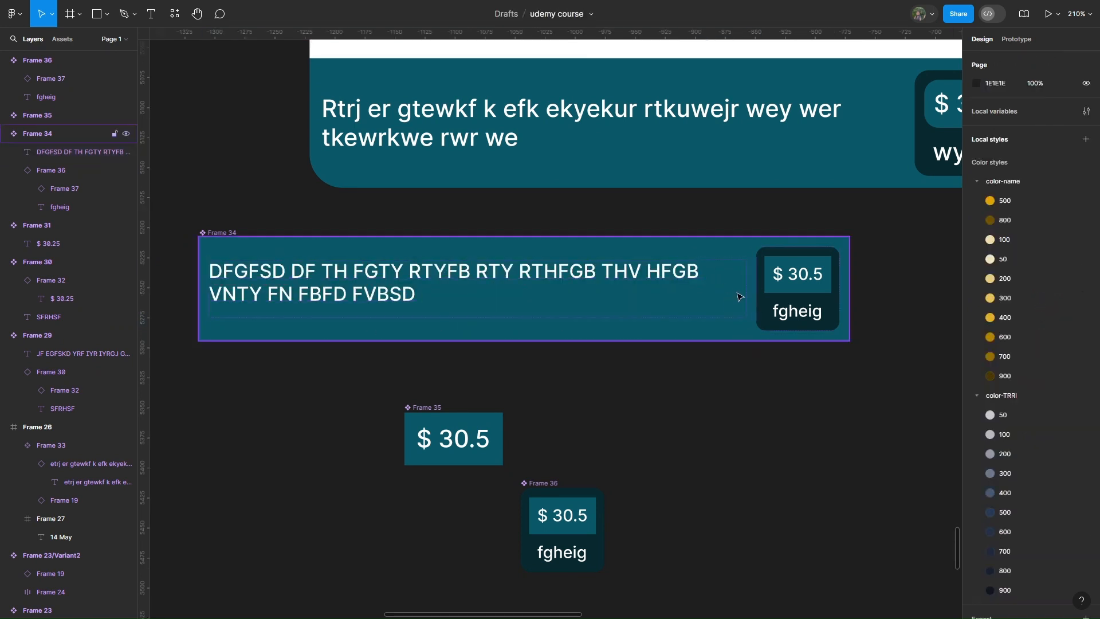
Step: Narrow the caption text to 417 px and resize the caption component to fit its contents
{"action": "left_click", "coordinate": [737, 295]}
{"action": "double_click", "coordinate": [608, 288]}
{"action": "left_click_drag", "start_coordinate": [748, 290], "coordinate": [710, 289]}
{"action": "left_click", "coordinate": [723, 254]}
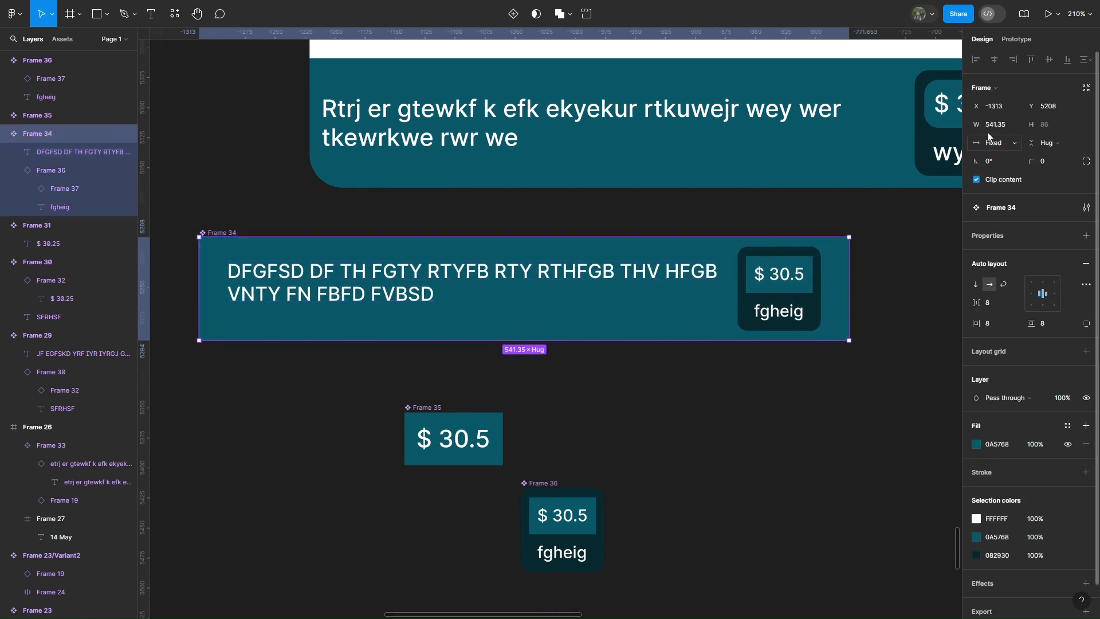
{"action": "left_click", "coordinate": [1087, 88]}
{"action": "scroll", "coordinate": [590, 283], "scroll_direction": "left", "scroll_amount": 3}
{"action": "scroll", "coordinate": [589, 283], "scroll_direction": "right", "scroll_amount": 1}
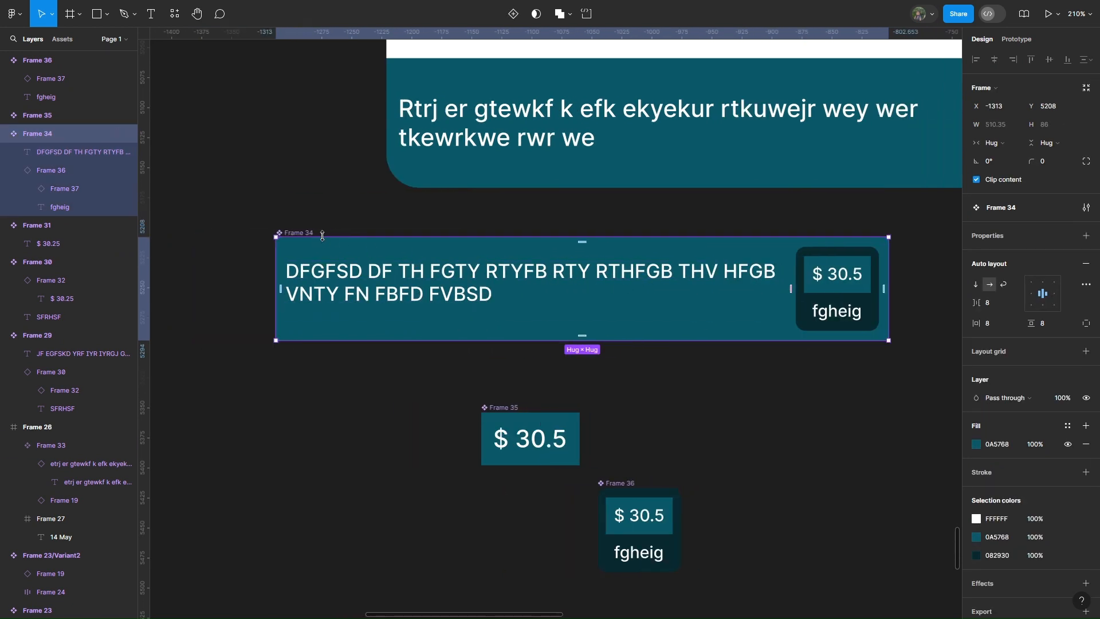
Step: Move the caption component under the card's caption bar, to about X -1208, Y 5199, and try narrowing it
{"action": "left_click_drag", "start_coordinate": [299, 234], "coordinate": [424, 224]}
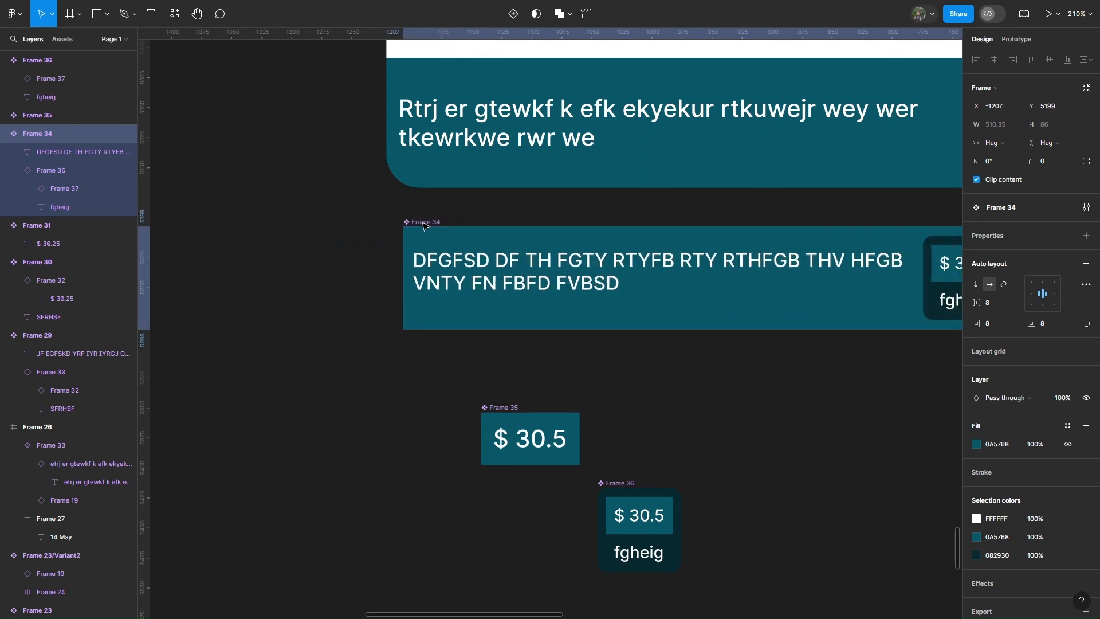
{"action": "scroll", "coordinate": [474, 252], "scroll_direction": "down", "scroll_amount": 3}
{"action": "left_click_drag", "start_coordinate": [844, 289], "coordinate": [712, 290]}
{"action": "key", "text": "ctrl+z"}
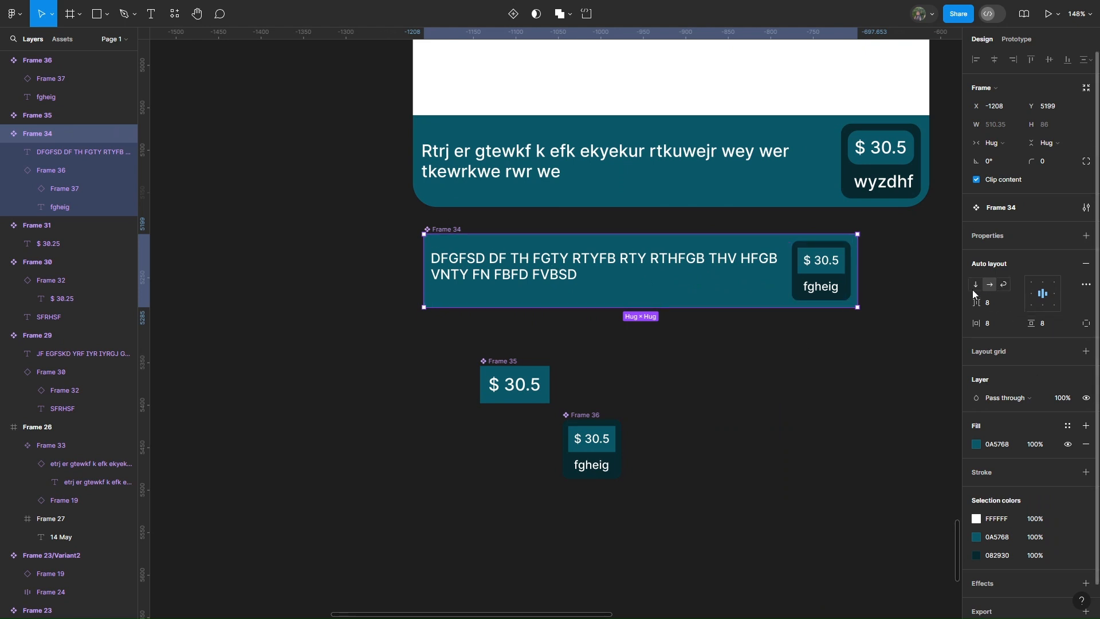
Step: Set the caption text to fill the component's width and give the caption component a fixed height
{"action": "double_click", "coordinate": [823, 282]}
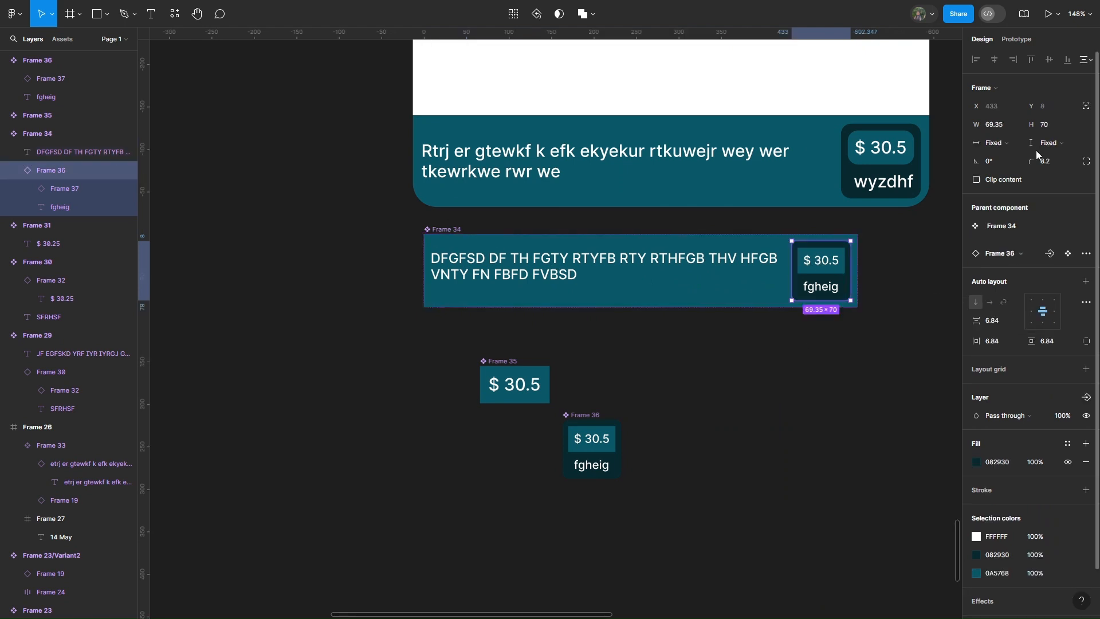
{"action": "left_click", "coordinate": [699, 291]}
{"action": "left_click", "coordinate": [1010, 125]}
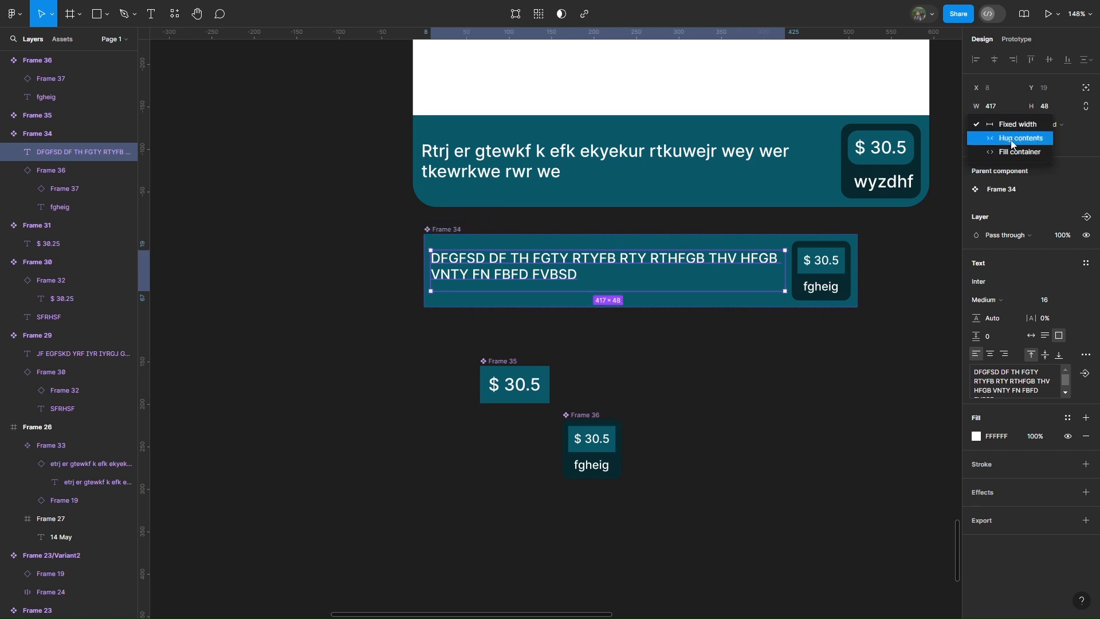
{"action": "left_click", "coordinate": [1019, 151]}
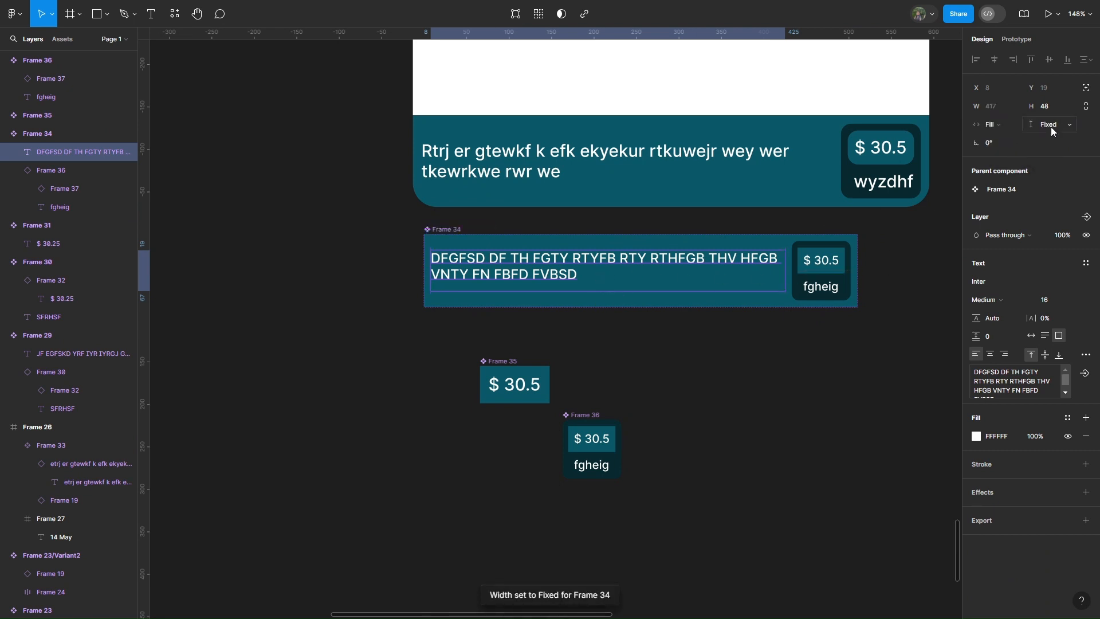
{"action": "left_click", "coordinate": [436, 230]}
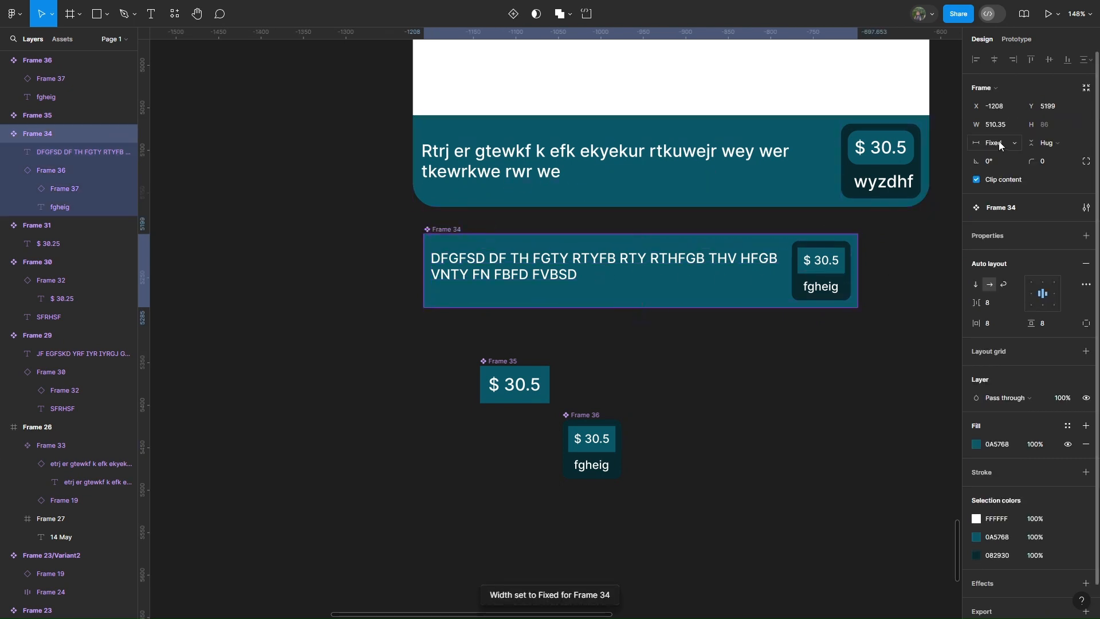
{"action": "left_click", "coordinate": [1034, 141]}
{"action": "left_click", "coordinate": [1038, 135]}
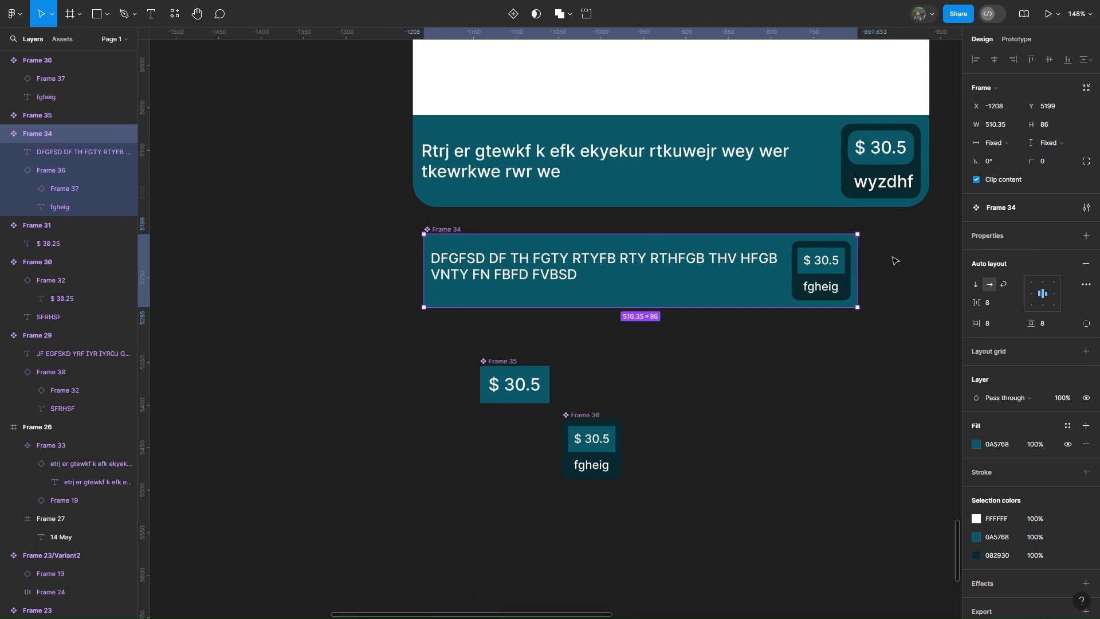
Step: Try narrowing the caption component to 299 px wide, and undo the resize
{"action": "left_click_drag", "start_coordinate": [824, 264], "coordinate": [643, 266]}
{"action": "left_click", "coordinate": [835, 275]}
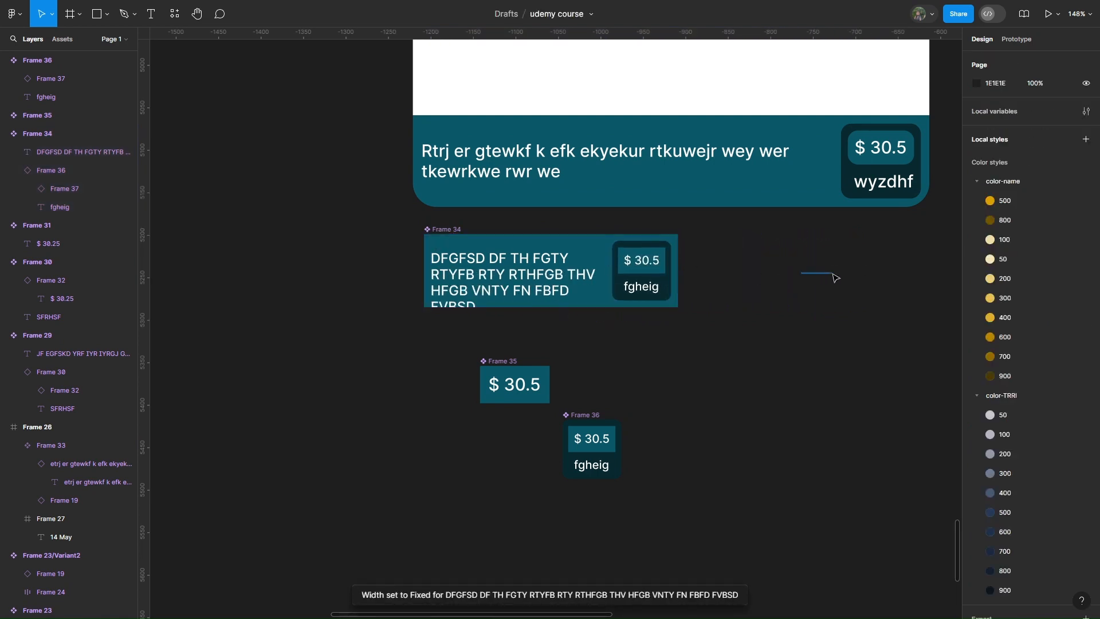
{"action": "left_click", "coordinate": [477, 232]}
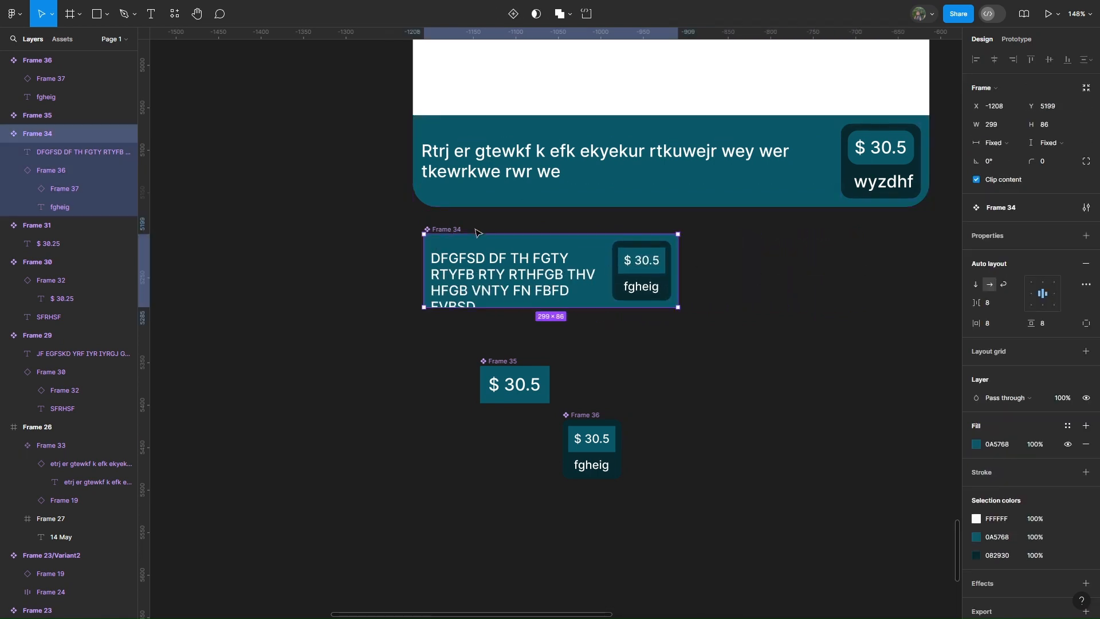
{"action": "key", "text": "ctrl+z"}
Step: Set the line height of the caption component's text to 16*1.5, giving 24
{"action": "left_click", "coordinate": [533, 264]}
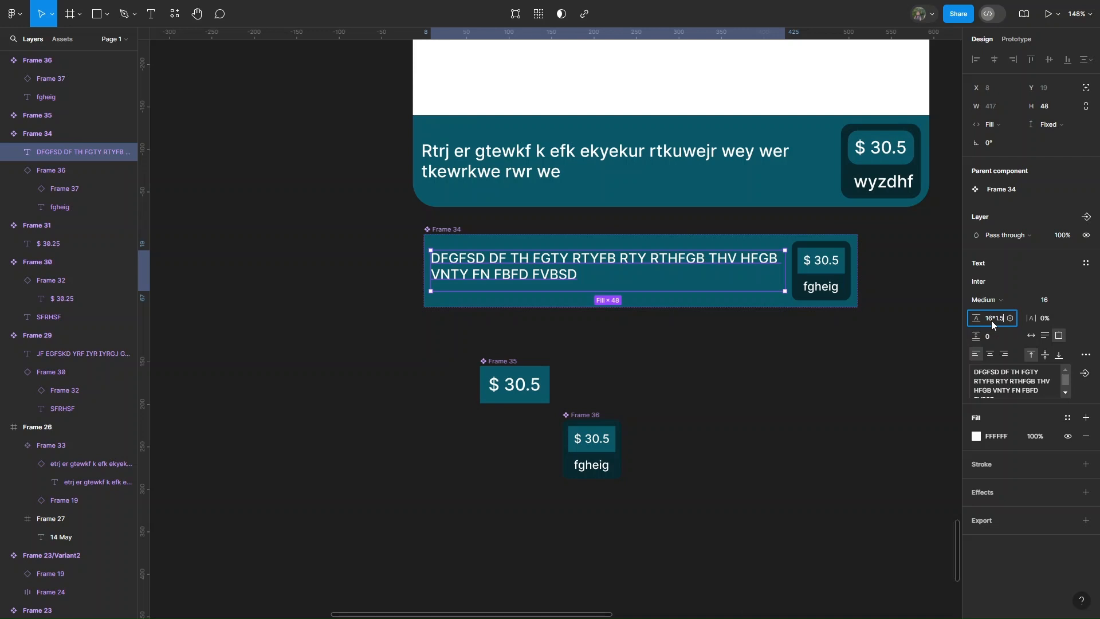
{"action": "key", "text": "Return"}
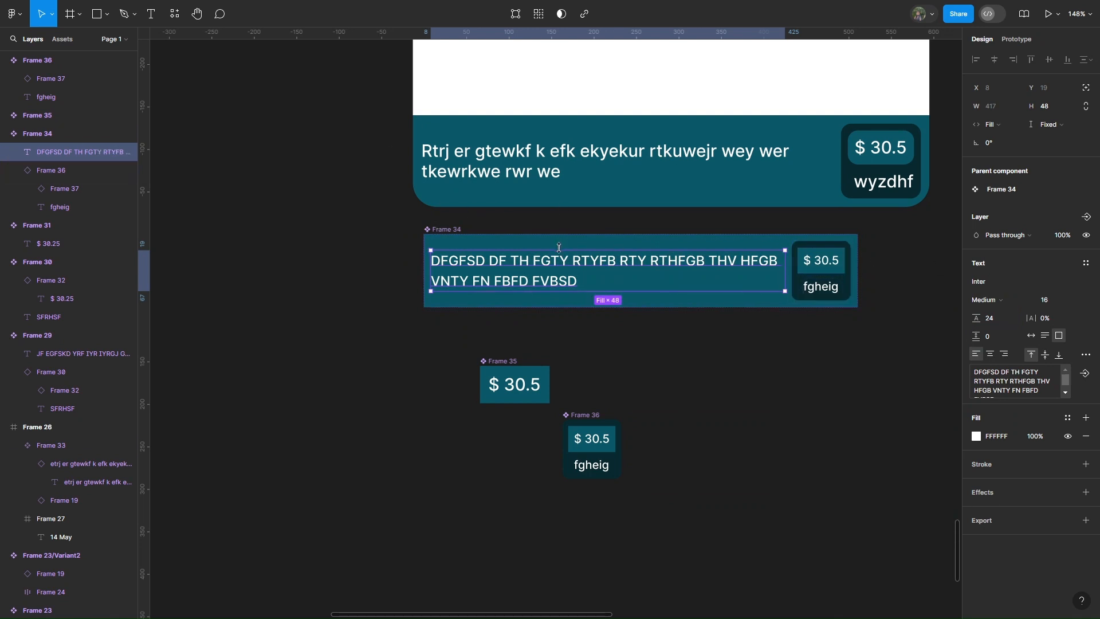
{"action": "key", "text": "Escape"}
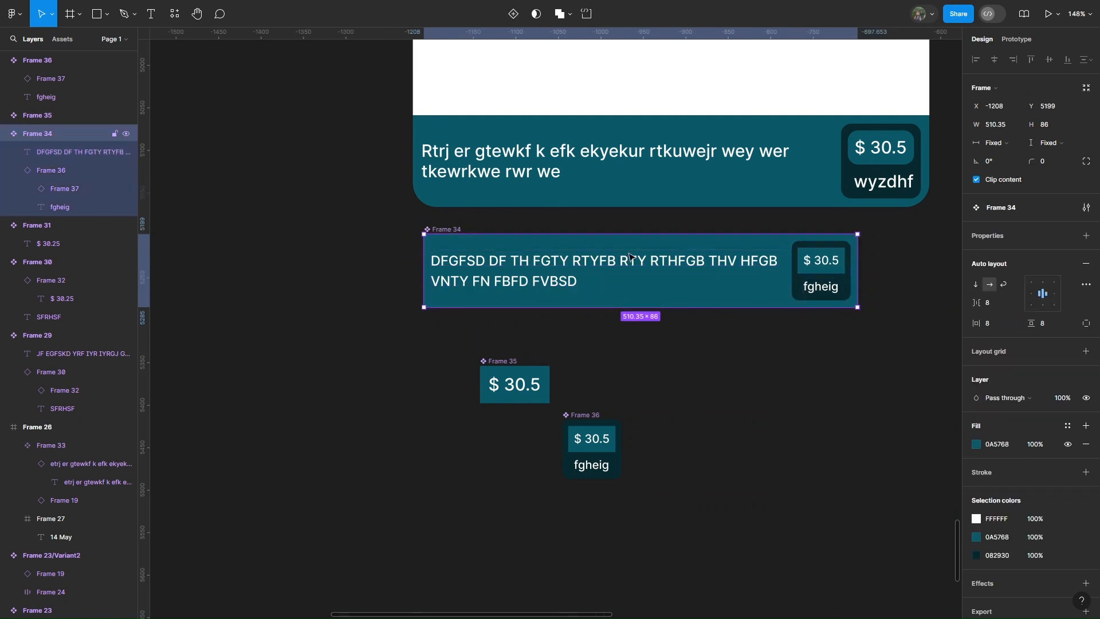
Step: Try narrowing the caption component to 421 px wide to test how its text wraps
{"action": "left_click_drag", "start_coordinate": [817, 295], "coordinate": [812, 295]}
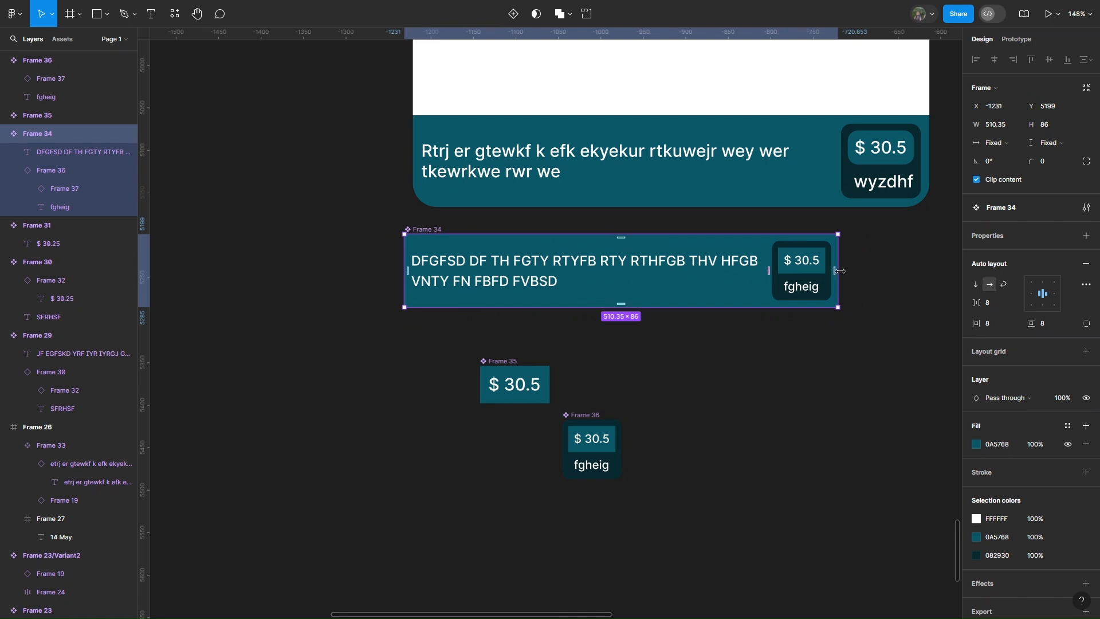
{"action": "left_click_drag", "start_coordinate": [840, 272], "coordinate": [690, 277]}
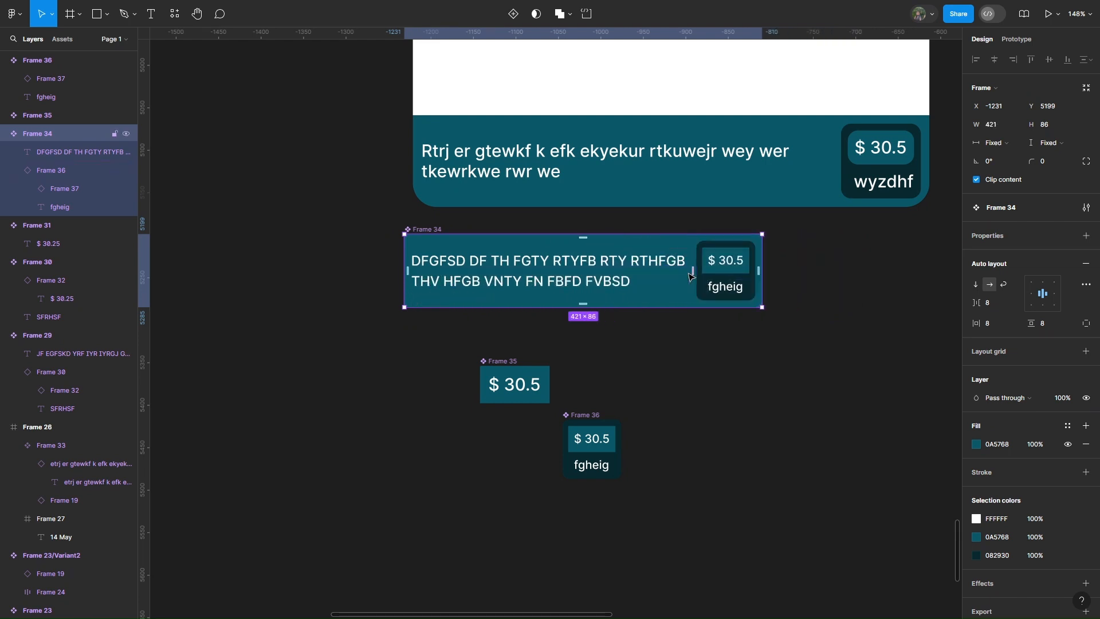
{"action": "scroll", "coordinate": [560, 337], "scroll_direction": "up", "scroll_amount": 1}
{"action": "scroll", "coordinate": [560, 337], "scroll_direction": "left", "scroll_amount": 1}
{"action": "right_click", "coordinate": [450, 260]}
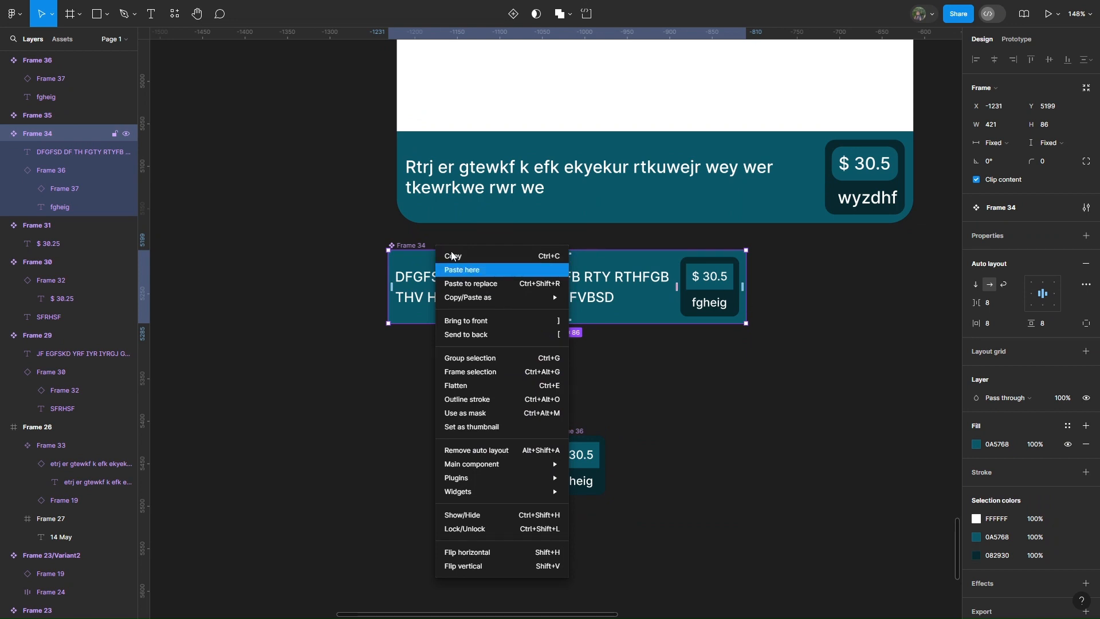
{"action": "left_click", "coordinate": [362, 222]}
Step: Align the caption component with the card's left edge at X -1221, Y 5192 and widen it to 608 px
{"action": "mouse_move", "coordinate": [409, 245]}
{"action": "left_mouse_down"}
{"action": "mouse_move", "coordinate": [429, 240]}
{"action": "mouse_move", "coordinate": [418, 240]}
{"action": "left_mouse_up"}
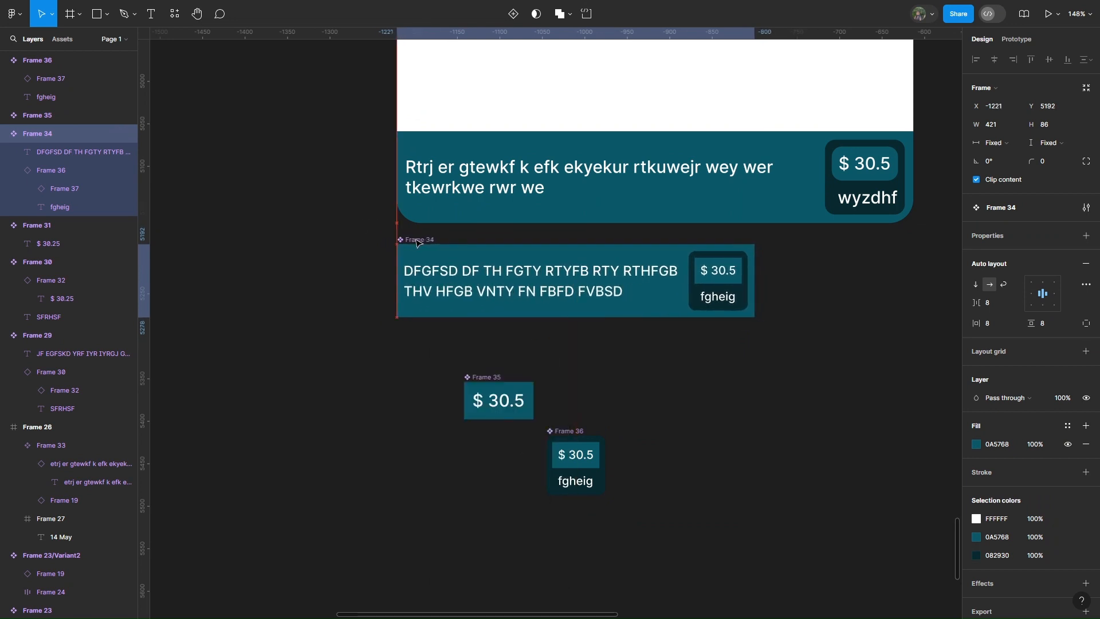
{"action": "left_click_drag", "start_coordinate": [780, 299], "coordinate": [939, 299]}
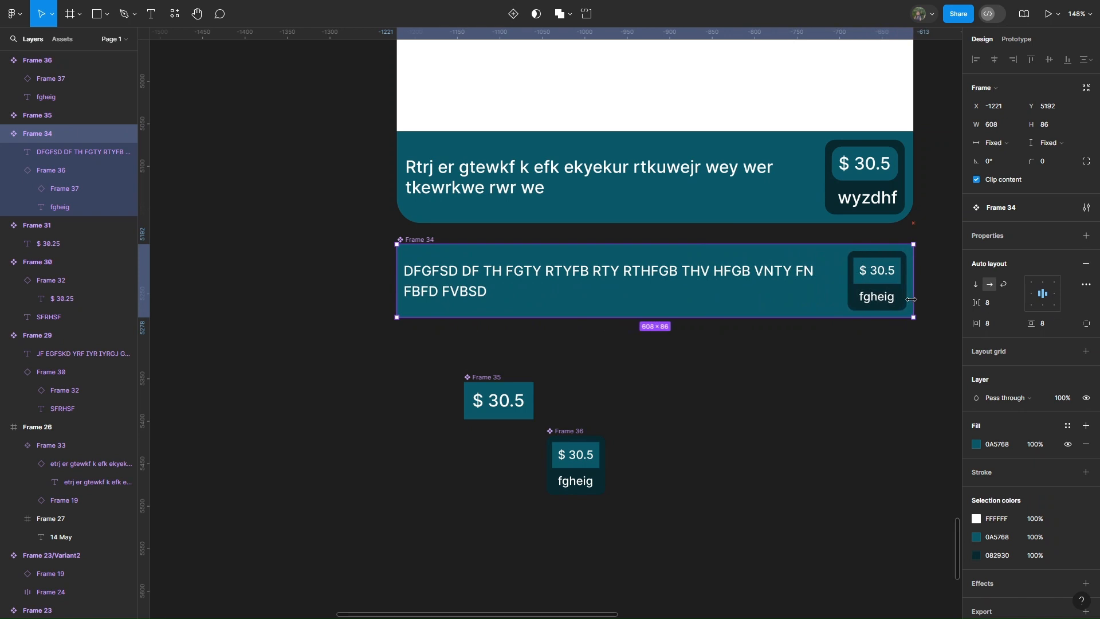
Step: Copy the caption component and paste it to replace the card's existing caption bar
{"action": "right_click", "coordinate": [718, 253]}
{"action": "left_click", "coordinate": [724, 256]}
{"action": "scroll", "coordinate": [682, 253], "scroll_direction": "up", "scroll_amount": 1}
{"action": "left_click", "coordinate": [673, 252]}
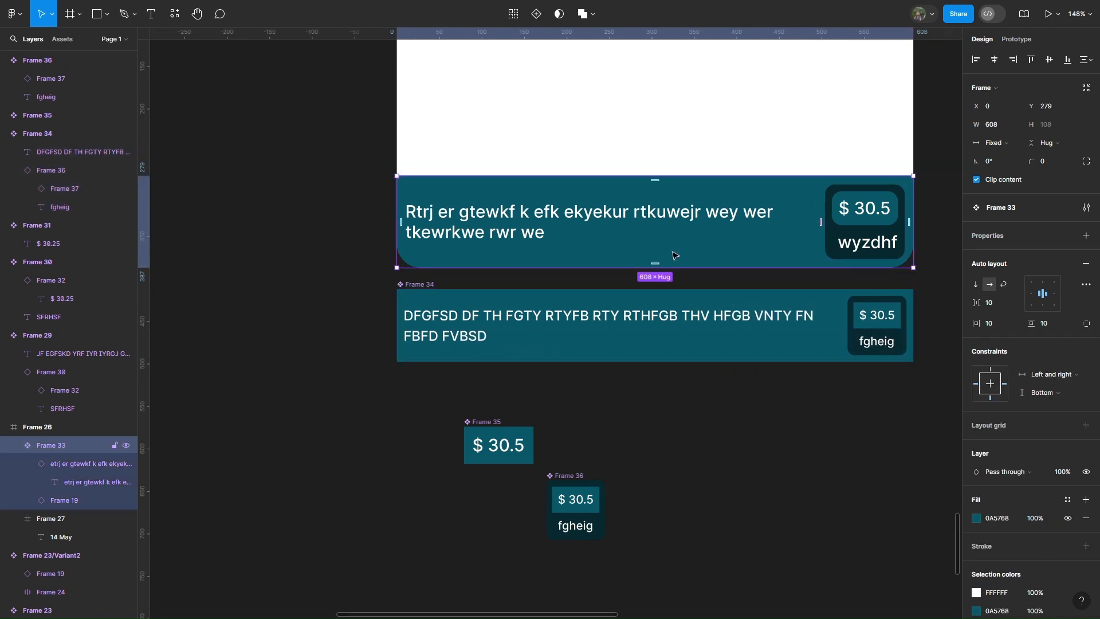
{"action": "key", "text": "ctrl+shift+r"}
{"action": "scroll", "coordinate": [541, 294], "scroll_direction": "up", "scroll_amount": 5}
{"action": "scroll", "coordinate": [399, 130], "scroll_direction": "down", "scroll_amount": 1}
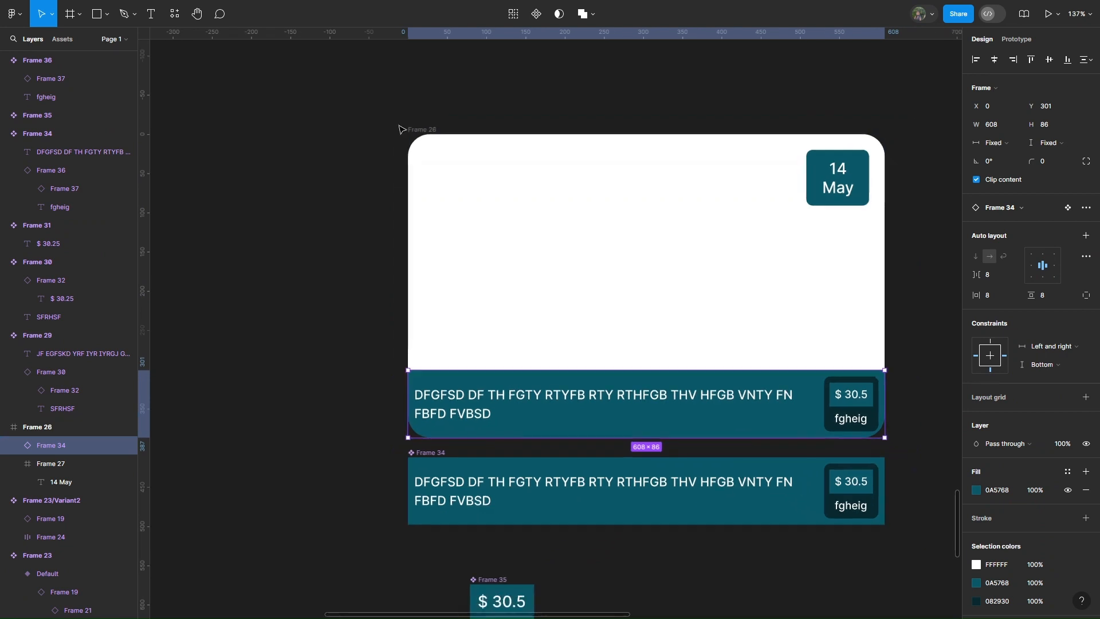
Step: Widen the event card to 612 px
{"action": "left_click", "coordinate": [400, 130]}
{"action": "mouse_move", "coordinate": [884, 275]}
{"action": "left_mouse_down"}
{"action": "mouse_move", "coordinate": [720, 275]}
{"action": "mouse_move", "coordinate": [913, 279]}
{"action": "mouse_move", "coordinate": [889, 279]}
{"action": "left_mouse_up"}
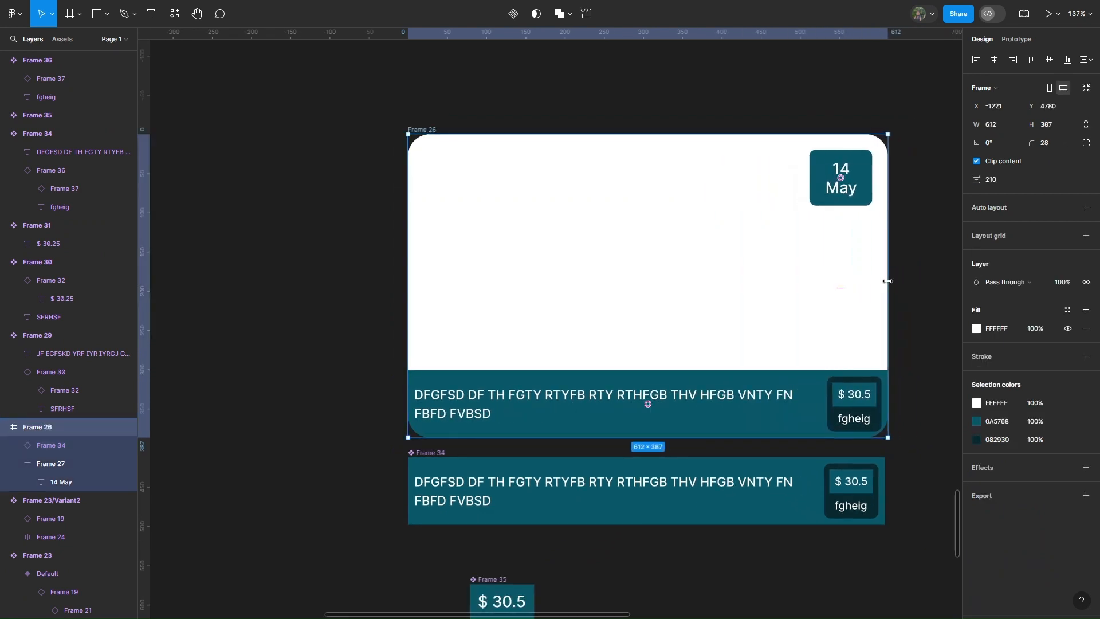
{"action": "scroll", "coordinate": [840, 256], "scroll_direction": "down", "scroll_amount": 1}
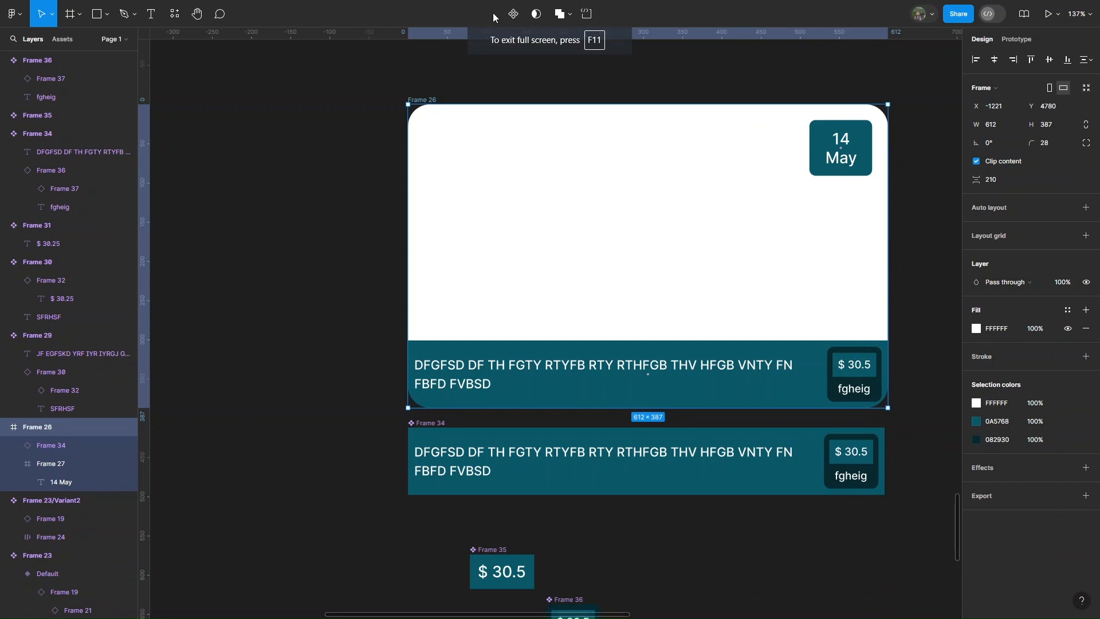
Step: Move the price and price-with-label components out to the left of the caption component, one above the other
{"action": "scroll", "coordinate": [451, 45], "scroll_direction": "down", "scroll_amount": 5}
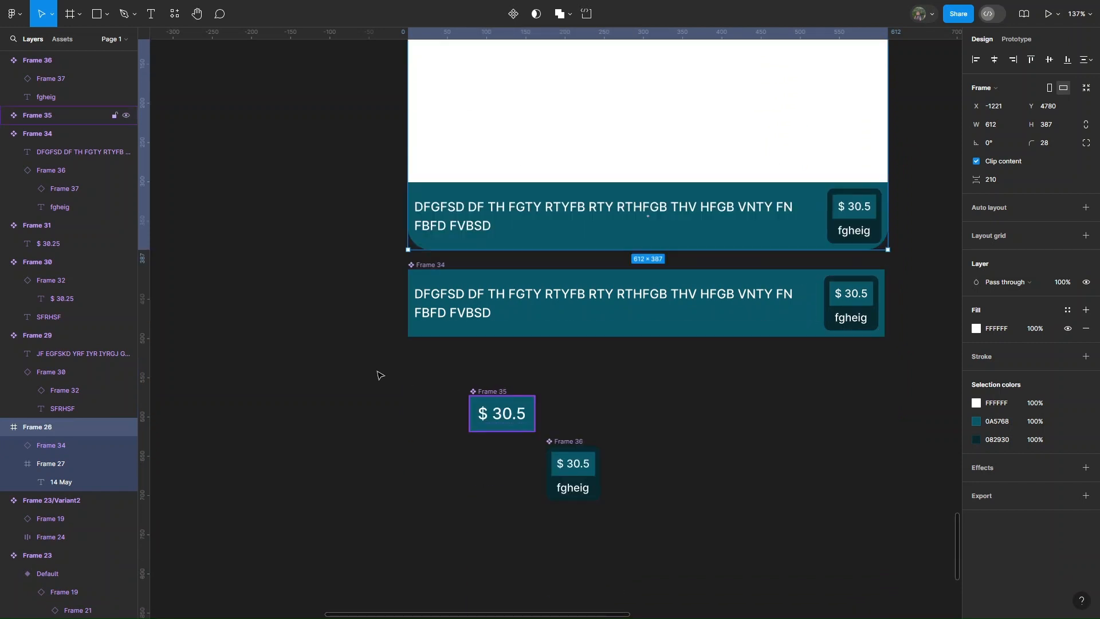
{"action": "left_click_drag", "start_coordinate": [492, 392], "coordinate": [275, 324]}
{"action": "left_click_drag", "start_coordinate": [582, 440], "coordinate": [296, 375]}
Step: Add a second variant to the caption component and delete the price block from that variant
{"action": "left_click", "coordinate": [541, 320]}
{"action": "scroll", "coordinate": [541, 342], "scroll_direction": "up", "scroll_amount": 1}
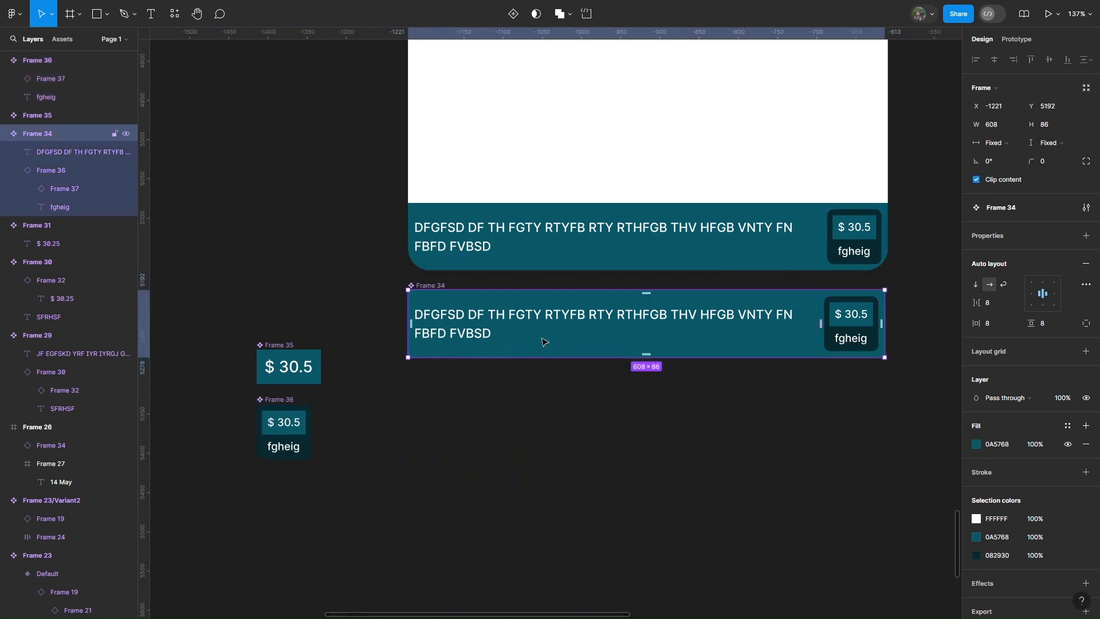
{"action": "left_click", "coordinate": [514, 14]}
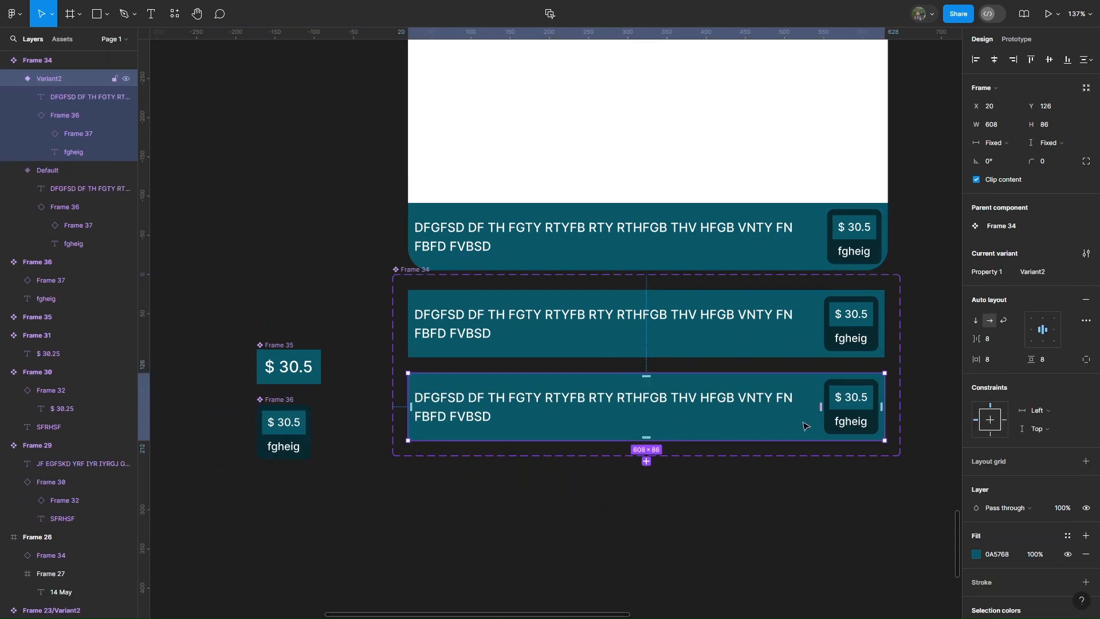
{"action": "left_click", "coordinate": [841, 422]}
{"action": "key", "text": "Delete"}
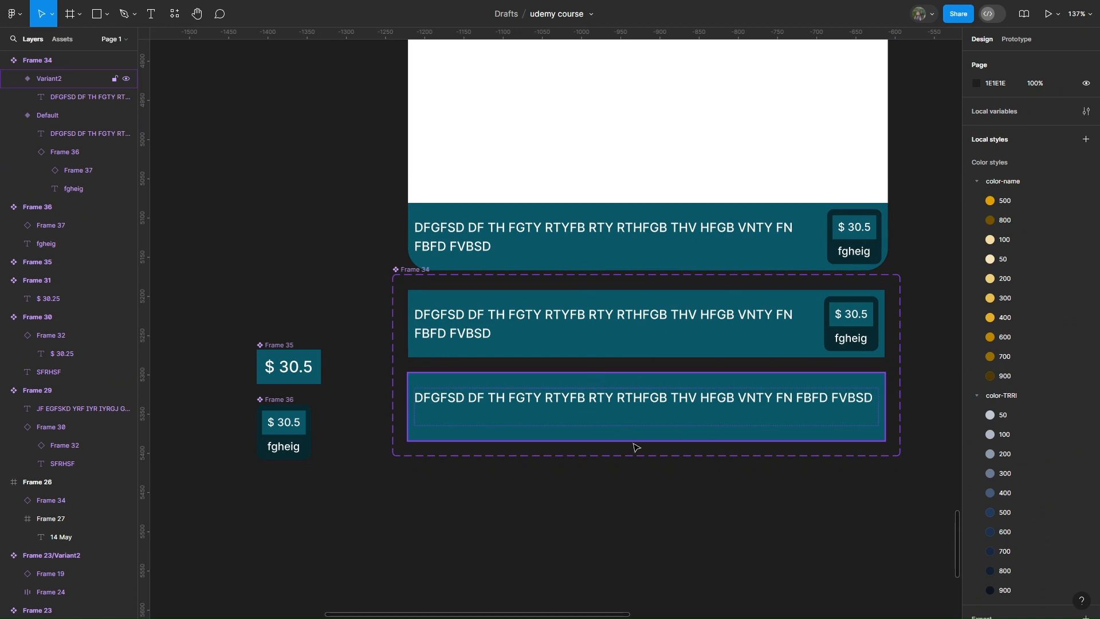
Step: Reduce the priceless variant to 53 px high and centre its caption text in it on a single line
{"action": "left_click_drag", "start_coordinate": [654, 385], "coordinate": [657, 384]}
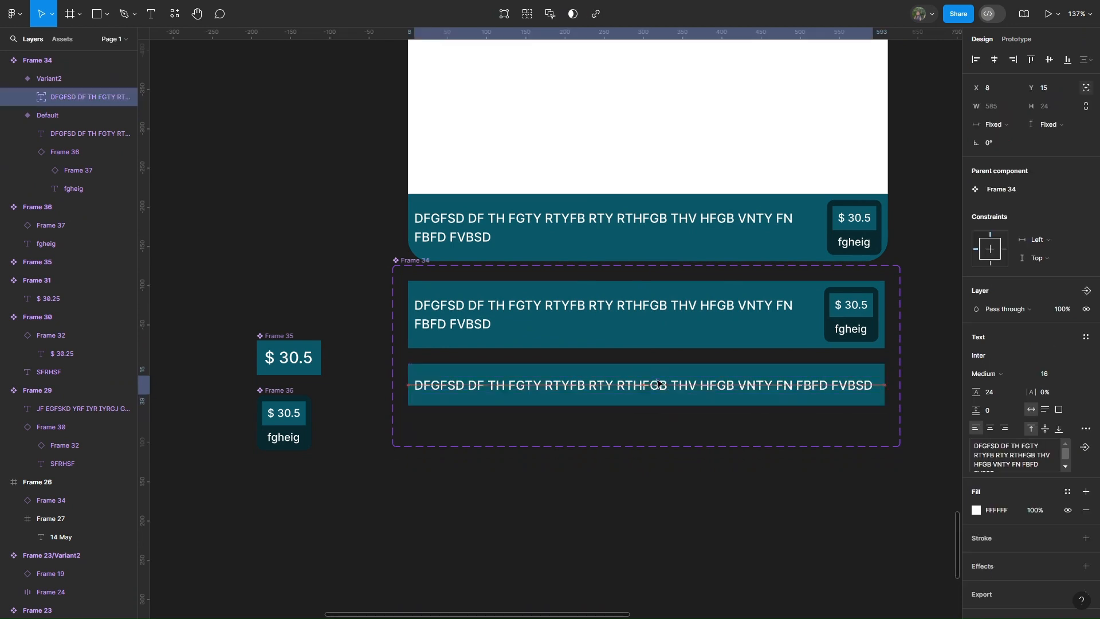
{"action": "left_click", "coordinate": [662, 419]}
{"action": "scroll", "coordinate": [658, 423], "scroll_direction": "down", "scroll_amount": 1}
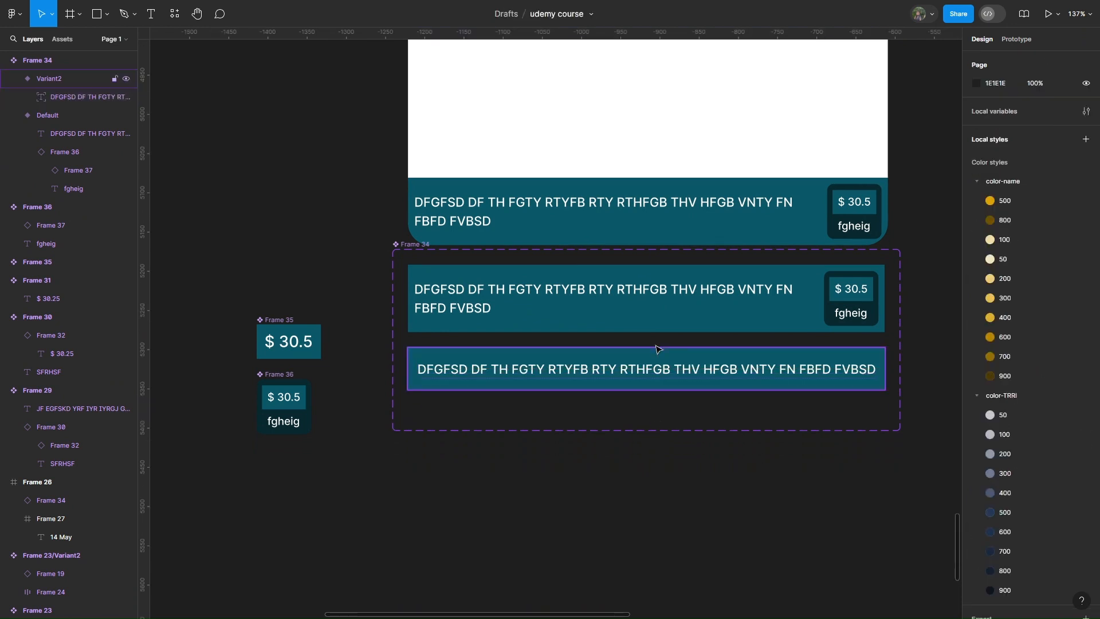
{"action": "left_click", "coordinate": [666, 388]}
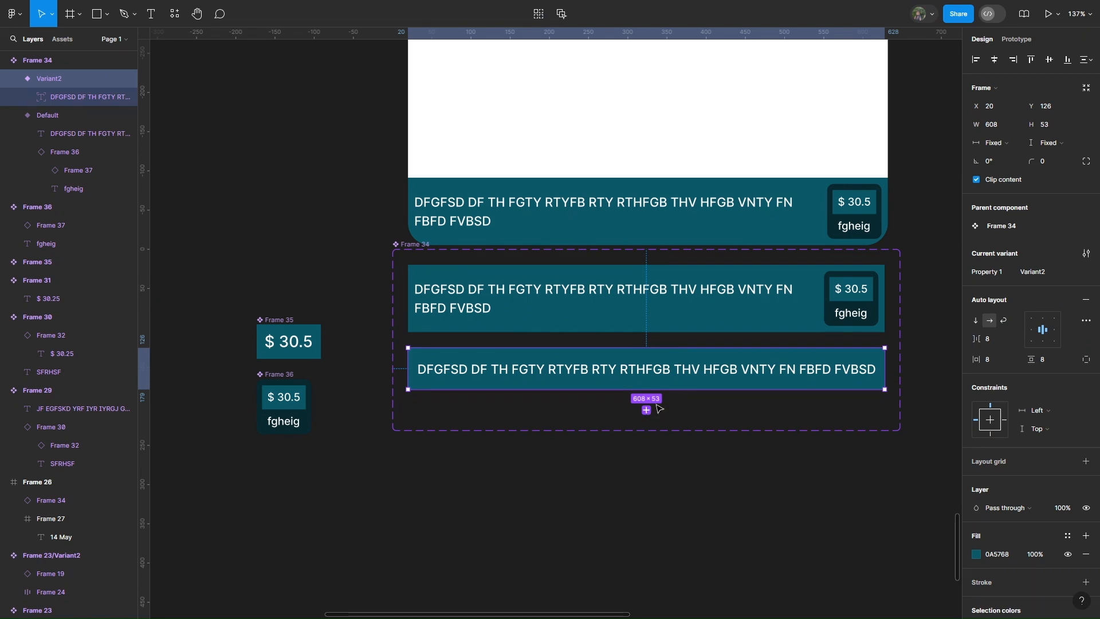
Step: Rename the caption component's variant values as "with price" and "without price"
{"action": "scroll", "coordinate": [648, 413], "scroll_direction": "up", "scroll_amount": 3}
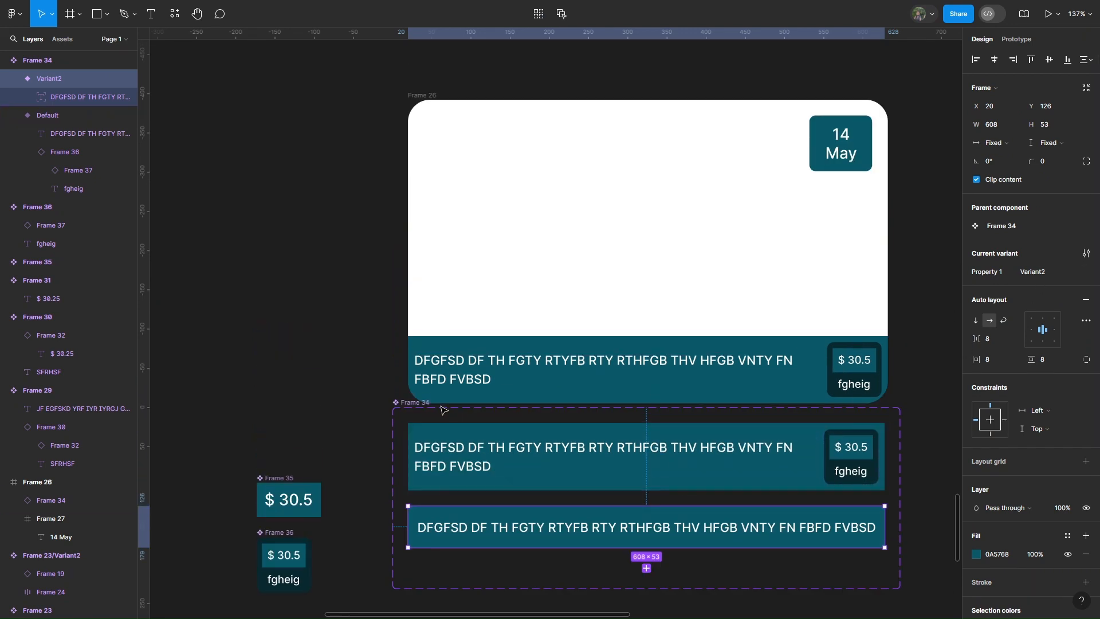
{"action": "left_click", "coordinate": [1002, 226]}
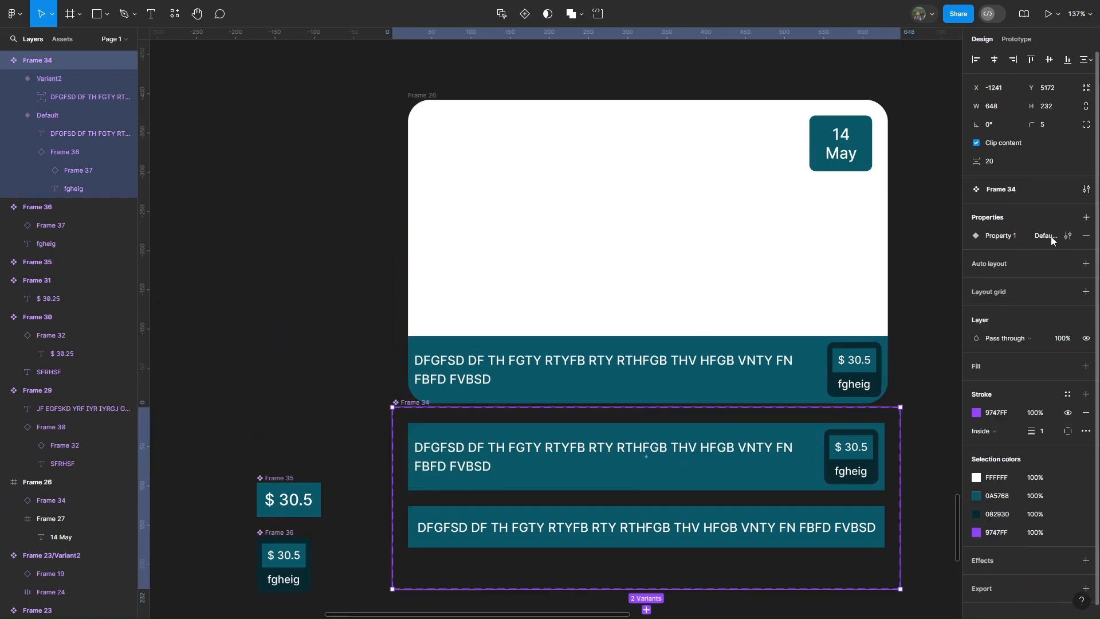
{"action": "left_click", "coordinate": [1068, 235]}
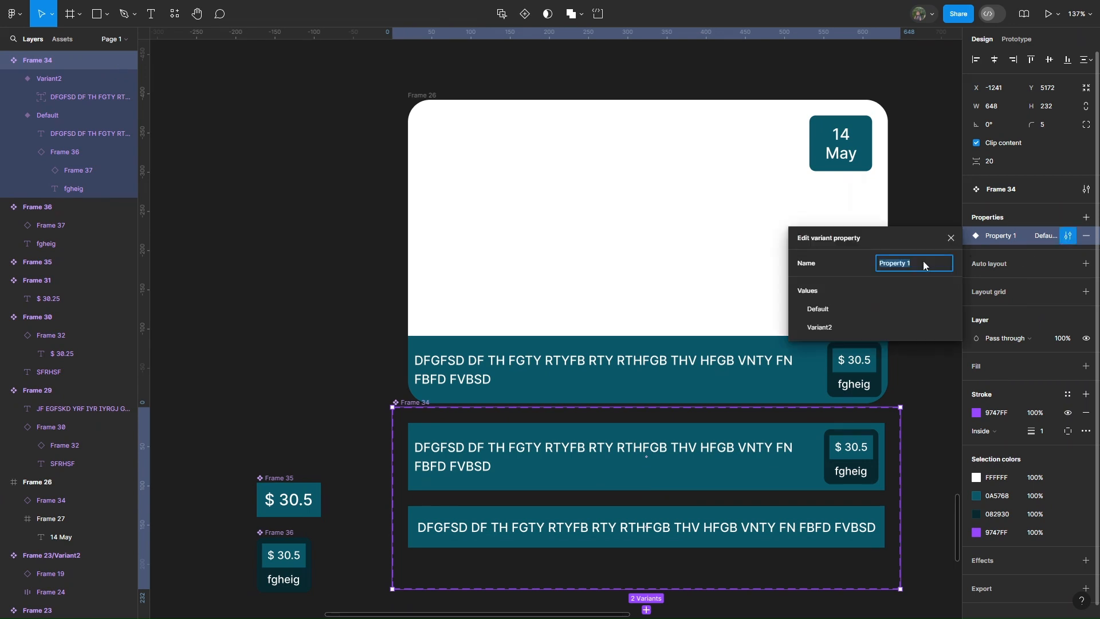
{"action": "double_click", "coordinate": [829, 309]}
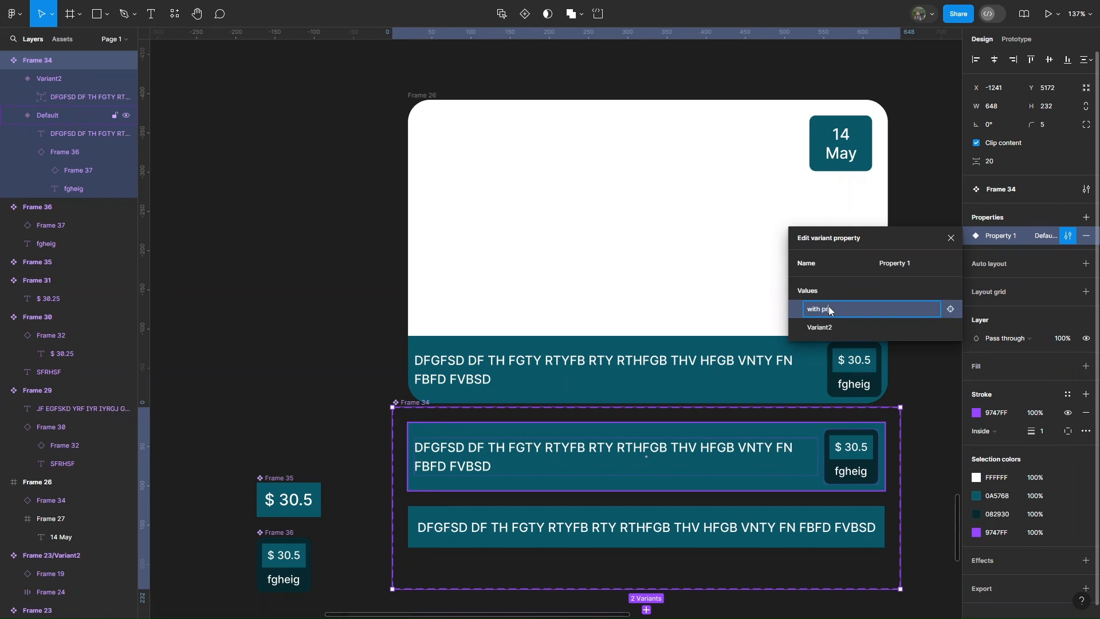
{"action": "key", "text": "Return"}
{"action": "double_click", "coordinate": [833, 326]}
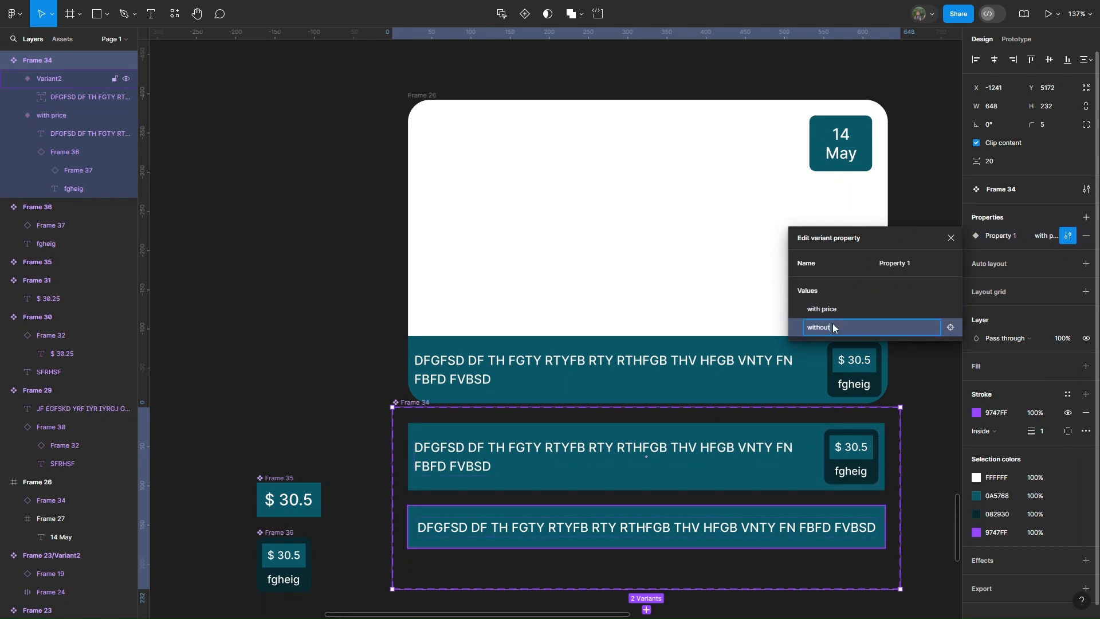
{"action": "type", "text": "without price"}
Step: Rename the caption component's variant property as "bottom section"
{"action": "left_click", "coordinate": [889, 265]}
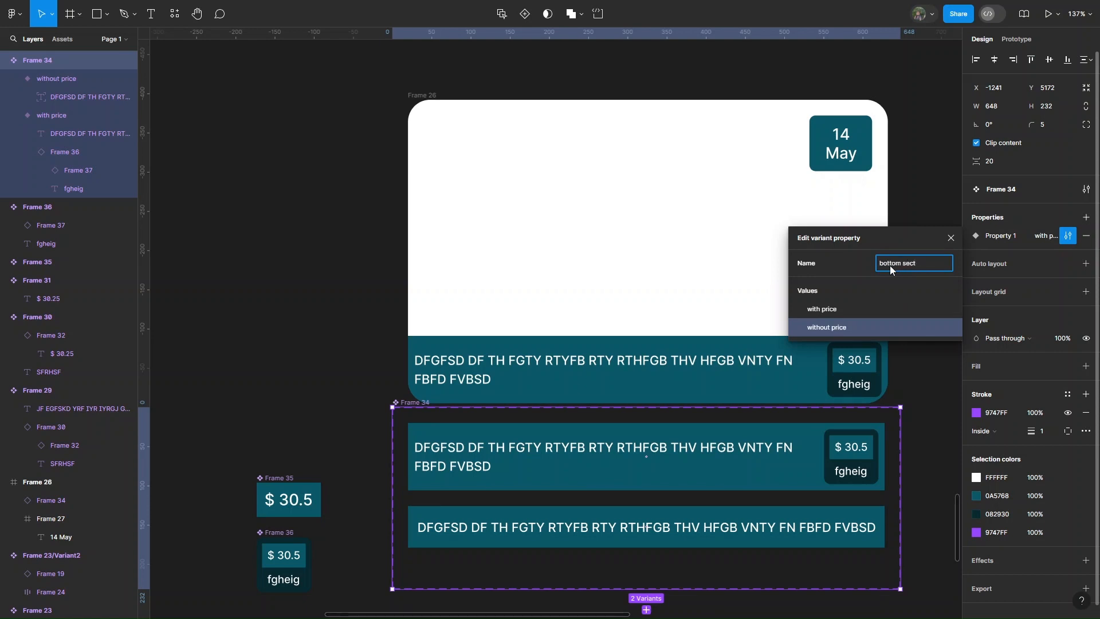
{"action": "type", "text": "bottom section"}
{"action": "left_click", "coordinate": [951, 239]}
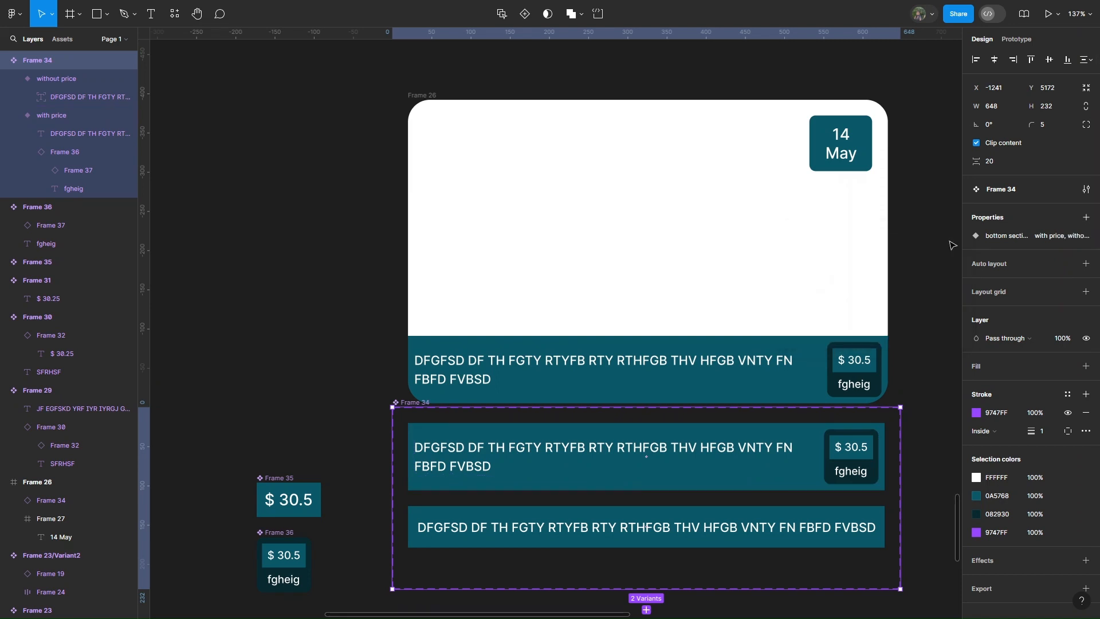
Step: Try the "without price" variant on the card's caption bar and switch it back to "with price"
{"action": "left_click", "coordinate": [430, 94]}
{"action": "left_click", "coordinate": [692, 388]}
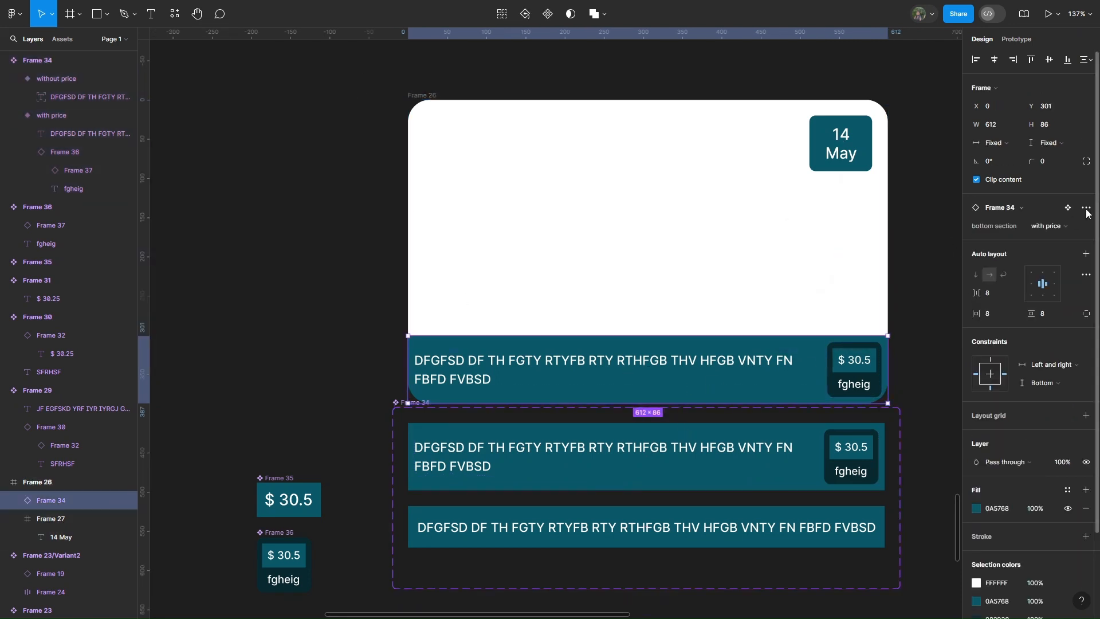
{"action": "left_click", "coordinate": [1068, 229]}
{"action": "left_click", "coordinate": [1025, 239]}
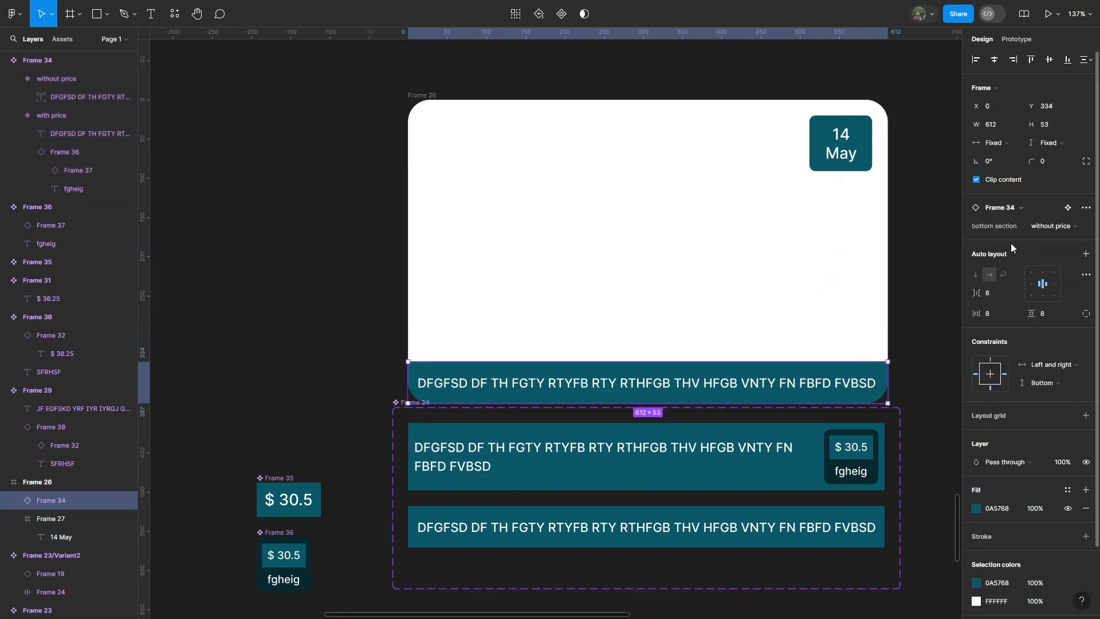
{"action": "left_click", "coordinate": [1020, 230]}
{"action": "left_click", "coordinate": [996, 212]}
{"action": "left_click", "coordinate": [930, 276]}
Step: Move the caption component set to the right of the card, at about X -596, Y 4851
{"action": "scroll", "coordinate": [930, 276], "scroll_direction": "down", "scroll_amount": 1}
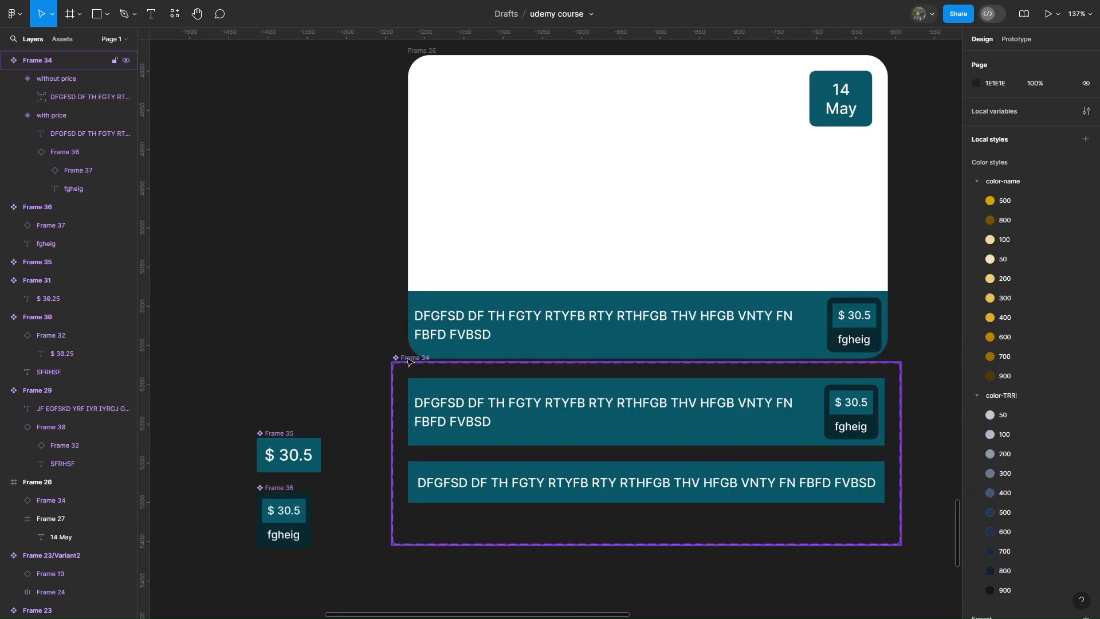
{"action": "left_click_drag", "start_coordinate": [507, 382], "coordinate": [909, 111]}
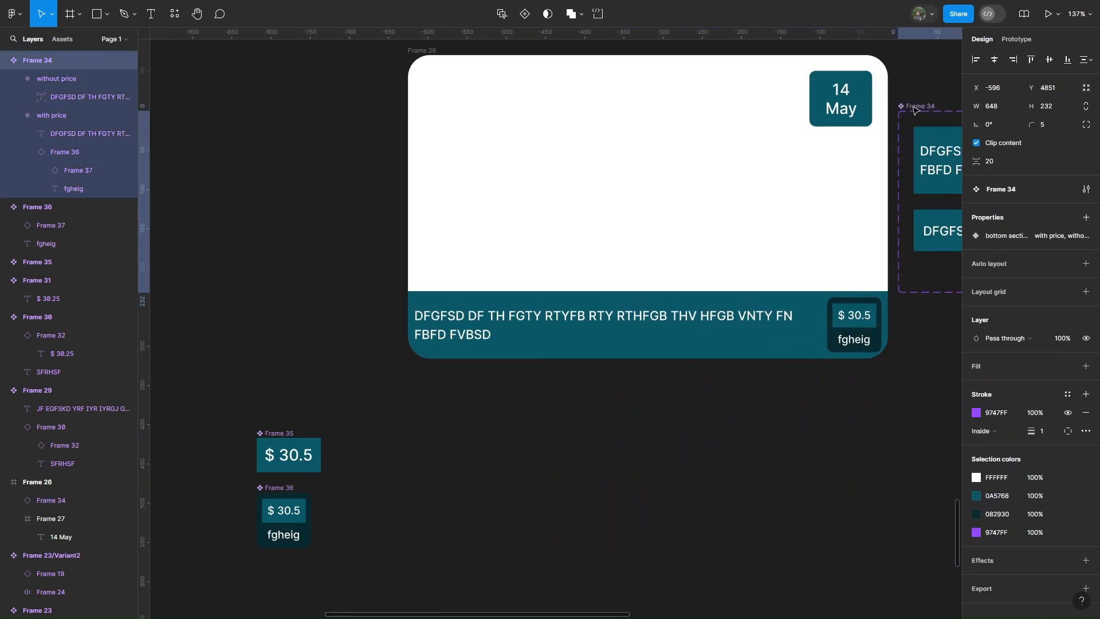
Step: Duplicate the event card and place the copy below the original
{"action": "scroll", "coordinate": [764, 207], "scroll_direction": "right", "scroll_amount": 3}
{"action": "scroll", "coordinate": [764, 206], "scroll_direction": "up", "scroll_amount": 1}
{"action": "left_click", "coordinate": [316, 92]}
{"action": "right_click", "coordinate": [316, 92]}
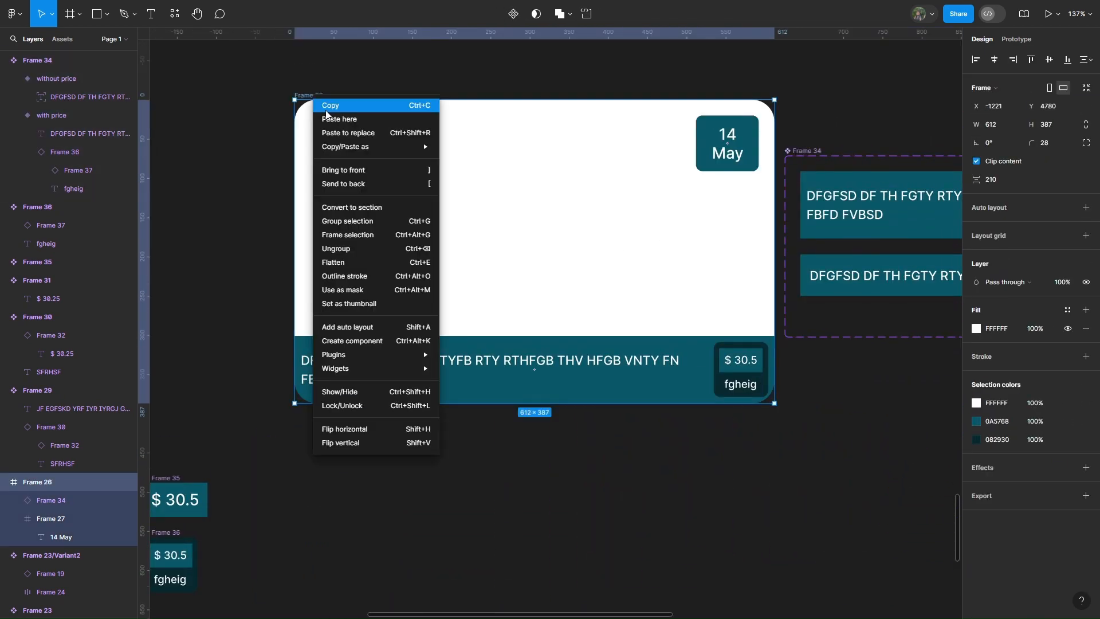
{"action": "left_click", "coordinate": [327, 107]}
{"action": "left_click", "coordinate": [443, 463]}
{"action": "key", "text": "ctrl+v"}
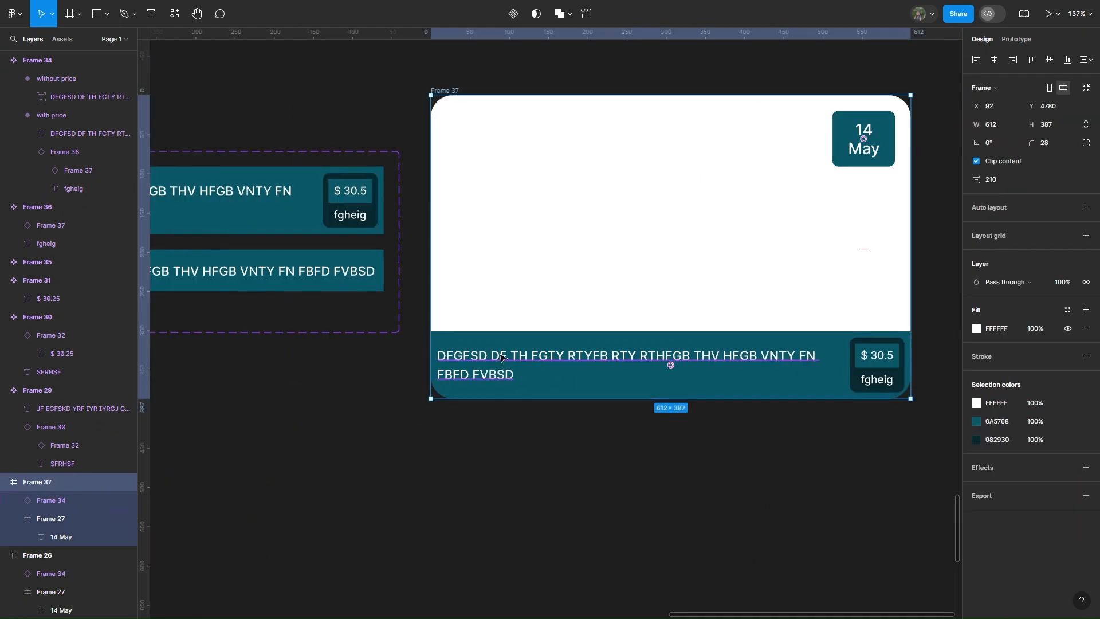
{"action": "scroll", "coordinate": [502, 355], "scroll_direction": "down", "scroll_amount": 3}
{"action": "left_click_drag", "start_coordinate": [506, 201], "coordinate": [313, 457]}
Step: Narrow the duplicated card to 250 px wide and position it at about X -1047, Y 5207
{"action": "scroll", "coordinate": [592, 399], "scroll_direction": "down", "scroll_amount": 2}
{"action": "left_click_drag", "start_coordinate": [613, 409], "coordinate": [404, 411]}
{"action": "key", "text": "Escape"}
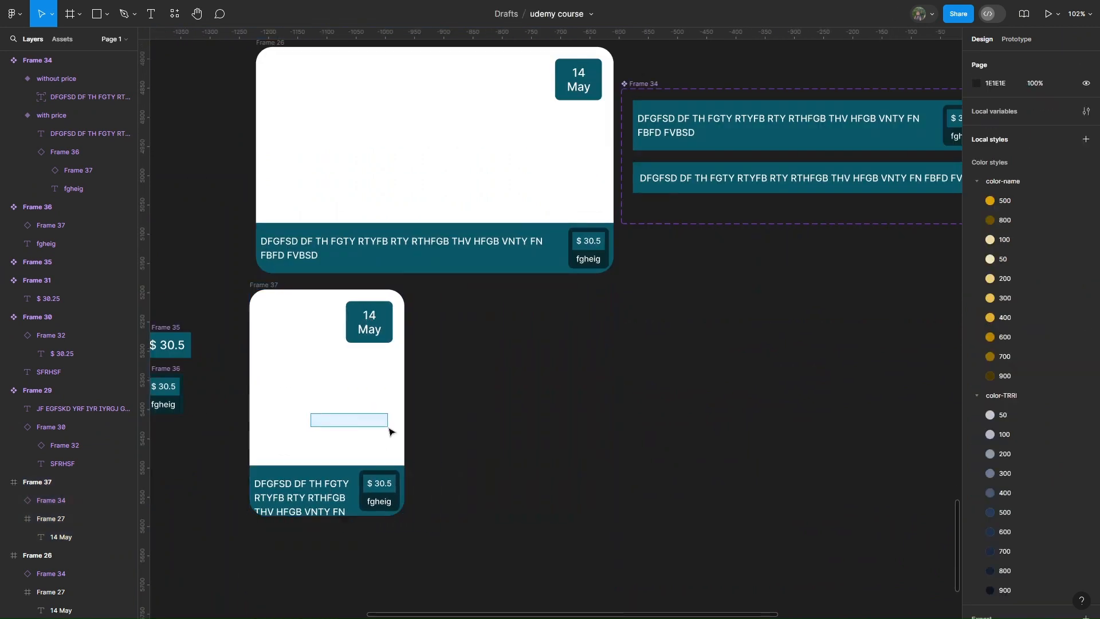
{"action": "left_click_drag", "start_coordinate": [296, 326], "coordinate": [404, 334]}
{"action": "left_click_drag", "start_coordinate": [511, 403], "coordinate": [504, 402]}
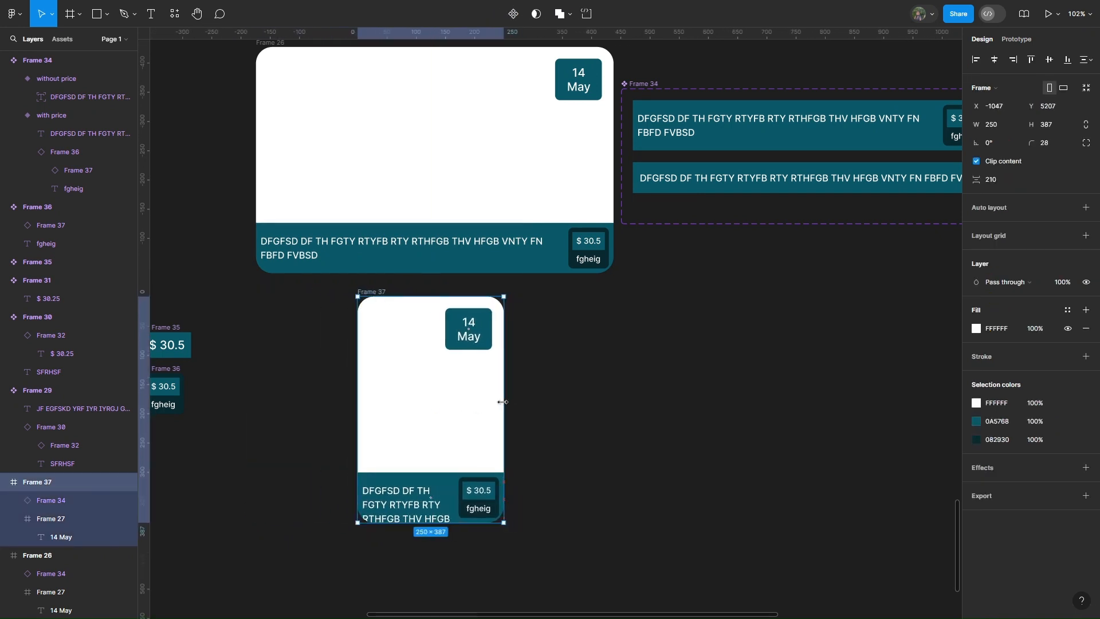
{"action": "scroll", "coordinate": [415, 480], "scroll_direction": "up", "scroll_amount": 2}
{"action": "scroll", "coordinate": [729, 285], "scroll_direction": "right", "scroll_amount": 3}
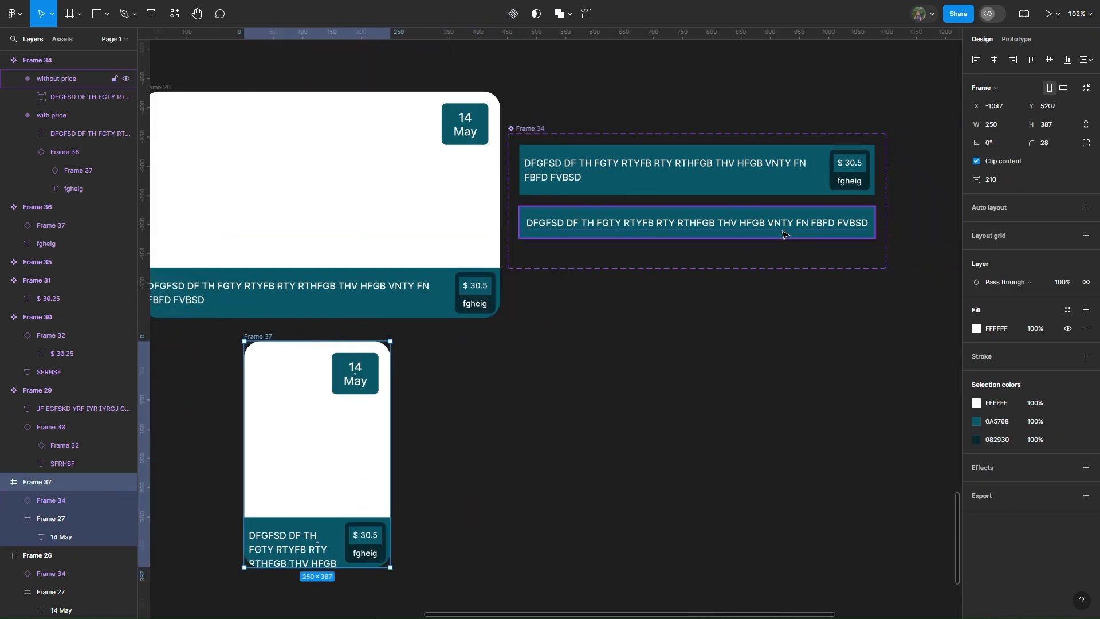
{"action": "left_click", "coordinate": [745, 232]}
{"action": "left_click", "coordinate": [697, 259]}
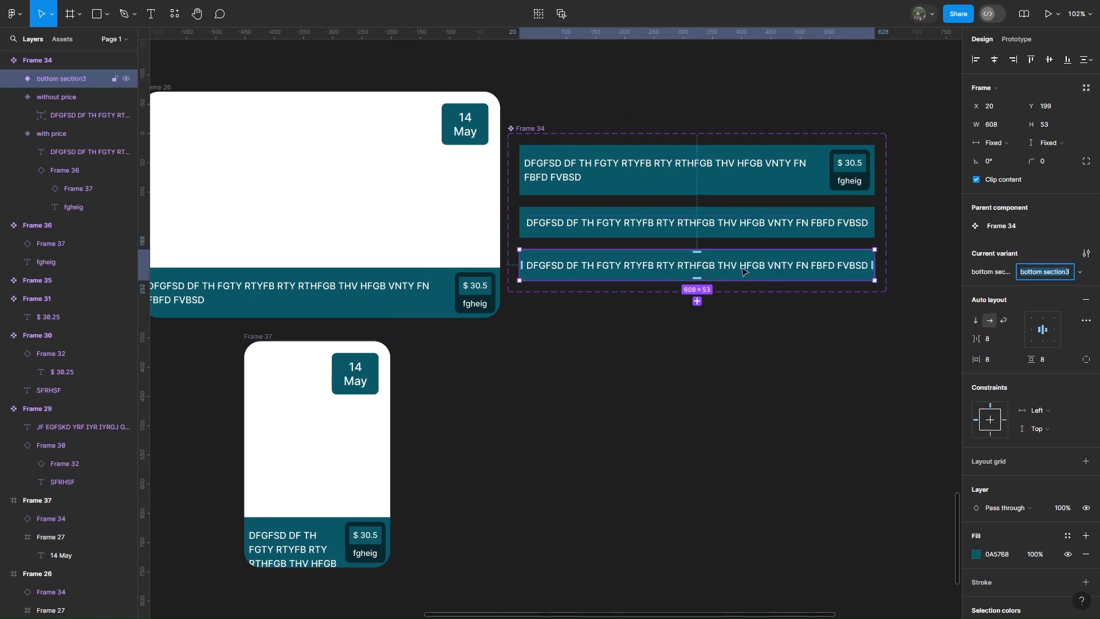
{"action": "double_click", "coordinate": [854, 174]}
{"action": "right_click", "coordinate": [854, 174]}
{"action": "left_click", "coordinate": [869, 182]}
{"action": "left_click", "coordinate": [730, 278]}
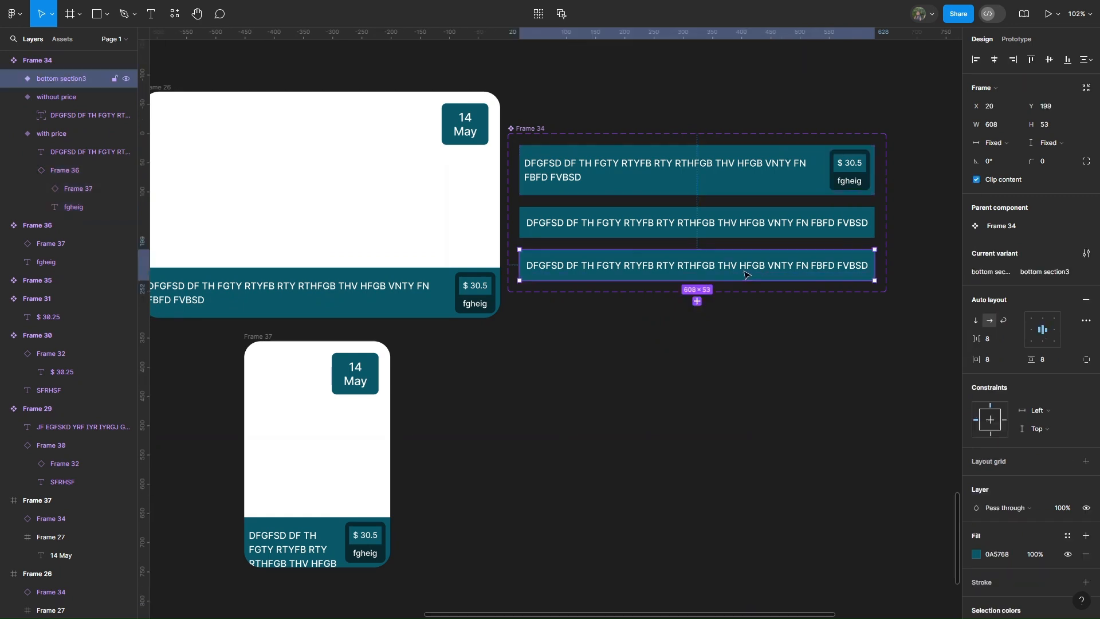
{"action": "left_click", "coordinate": [746, 274]}
{"action": "left_click", "coordinate": [745, 278]}
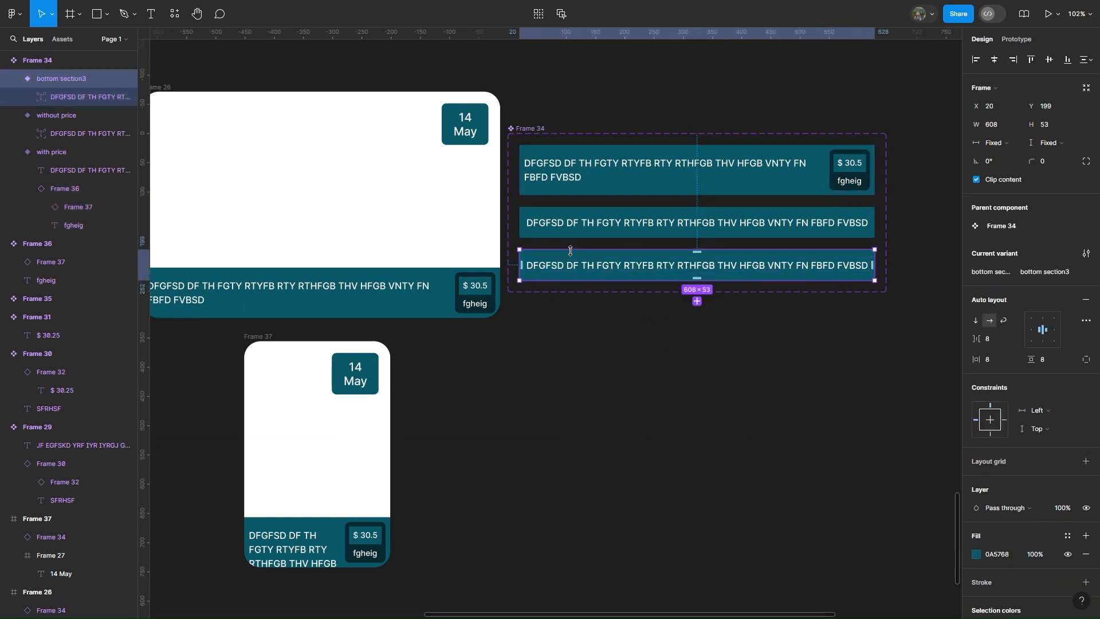
{"action": "key", "text": "ctrl+v"}
{"action": "key", "text": "ctrl+z"}
{"action": "key", "text": "Delete"}
Step: Add a third caption variant based on "with price", 600 px wide with a vertical layout, and place it at X 20, Y 208
{"action": "right_click", "coordinate": [683, 176]}
{"action": "left_click", "coordinate": [695, 180]}
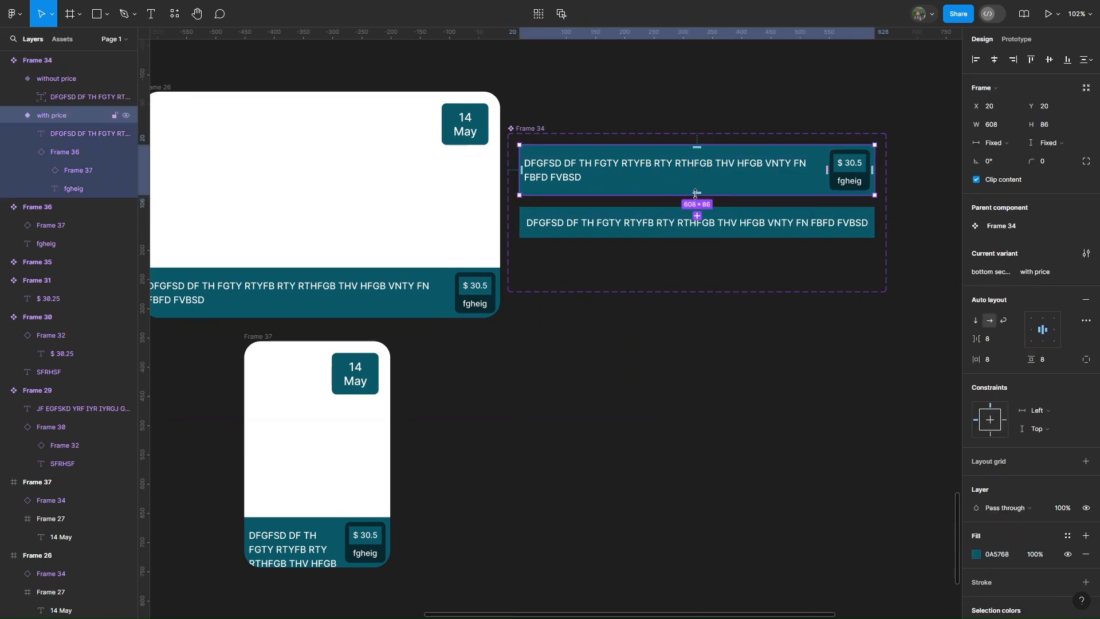
{"action": "left_click", "coordinate": [698, 215]}
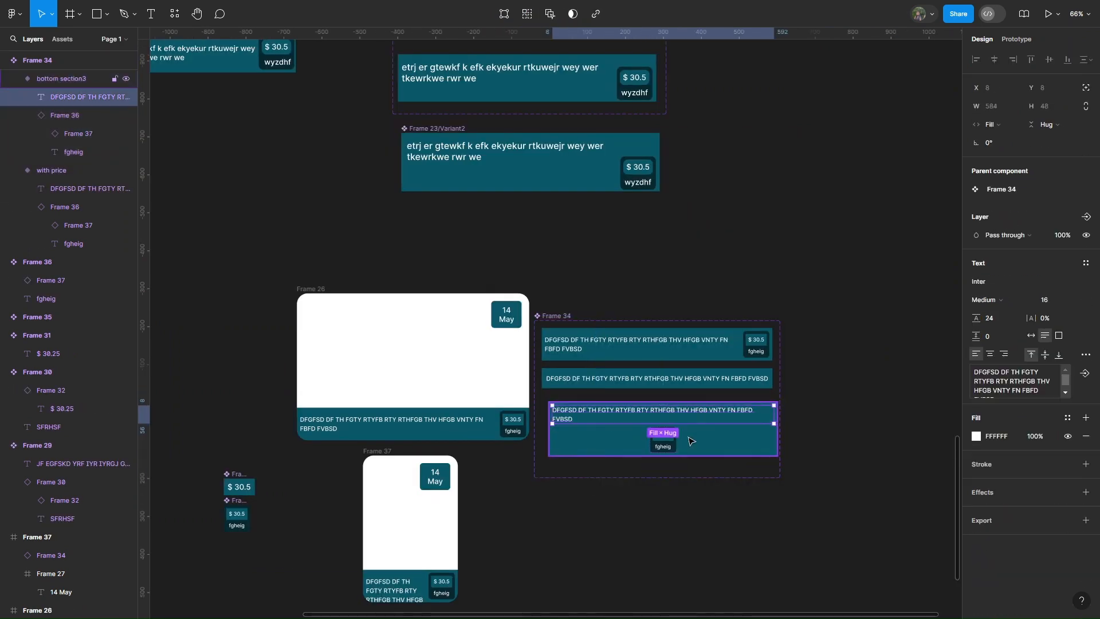
{"action": "left_click_drag", "start_coordinate": [728, 441], "coordinate": [721, 439]}
{"action": "scroll", "coordinate": [719, 439], "scroll_direction": "up", "scroll_amount": 5}
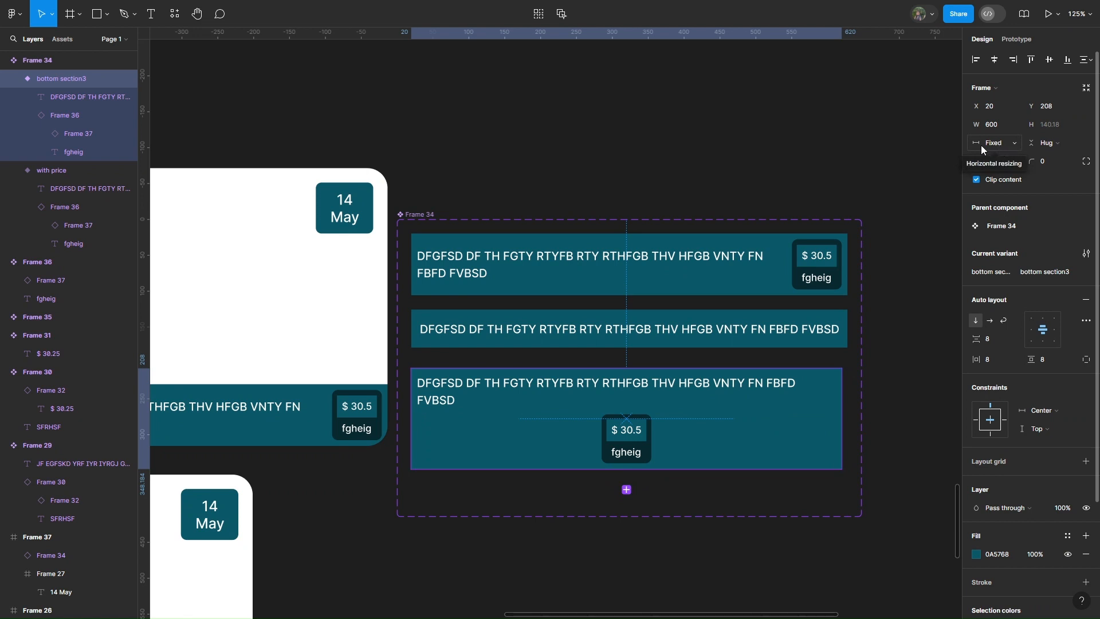
Step: Examine the resizing settings of the third caption variant, its title text and its price tag
{"action": "left_click", "coordinate": [1046, 144]}
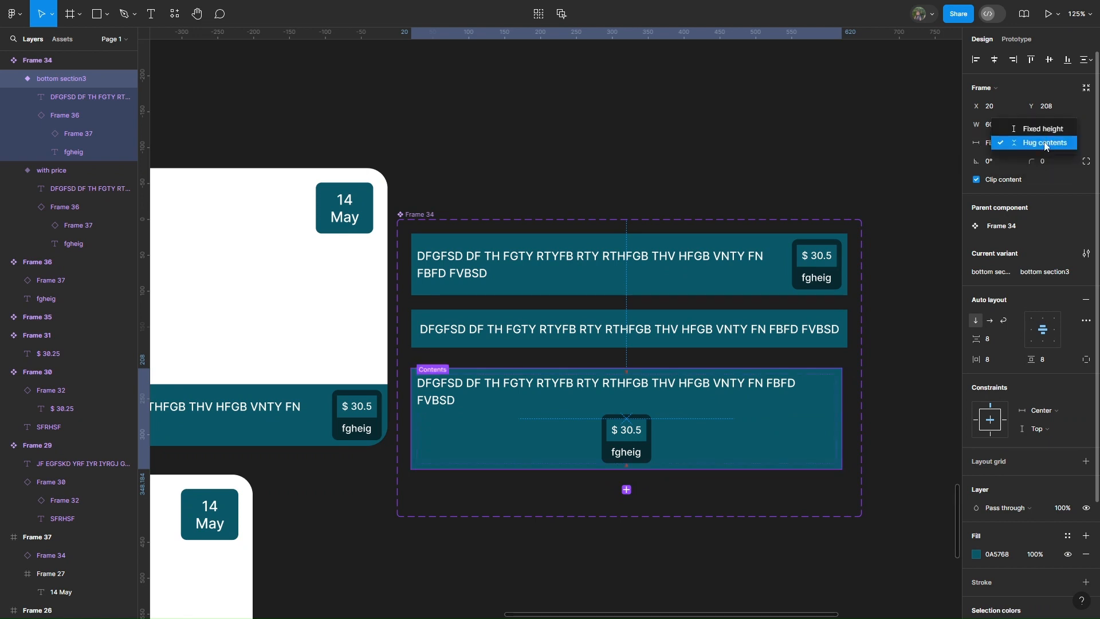
{"action": "left_click", "coordinate": [1044, 144]}
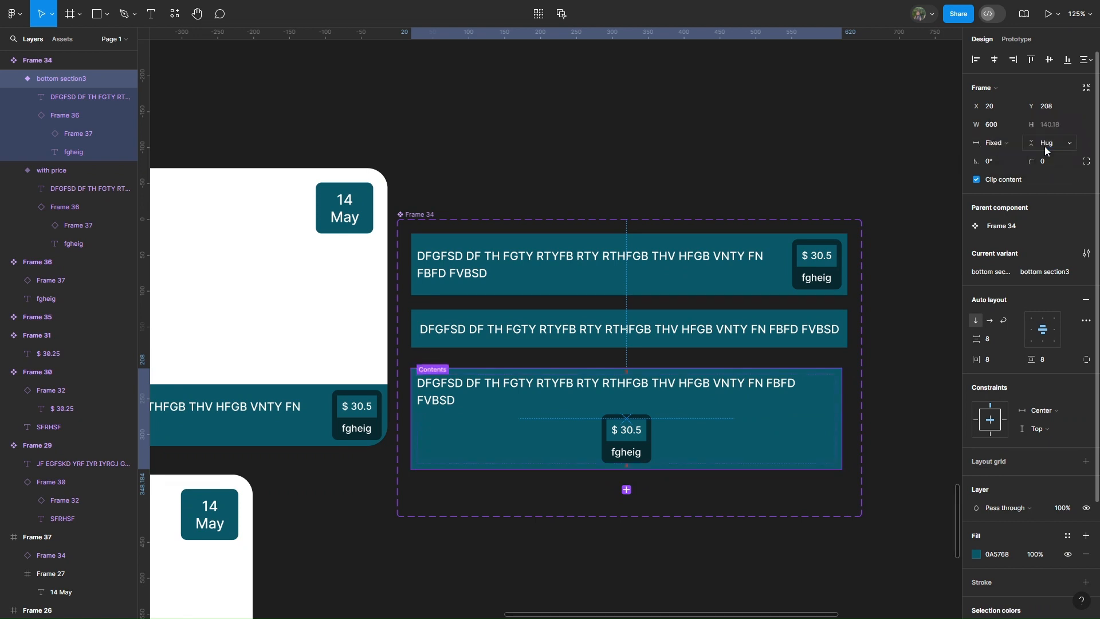
{"action": "double_click", "coordinate": [712, 390]}
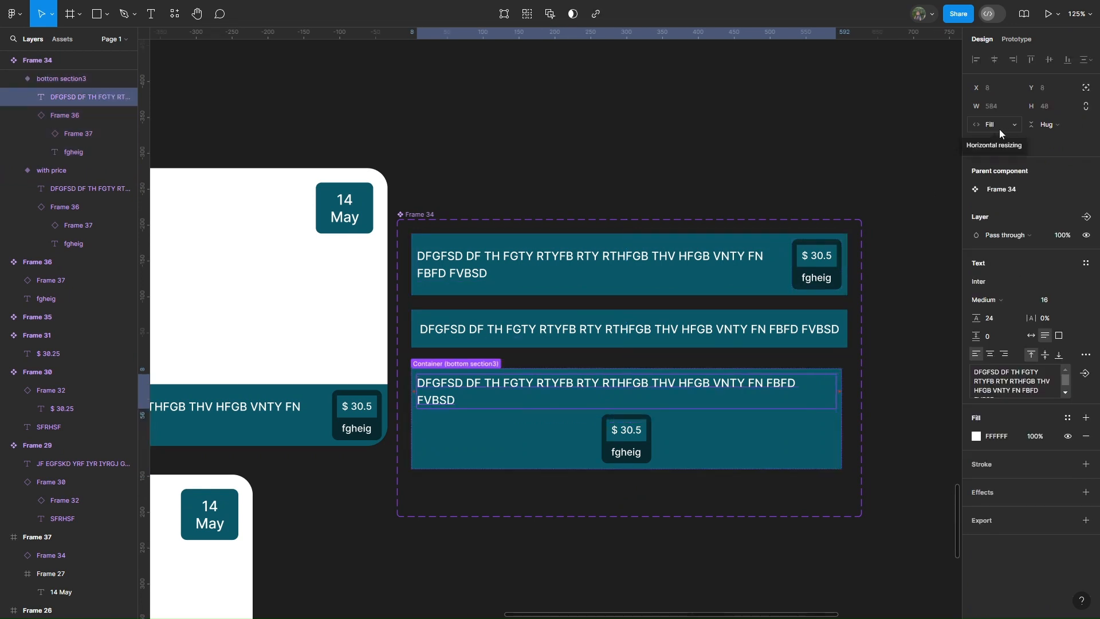
{"action": "left_click", "coordinate": [1043, 125]}
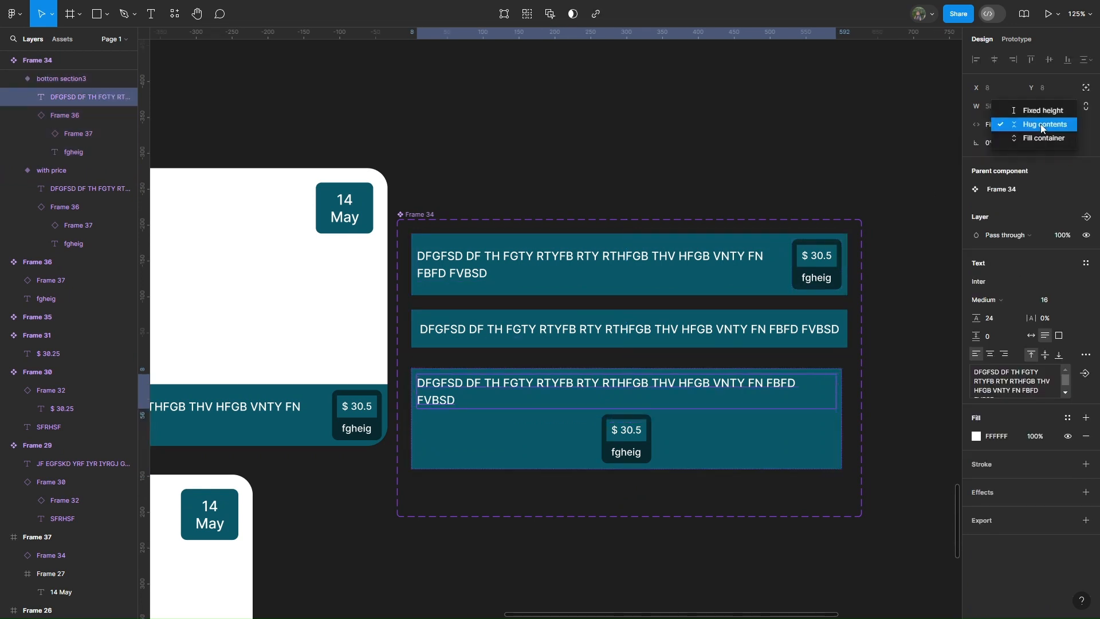
{"action": "left_click", "coordinate": [1041, 123]}
{"action": "double_click", "coordinate": [640, 449]}
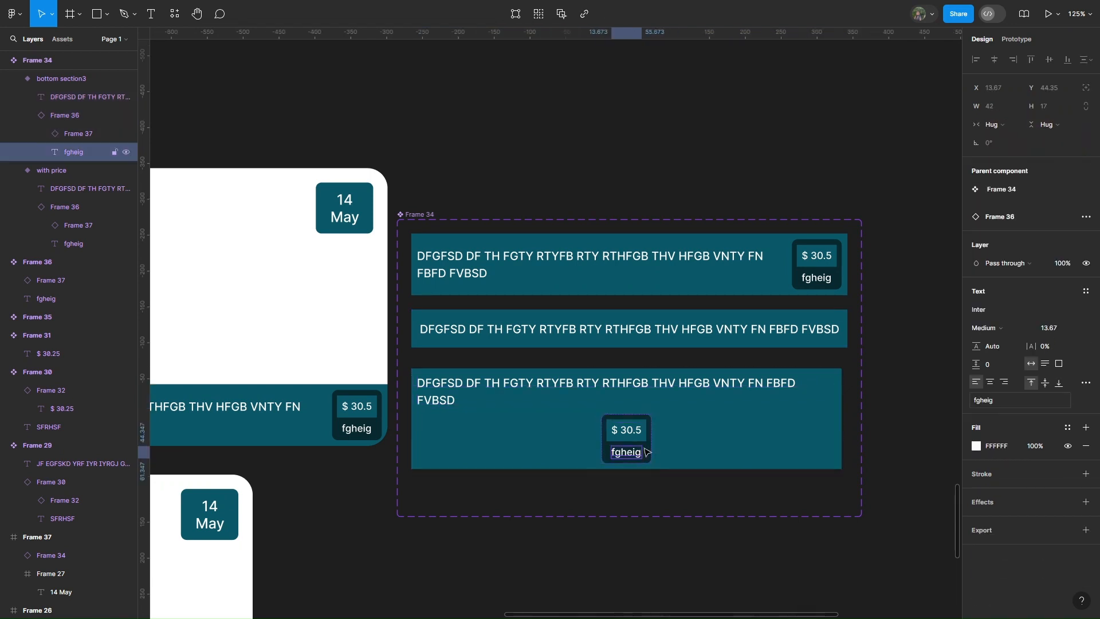
{"action": "left_click", "coordinate": [650, 442]}
{"action": "left_click", "coordinate": [1002, 143]}
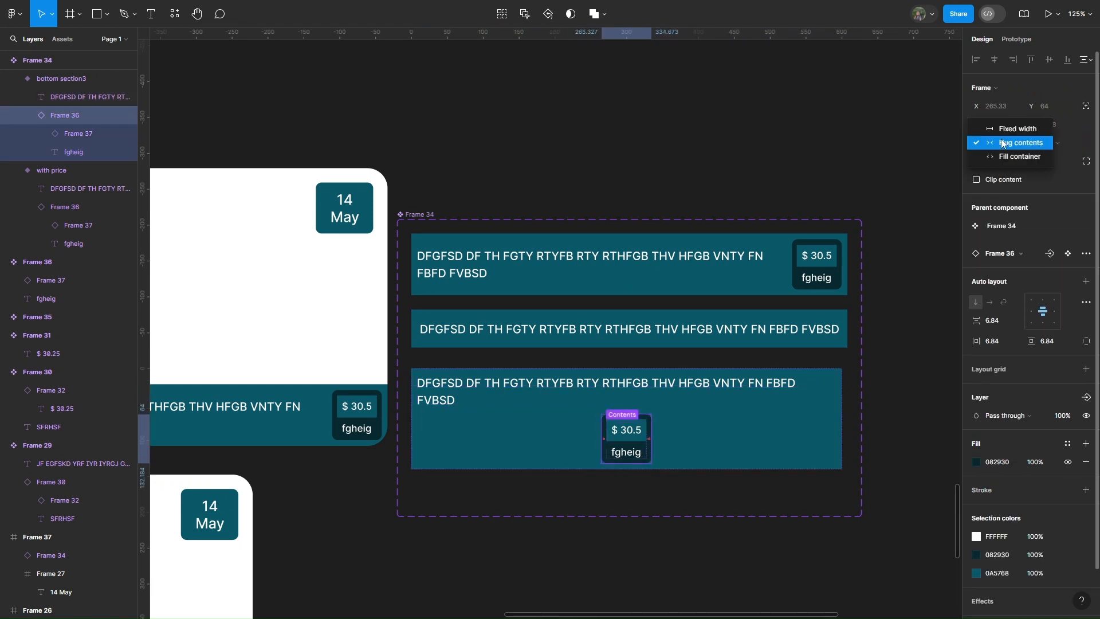
{"action": "left_click", "coordinate": [1011, 130]}
{"action": "left_click", "coordinate": [1035, 143]}
{"action": "left_click", "coordinate": [1035, 144]}
Step: Try narrowing the third caption variant and undo the resize
{"action": "left_click", "coordinate": [757, 427]}
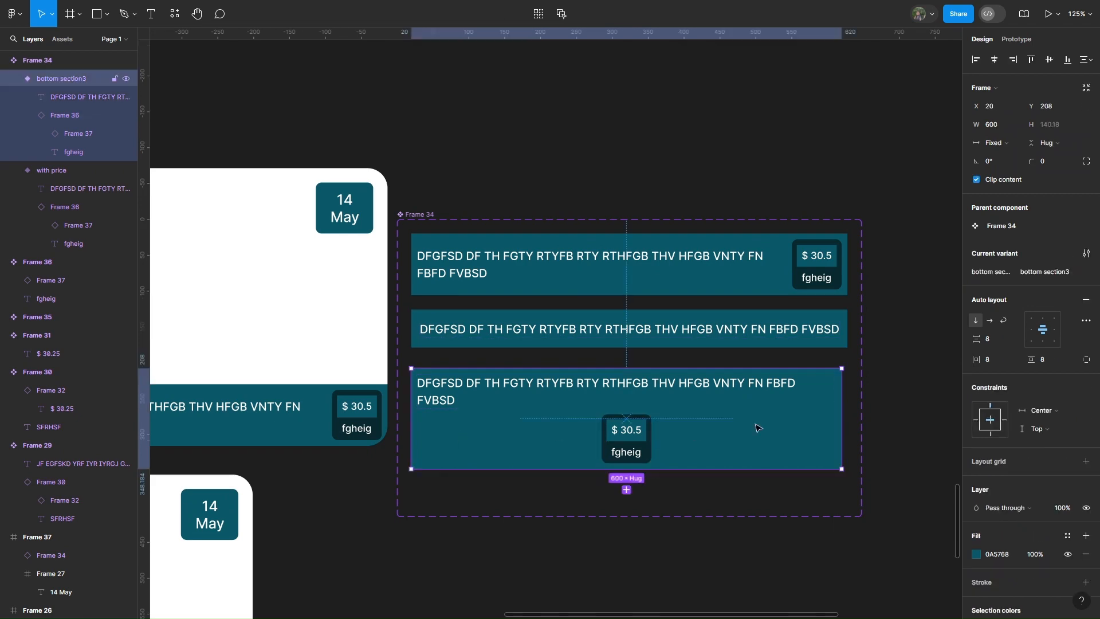
{"action": "left_click_drag", "start_coordinate": [842, 422], "coordinate": [560, 431]}
{"action": "key", "text": "ctrl+z"}
Step: Rename the third value of the "bottom section" variant property to "small area"
{"action": "scroll", "coordinate": [709, 429], "scroll_direction": "right", "scroll_amount": 3}
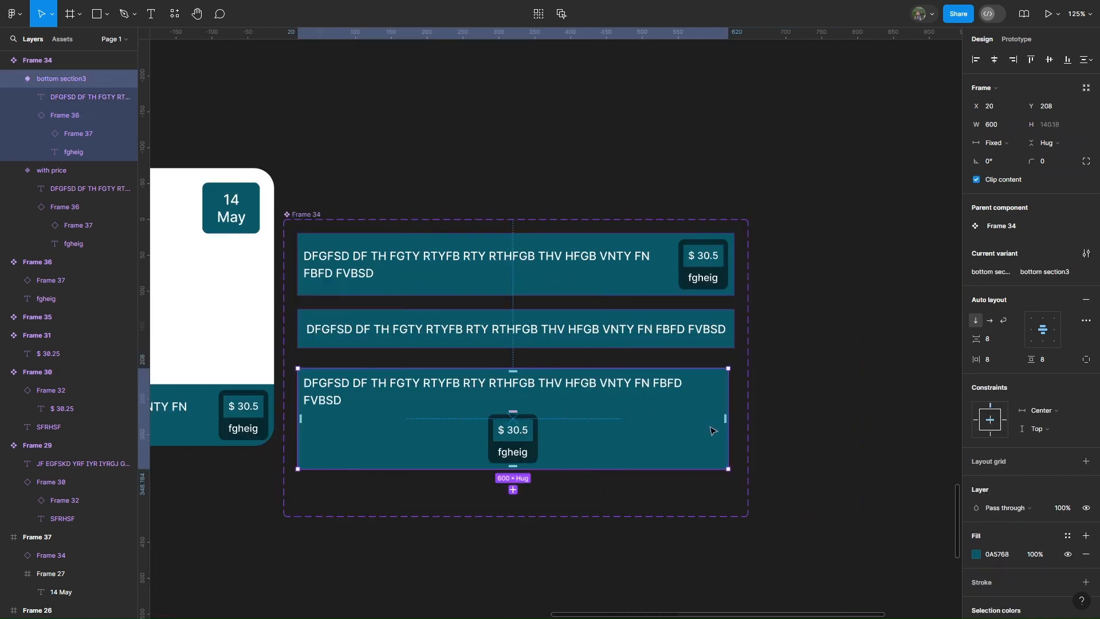
{"action": "scroll", "coordinate": [709, 429], "scroll_direction": "left", "scroll_amount": 2}
{"action": "scroll", "coordinate": [709, 430], "scroll_direction": "down", "scroll_amount": 3}
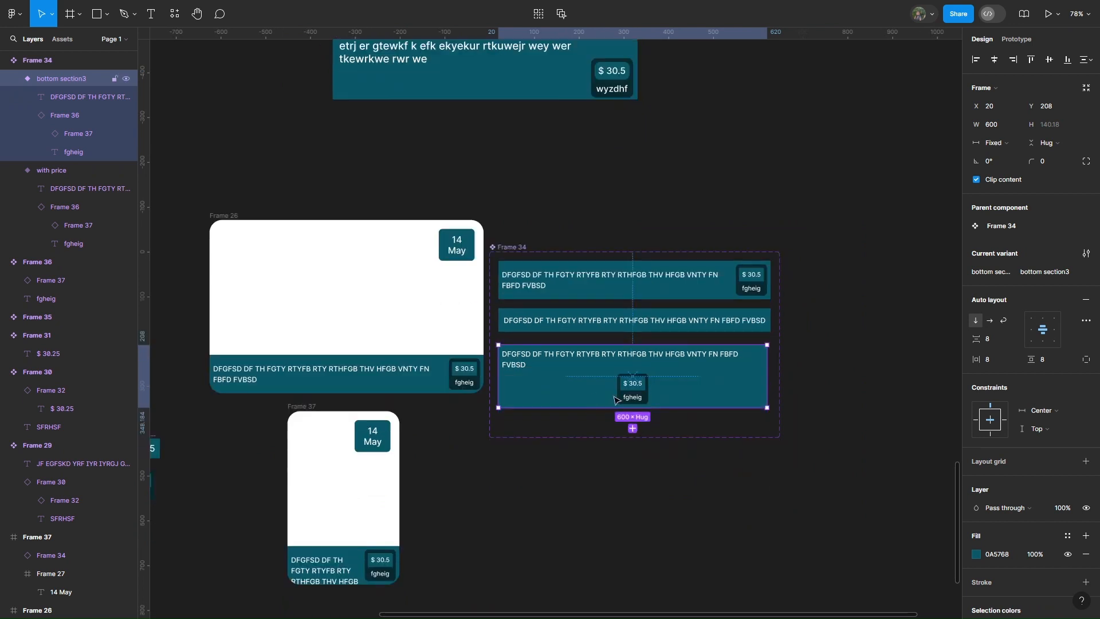
{"action": "scroll", "coordinate": [640, 426], "scroll_direction": "left", "scroll_amount": 3}
{"action": "scroll", "coordinate": [640, 427], "scroll_direction": "down", "scroll_amount": 1}
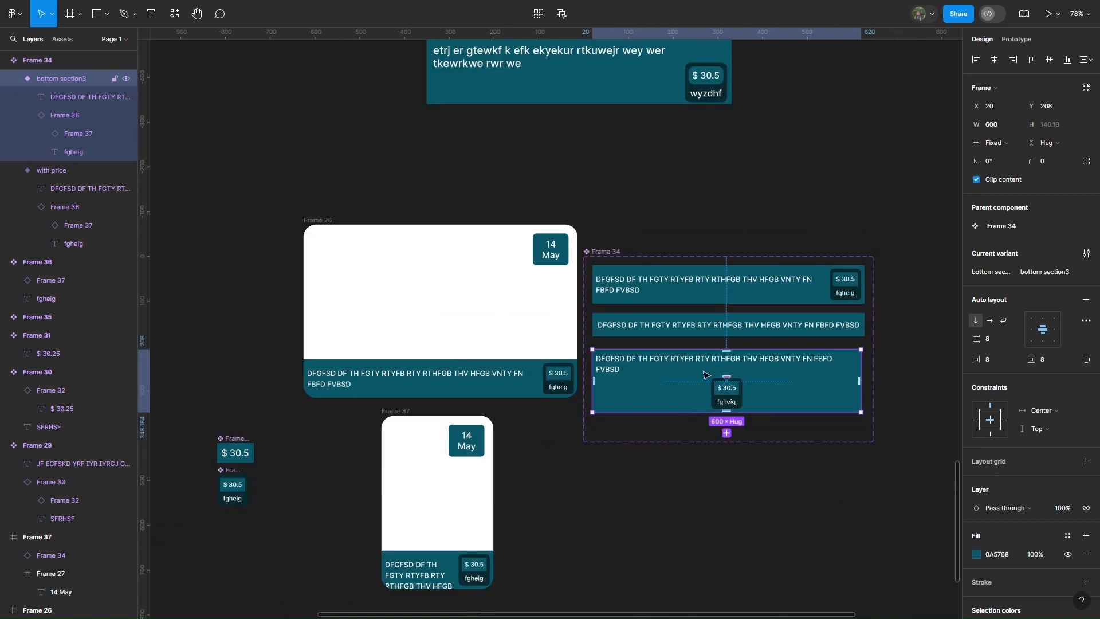
{"action": "left_click", "coordinate": [1085, 254]}
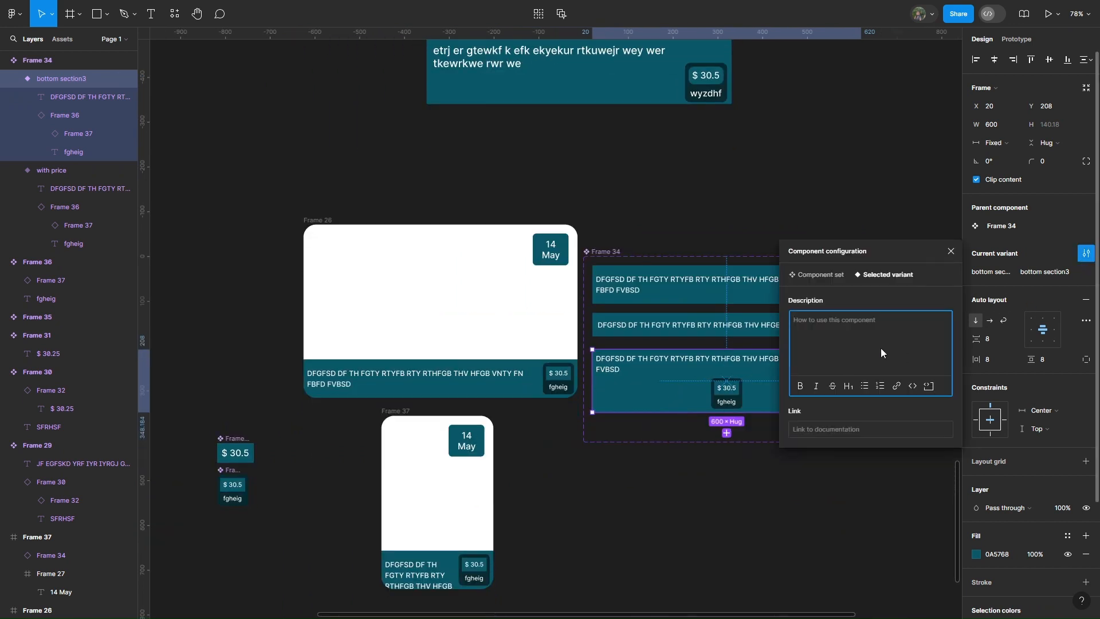
{"action": "left_click", "coordinate": [917, 229]}
{"action": "left_click", "coordinate": [829, 253]}
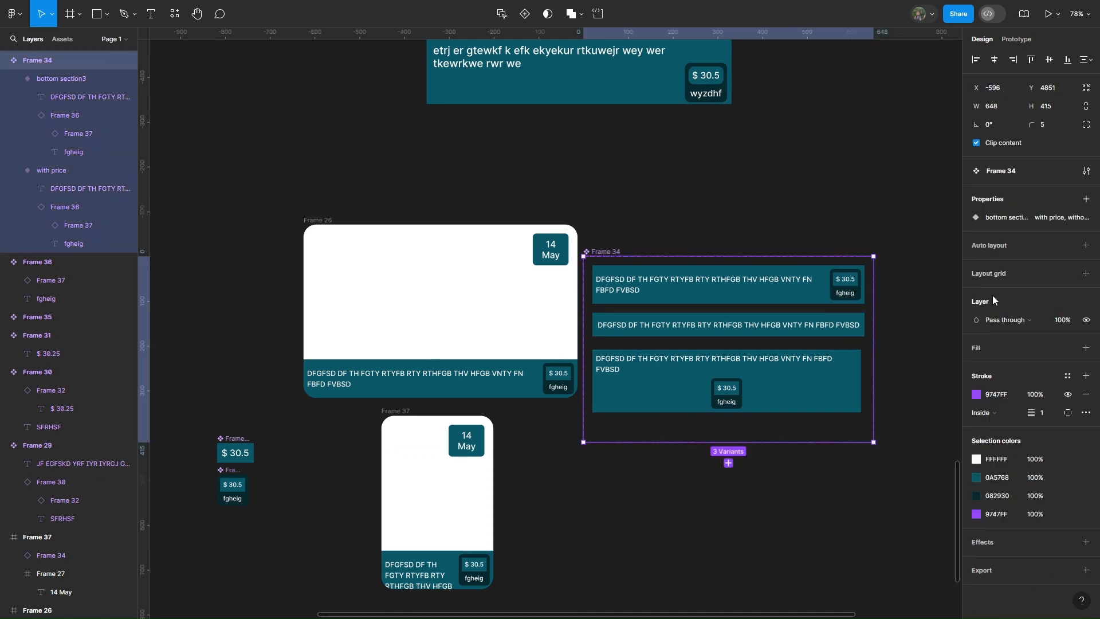
{"action": "left_click", "coordinate": [1068, 218]}
{"action": "double_click", "coordinate": [849, 326]}
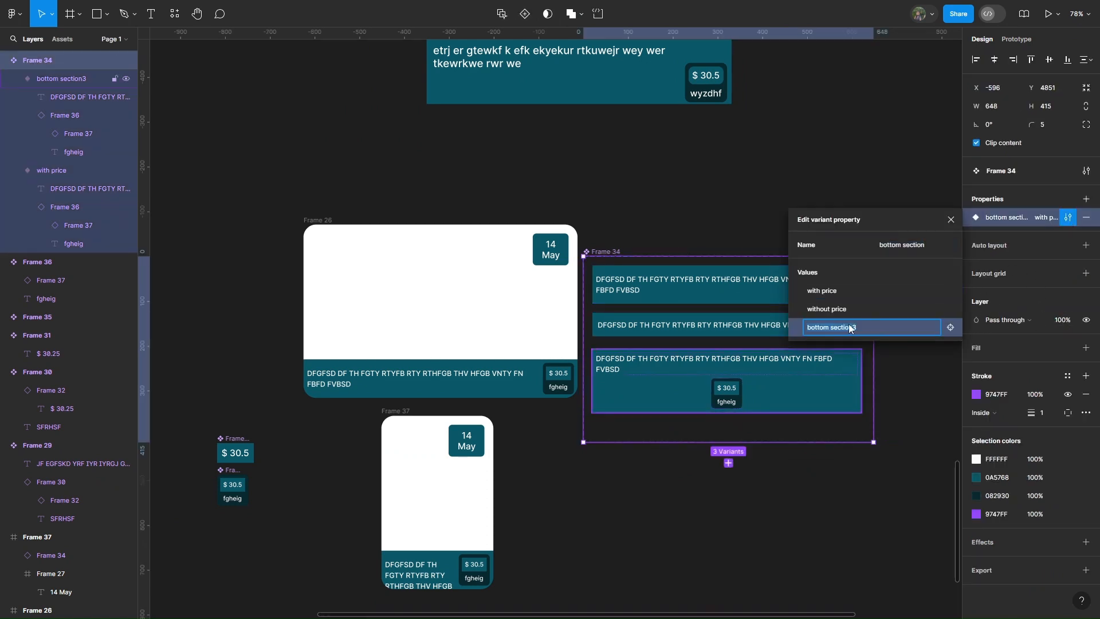
{"action": "type", "text": "small"}
{"action": "type", "text": " araa"}
{"action": "type", "text": "ea"}
{"action": "key", "text": "Return"}
{"action": "left_click", "coordinate": [952, 220]}
Step: Move the price tag component closer to the narrow card and add a second variant to it
{"action": "scroll", "coordinate": [657, 295], "scroll_direction": "down", "scroll_amount": 3}
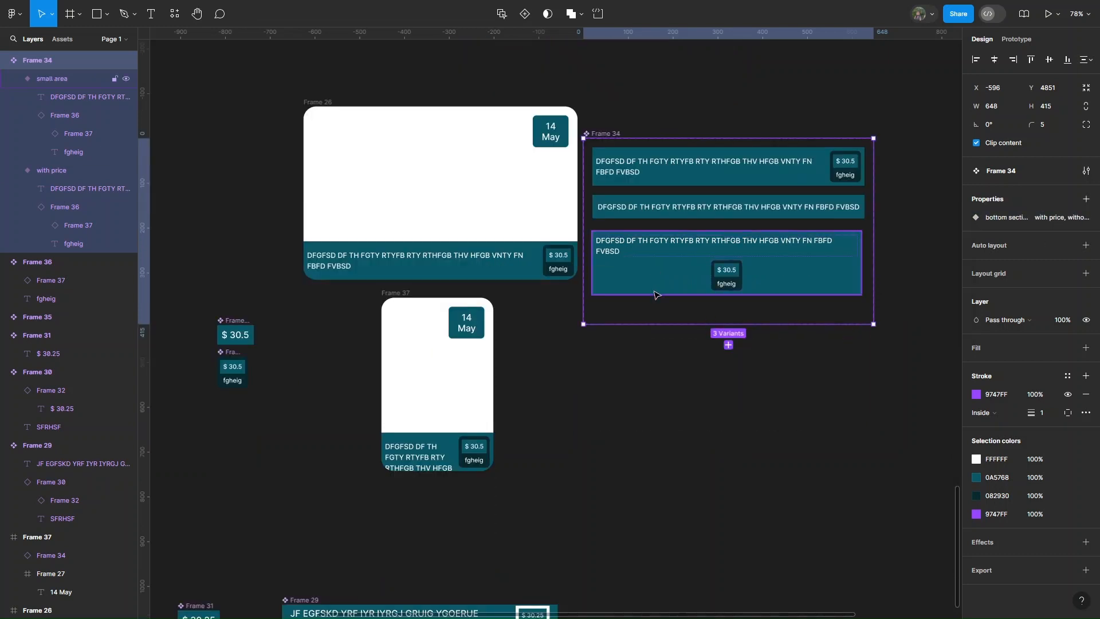
{"action": "scroll", "coordinate": [381, 413], "scroll_direction": "left", "scroll_amount": 3}
{"action": "left_click", "coordinate": [344, 356]}
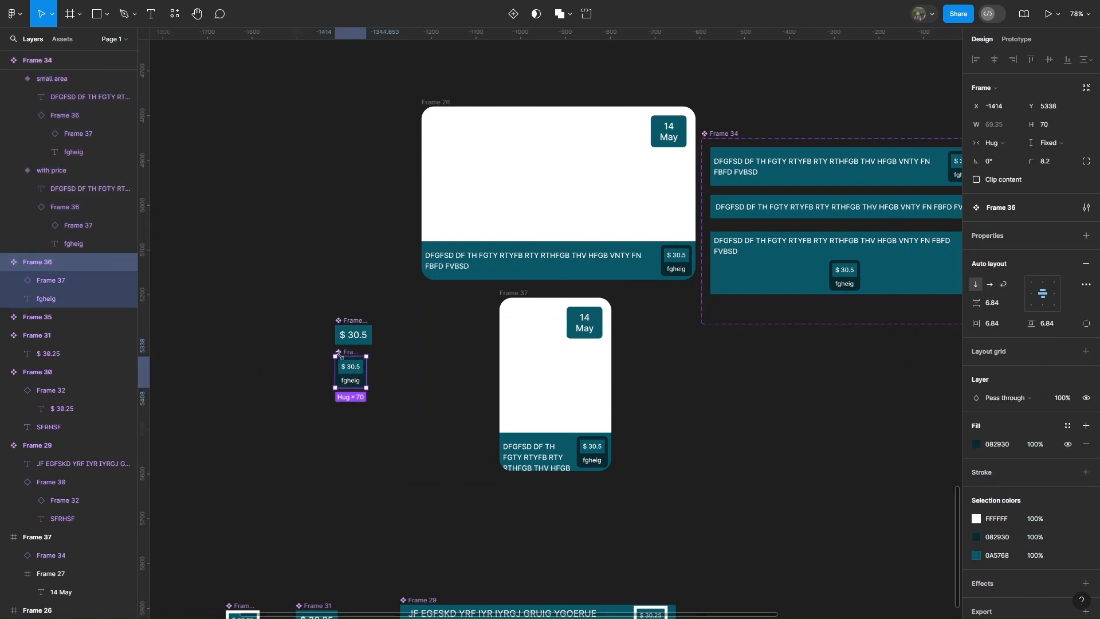
{"action": "left_click_drag", "start_coordinate": [352, 356], "coordinate": [440, 344]}
{"action": "left_click", "coordinate": [514, 14]}
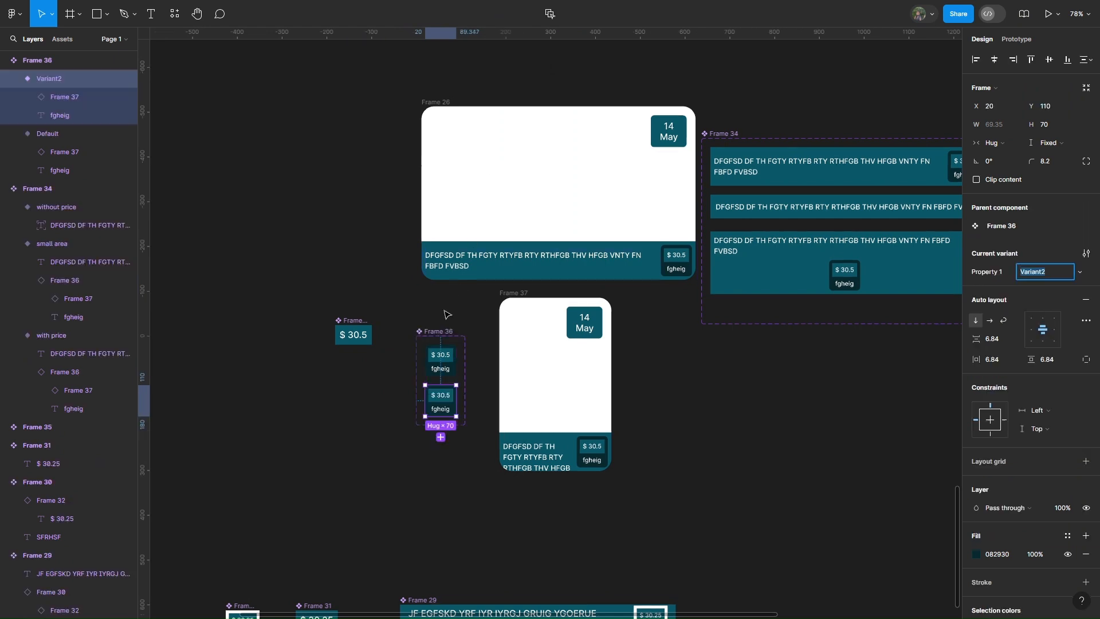
Step: Switch the second price tag variant to a horizontal layout and widen the component set to contain it
{"action": "scroll", "coordinate": [445, 410], "scroll_direction": "up", "scroll_amount": 3}
{"action": "left_click", "coordinate": [990, 320]}
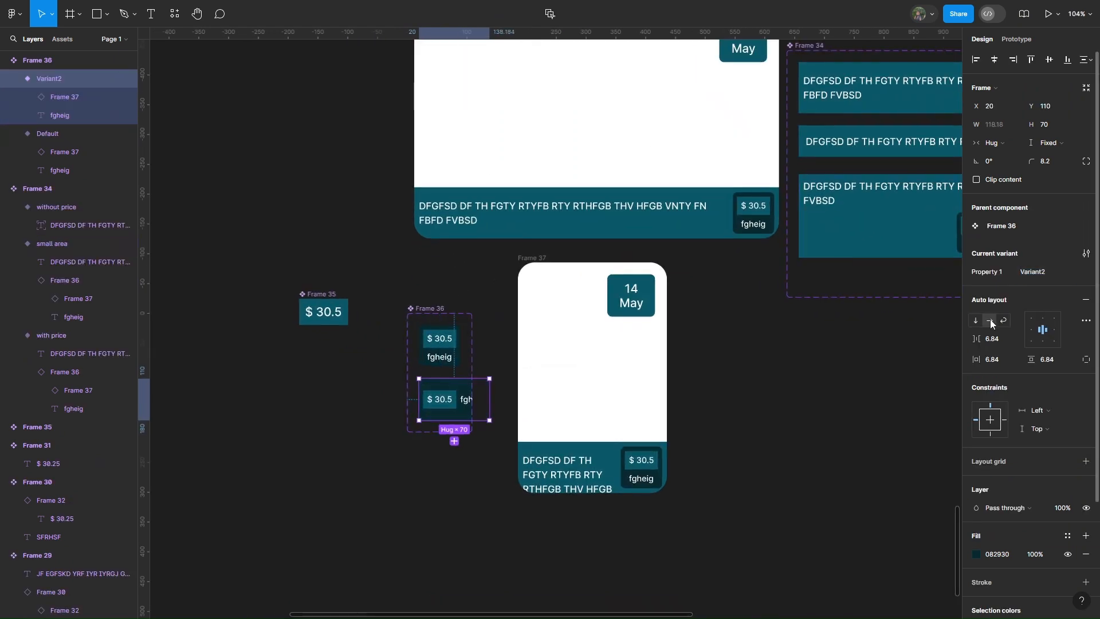
{"action": "left_click", "coordinate": [423, 310]}
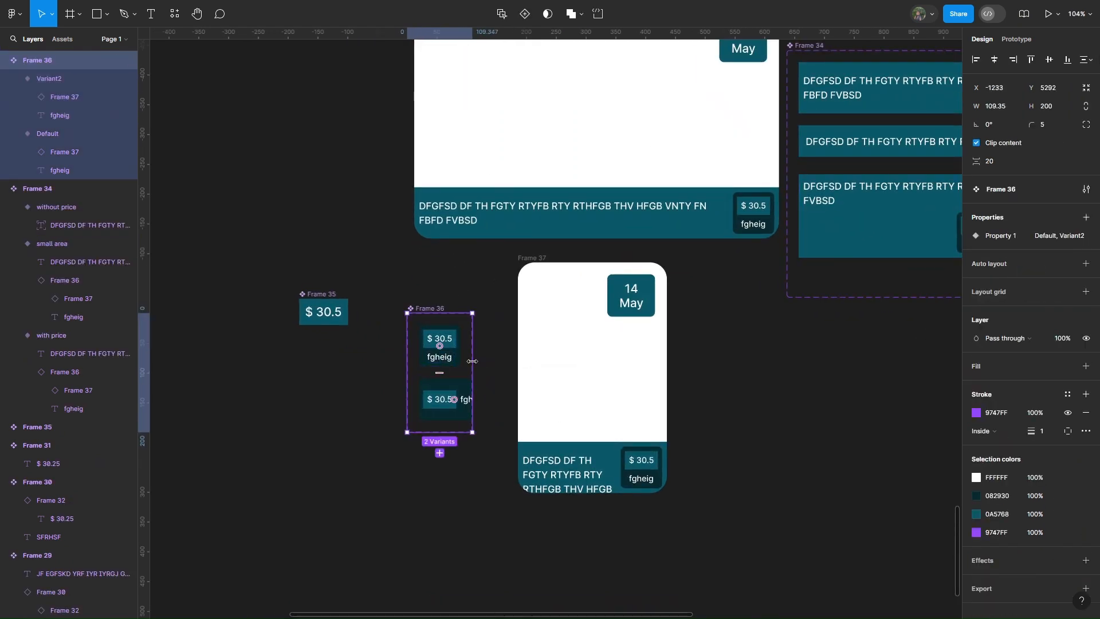
{"action": "left_click_drag", "start_coordinate": [475, 364], "coordinate": [505, 366]}
Step: Reduce the horizontal price tag variant's padding to 4 on all sides and its height to 44 px
{"action": "left_click", "coordinate": [459, 383]}
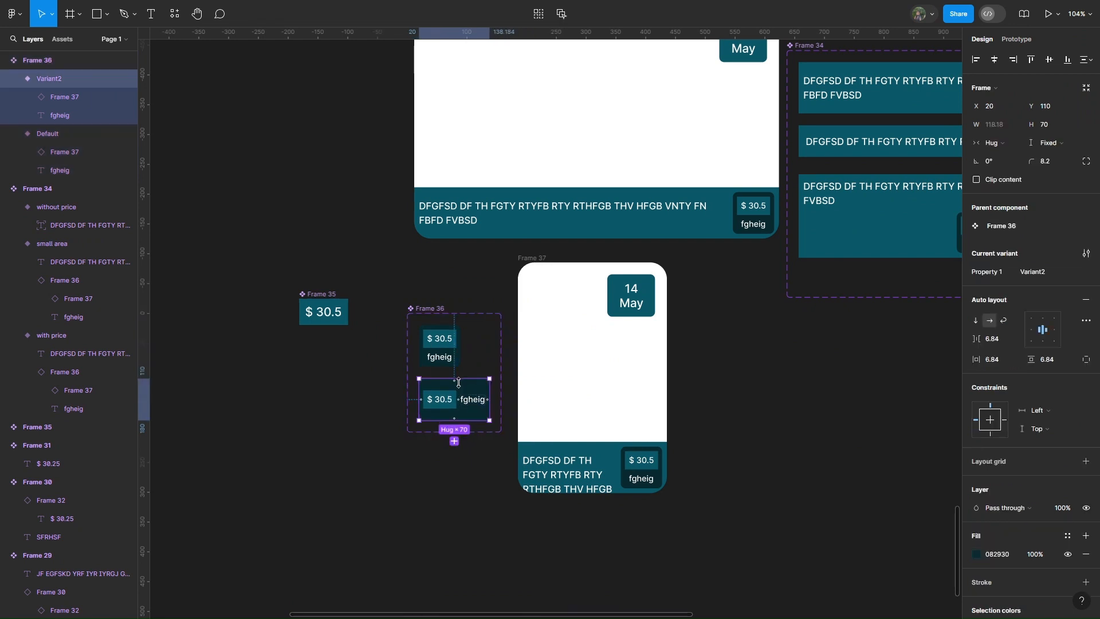
{"action": "left_click", "coordinate": [1001, 343]}
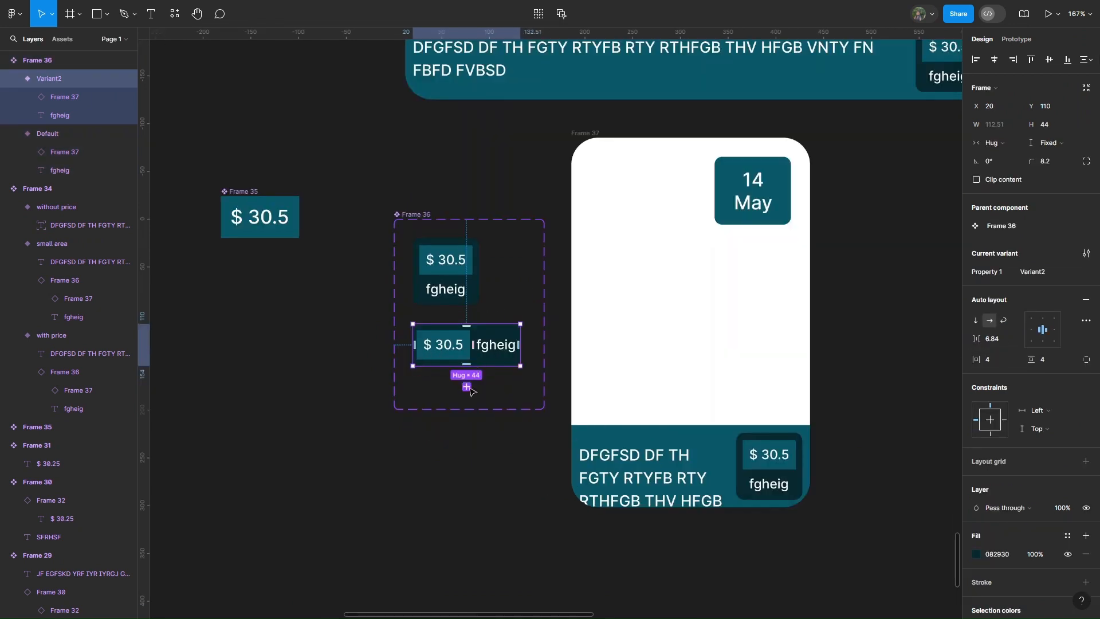
{"action": "left_click", "coordinate": [439, 437]}
Step: Examine which variant the price tag uses in the "with price" and "small area" caption bars
{"action": "scroll", "coordinate": [482, 369], "scroll_direction": "up", "scroll_amount": 1}
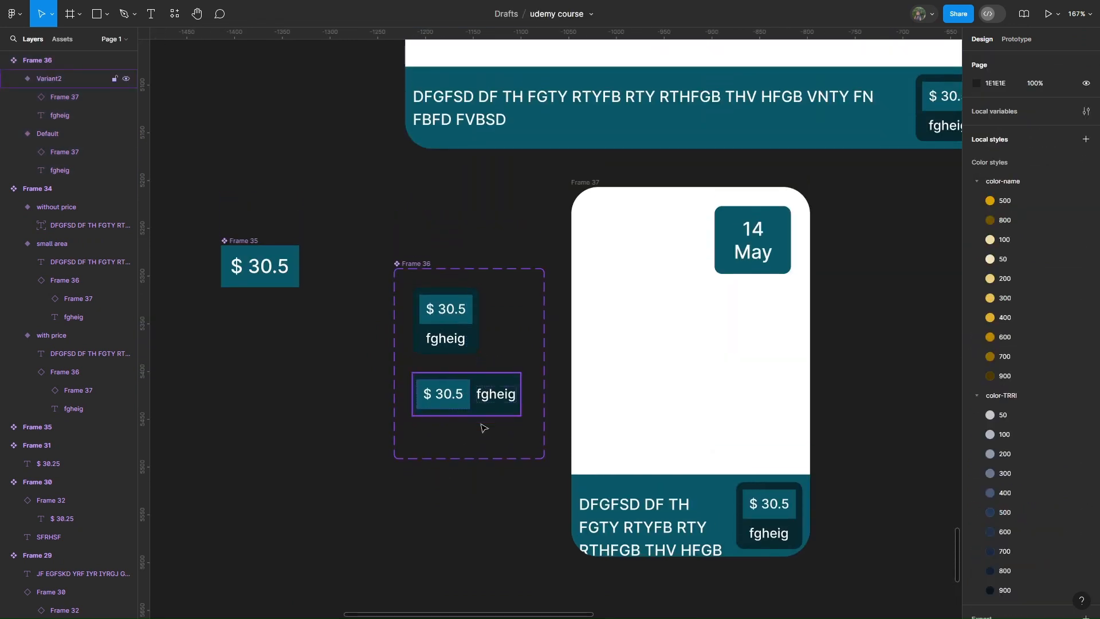
{"action": "scroll", "coordinate": [483, 428], "scroll_direction": "down", "scroll_amount": 5}
{"action": "left_click", "coordinate": [452, 447]}
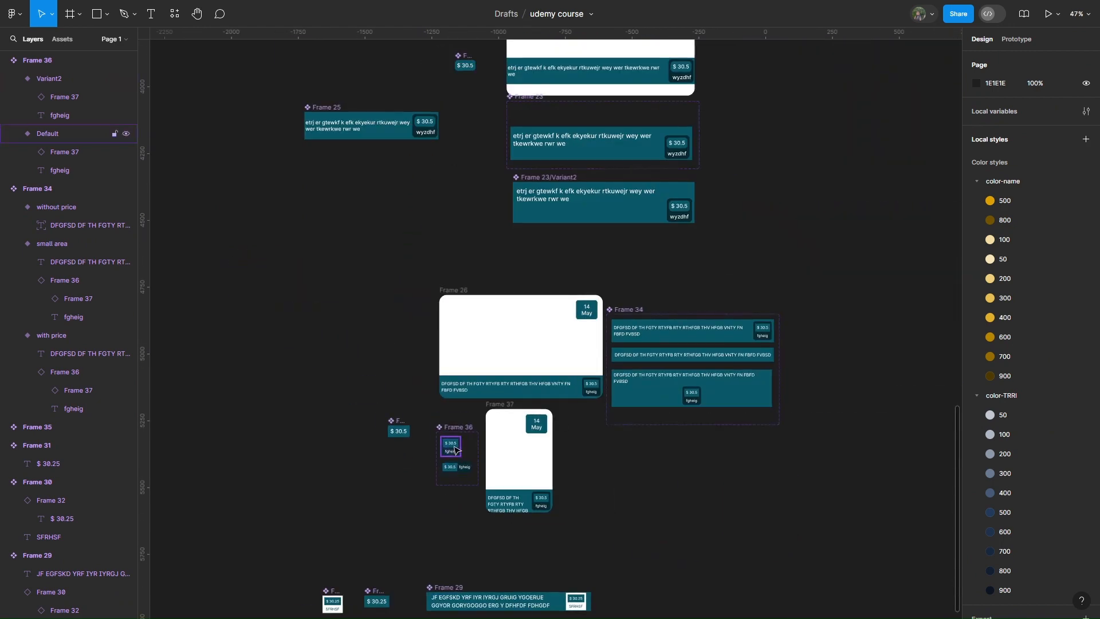
{"action": "right_click", "coordinate": [454, 450]}
{"action": "left_click", "coordinate": [765, 337]}
{"action": "scroll", "coordinate": [766, 337], "scroll_direction": "up", "scroll_amount": 3}
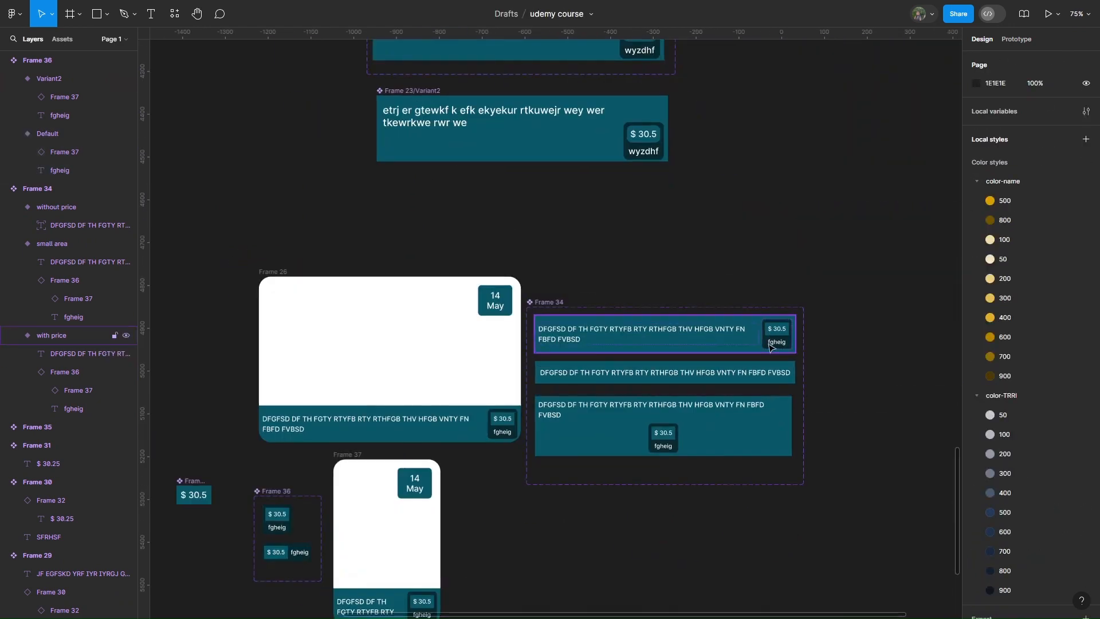
{"action": "left_click", "coordinate": [770, 347]}
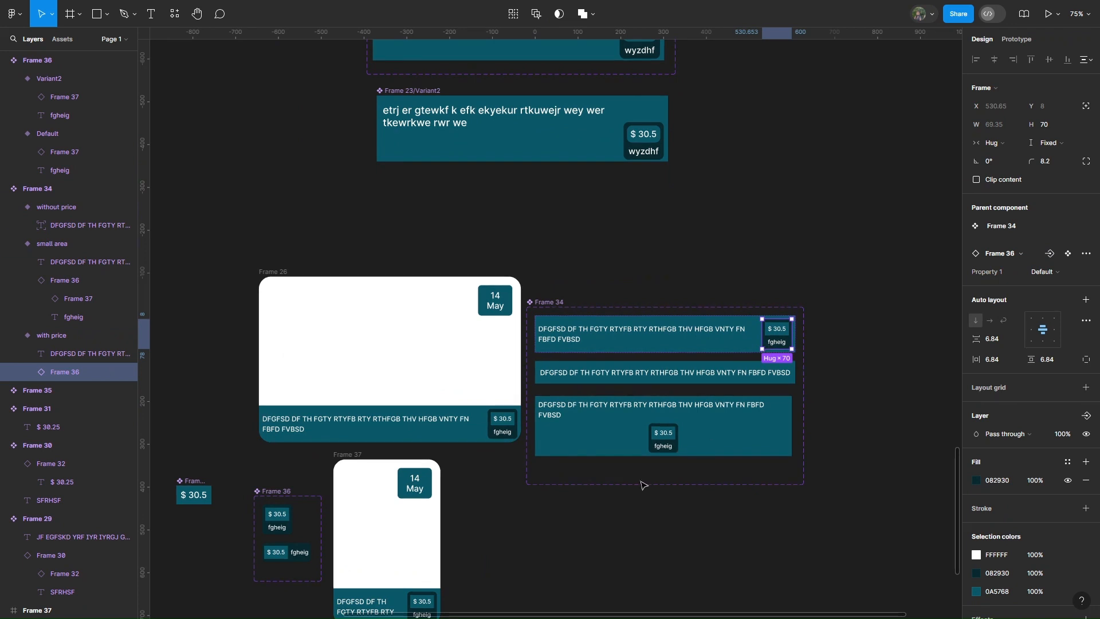
{"action": "left_click", "coordinate": [651, 440]}
{"action": "double_click", "coordinate": [650, 440]}
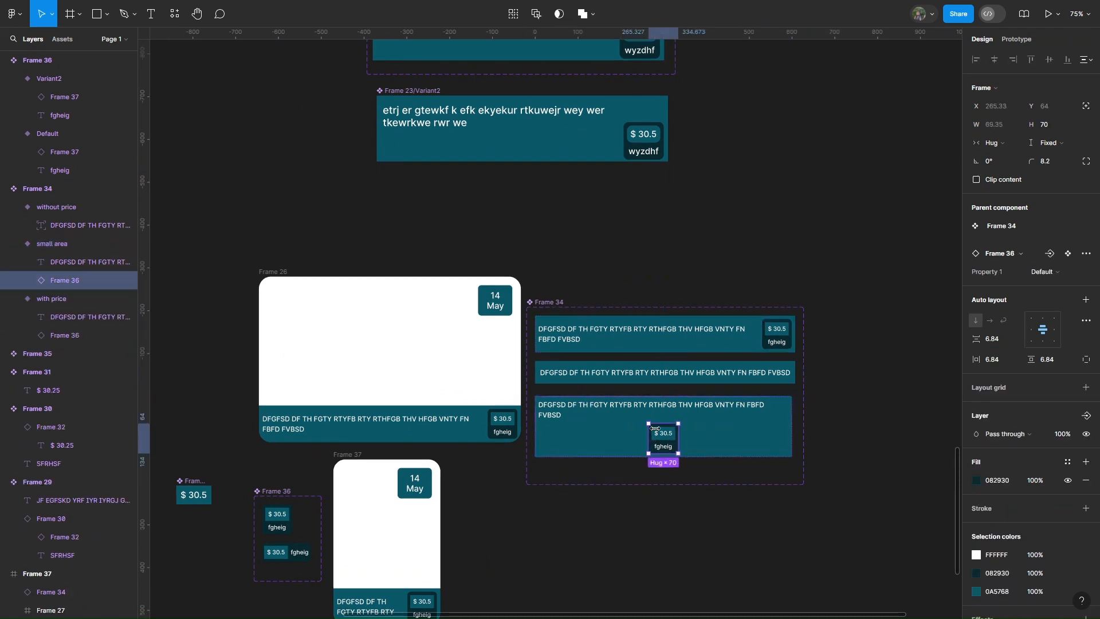
{"action": "scroll", "coordinate": [631, 325], "scroll_direction": "down", "scroll_amount": 1}
{"action": "scroll", "coordinate": [624, 315], "scroll_direction": "down", "scroll_amount": 2}
Step: Narrow the original wide card to 592 px and switch its caption bar to the "without price" variant
{"action": "left_click", "coordinate": [362, 229]}
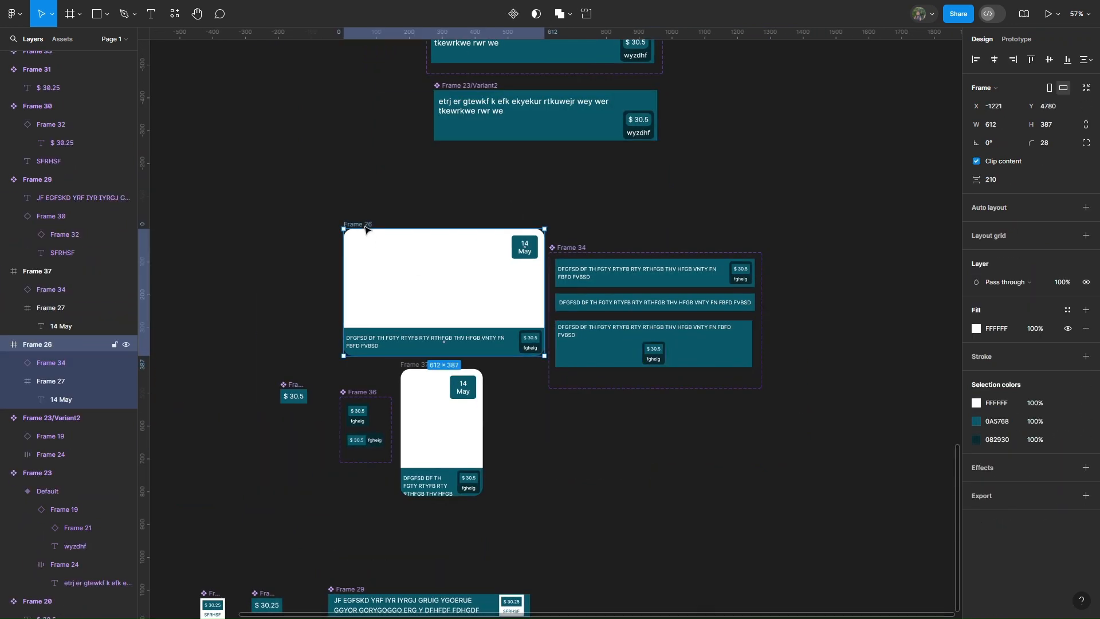
{"action": "mouse_move", "coordinate": [541, 284]}
{"action": "left_mouse_down"}
{"action": "mouse_move", "coordinate": [486, 294]}
{"action": "mouse_move", "coordinate": [538, 295]}
{"action": "left_mouse_up"}
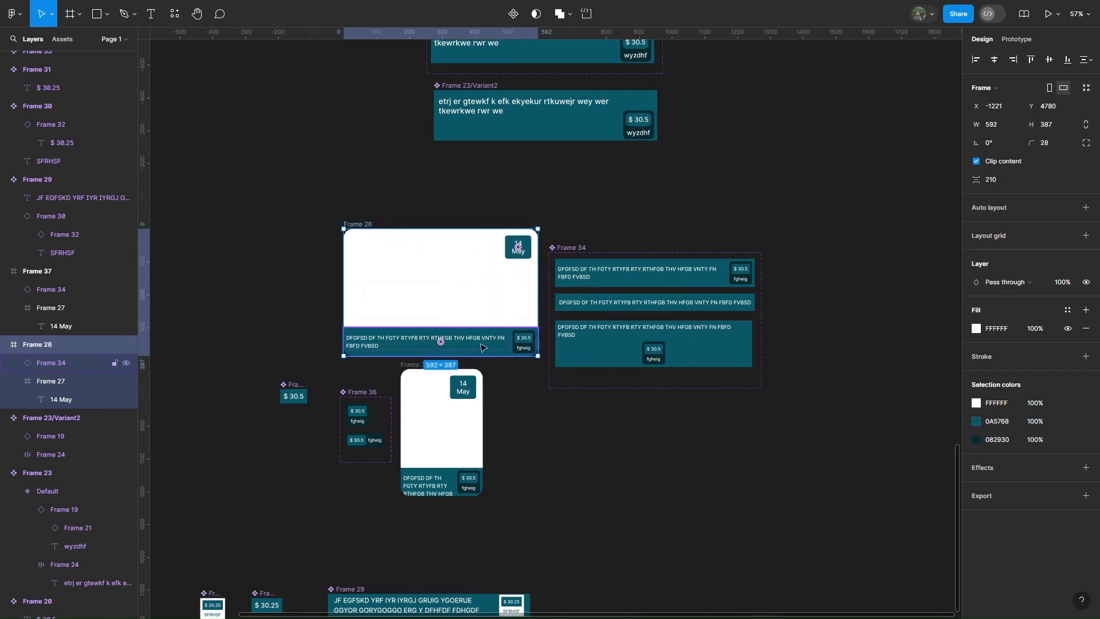
{"action": "left_click", "coordinate": [441, 341]}
{"action": "left_click", "coordinate": [1050, 227]}
{"action": "left_click", "coordinate": [1050, 235]}
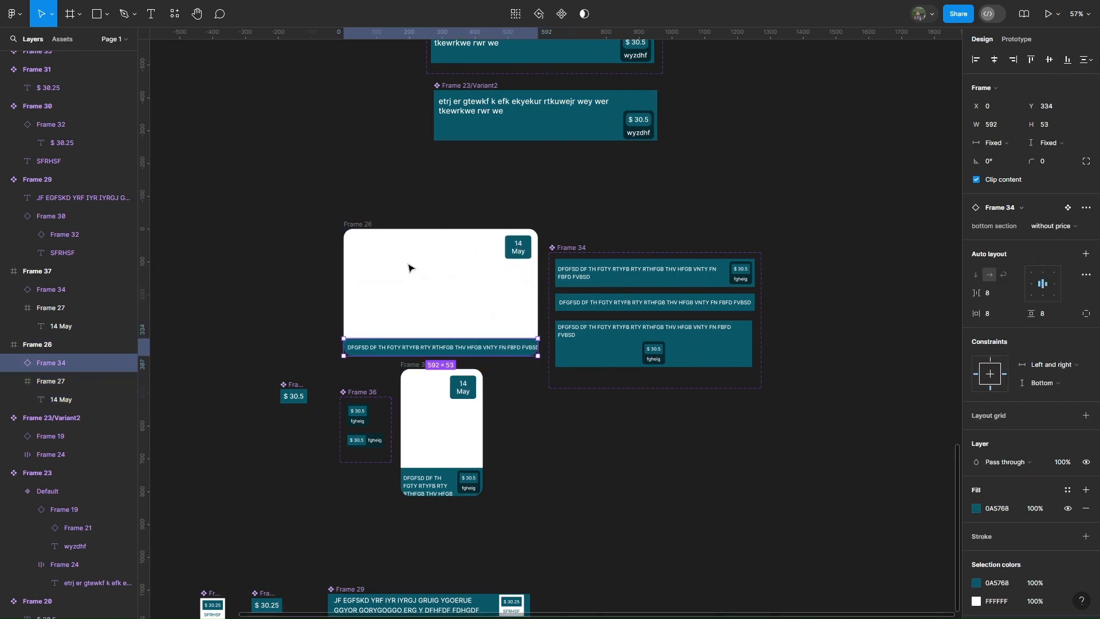
{"action": "left_click", "coordinate": [369, 227]}
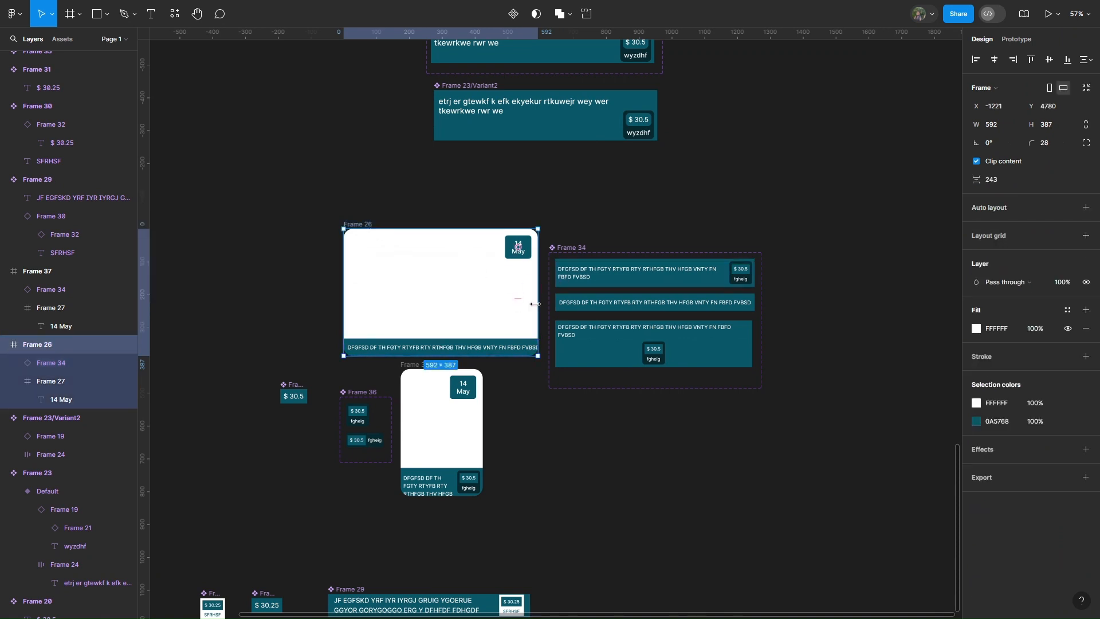
Step: Widen the original wide card to 699 px
{"action": "left_click_drag", "start_coordinate": [538, 305], "coordinate": [573, 310]}
{"action": "left_click_drag", "start_coordinate": [577, 310], "coordinate": [531, 313]}
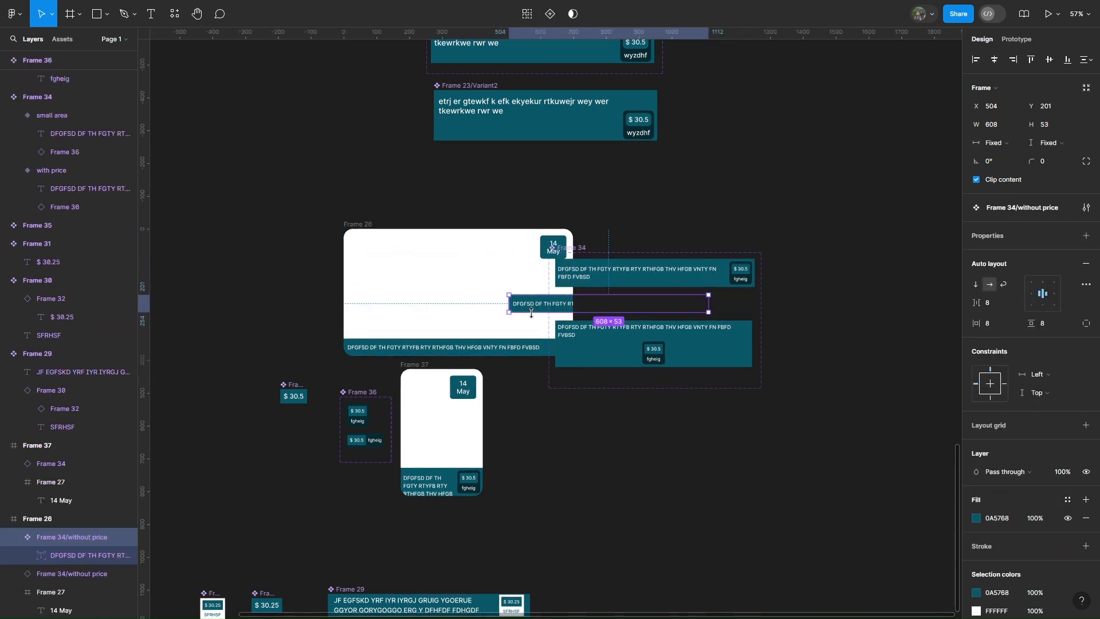
{"action": "key", "text": "ctrl+z"}
{"action": "left_click", "coordinate": [503, 185]}
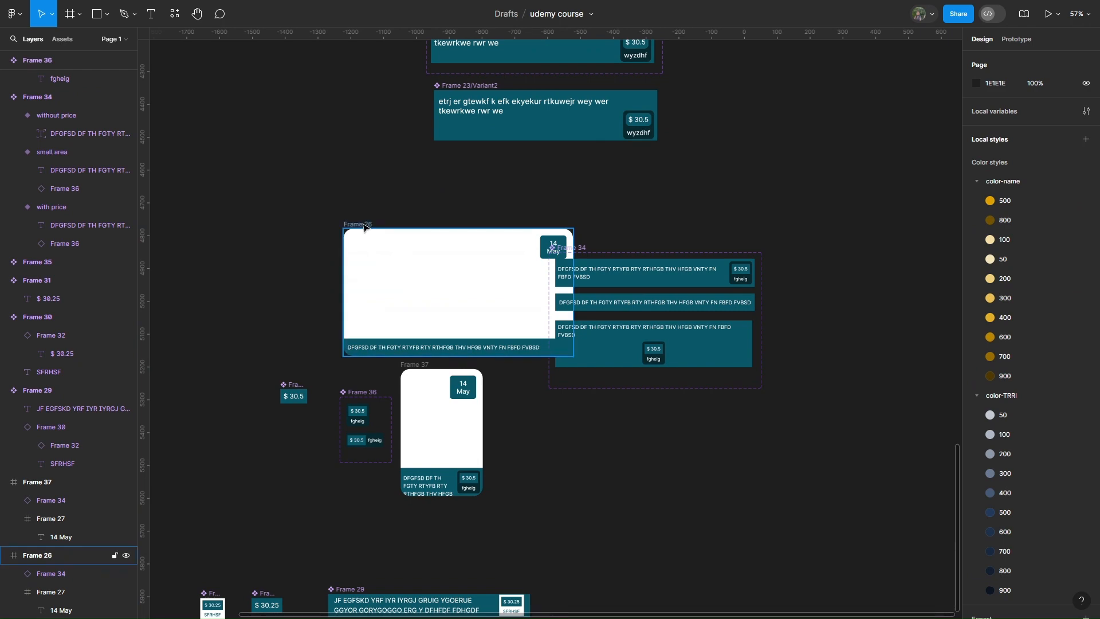
Step: Move the widened card to the clear area directly below the caption bar component set
{"action": "double_click", "coordinate": [365, 227]}
{"action": "left_click", "coordinate": [410, 223]}
{"action": "left_click_drag", "start_coordinate": [364, 227], "coordinate": [562, 411]}
{"action": "scroll", "coordinate": [581, 422], "scroll_direction": "down", "scroll_amount": 2}
{"action": "scroll", "coordinate": [589, 444], "scroll_direction": "up", "scroll_amount": 1}
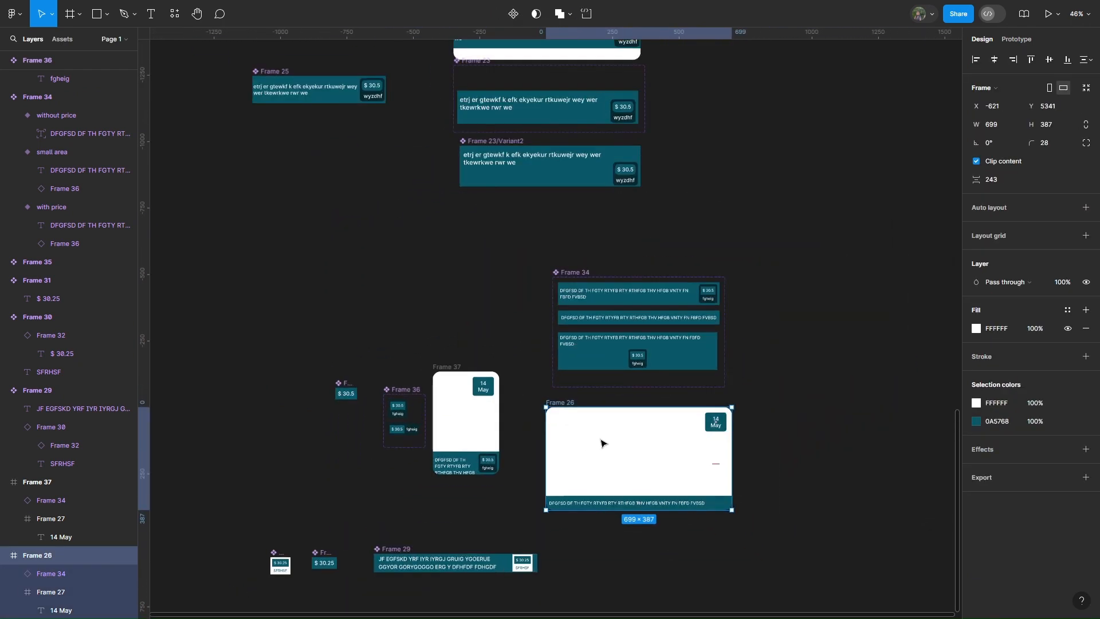
Step: Switch the wide card's caption bar to the "small area" variant
{"action": "left_click", "coordinate": [584, 509]}
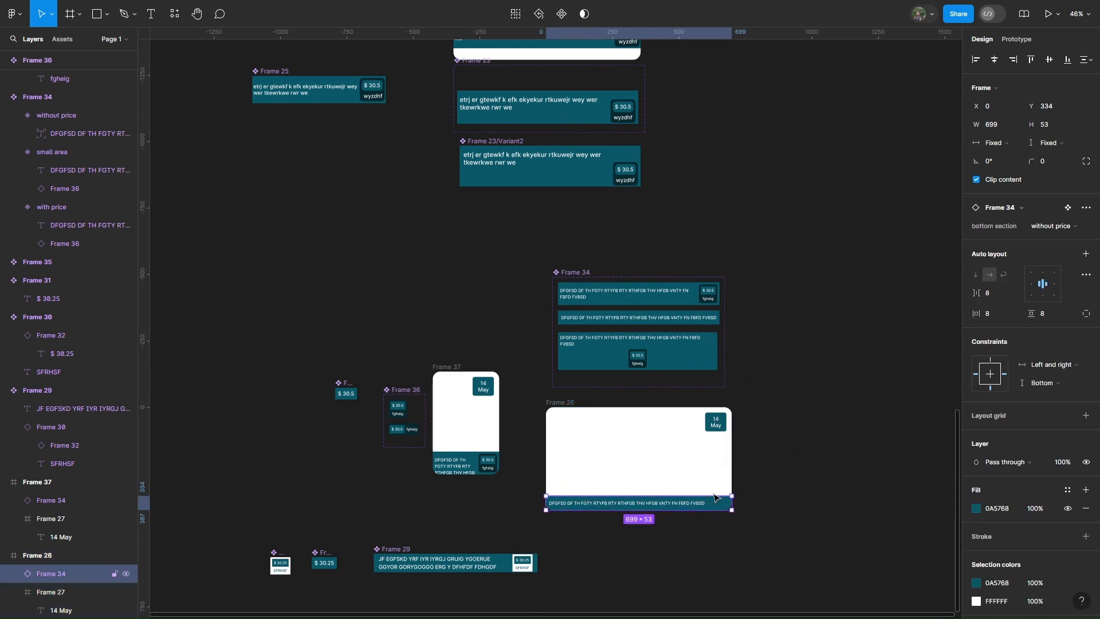
{"action": "left_click", "coordinate": [1047, 229]}
{"action": "scroll", "coordinate": [562, 496], "scroll_direction": "up", "scroll_amount": 5}
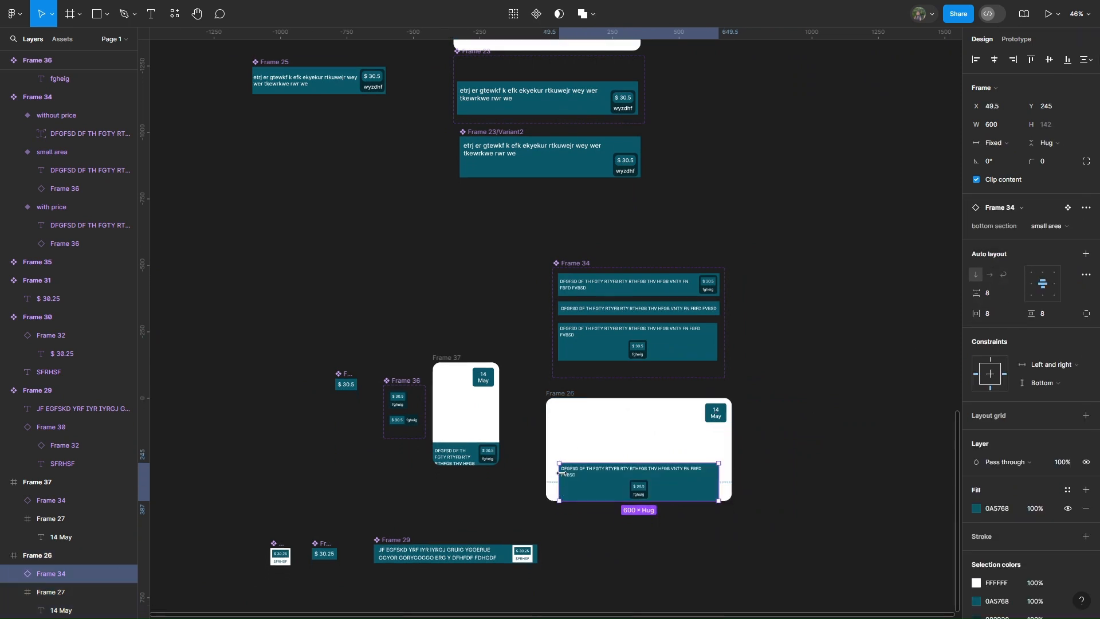
Step: Try a Center horizontal constraint on the card's caption bar, and undo the change
{"action": "left_click", "coordinate": [1058, 365]}
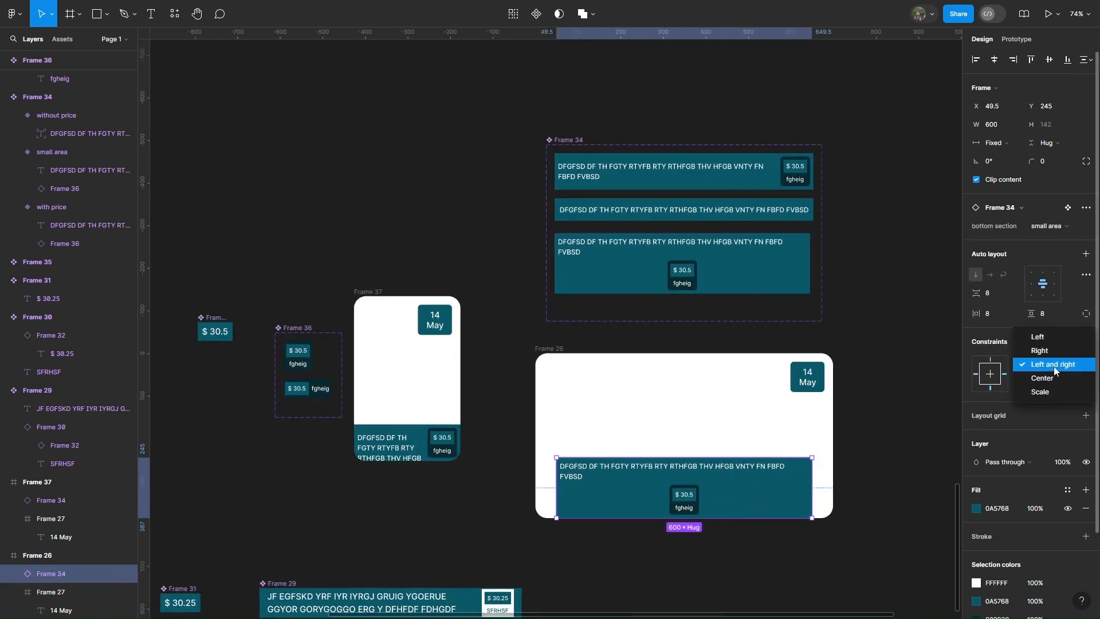
{"action": "left_click", "coordinate": [1042, 379]}
{"action": "double_click", "coordinate": [812, 487]}
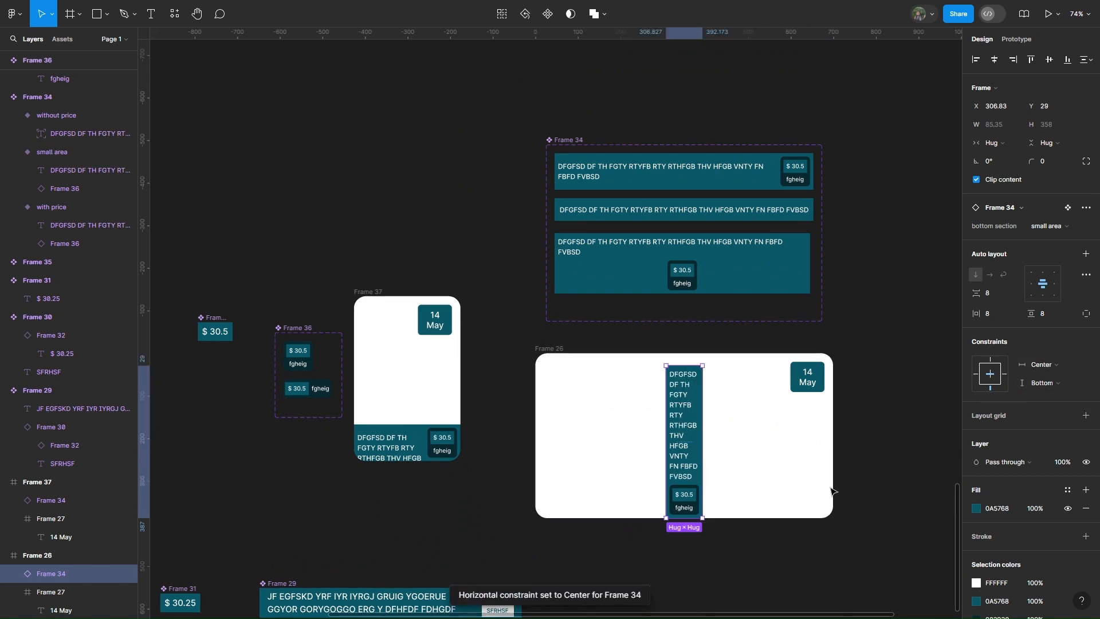
{"action": "key", "text": "ctrl+z"}
{"action": "key", "text": "ctrl+z"}
Step: Stretch the "small area" caption bar on both sides to span the card's full 699 px width
{"action": "left_click_drag", "start_coordinate": [814, 490], "coordinate": [827, 490]}
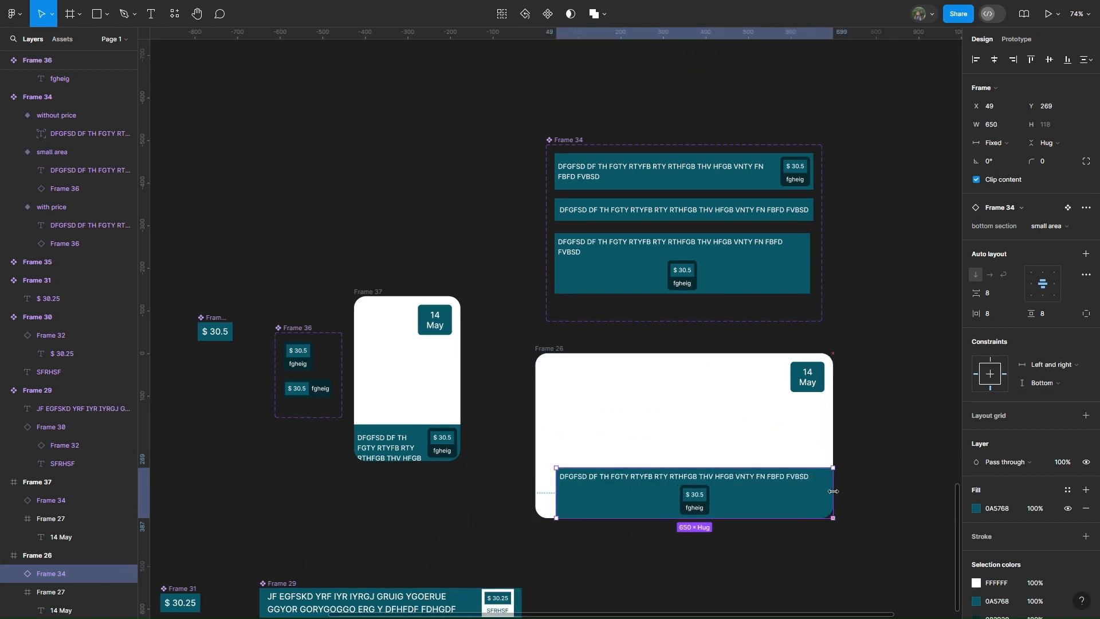
{"action": "double_click", "coordinate": [553, 499]}
{"action": "left_click", "coordinate": [545, 502]}
{"action": "key", "text": "ctrl+z"}
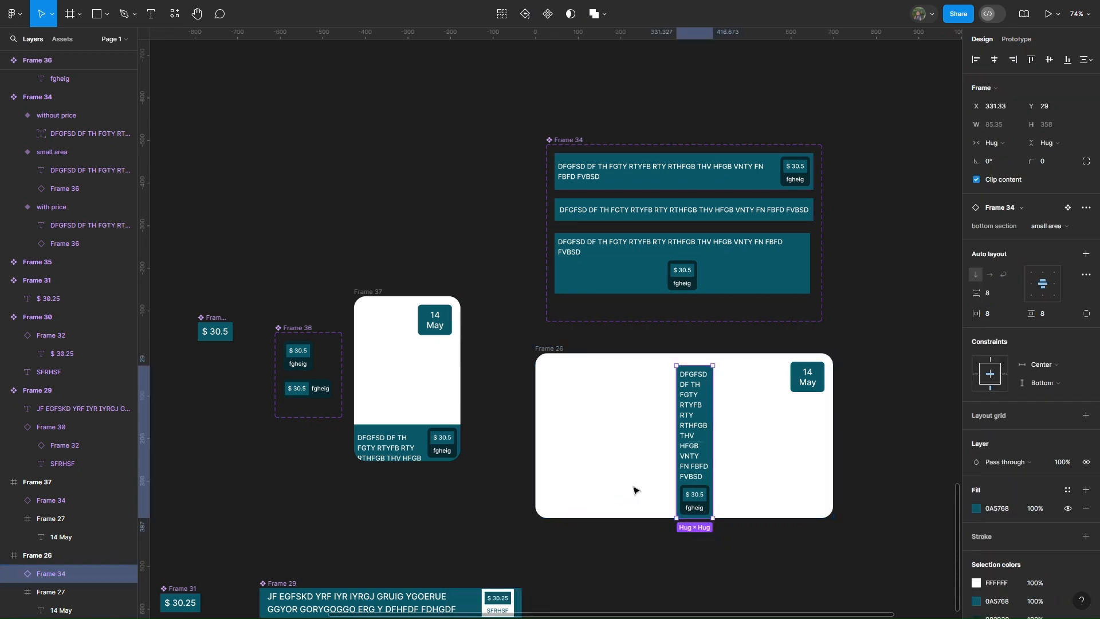
{"action": "key", "text": "ctrl+z"}
{"action": "left_click_drag", "start_coordinate": [555, 497], "coordinate": [535, 498]}
Step: Narrow the card with the "small area" caption bar to 295 px
{"action": "left_click", "coordinate": [722, 416]}
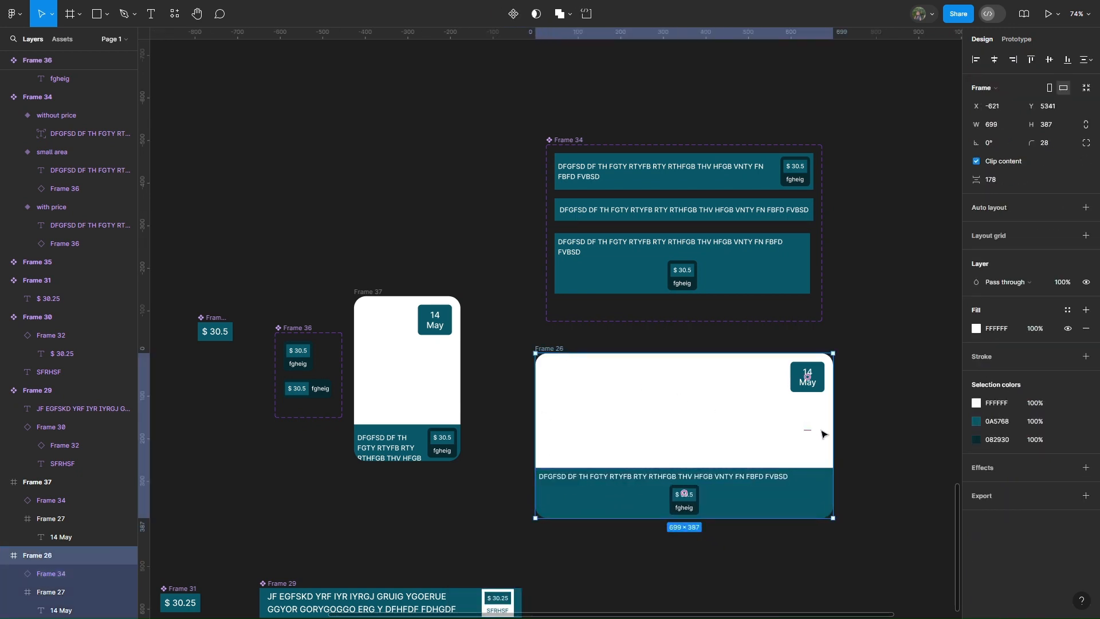
{"action": "left_click", "coordinate": [897, 374]}
{"action": "left_click", "coordinate": [552, 359]}
{"action": "left_click_drag", "start_coordinate": [837, 429], "coordinate": [661, 453]}
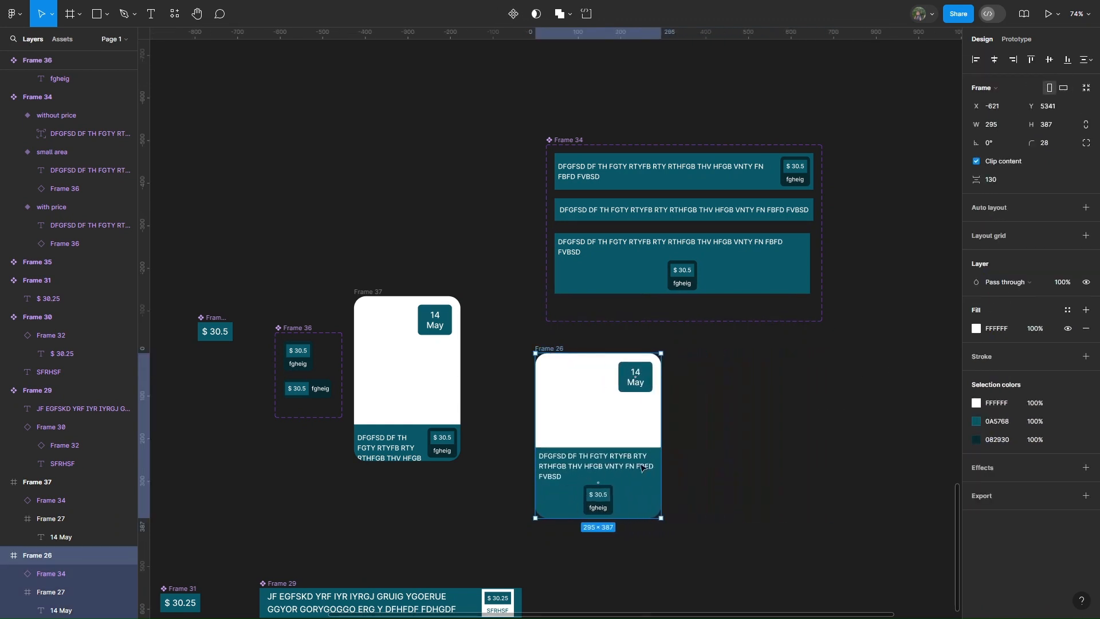
Step: Switch the price tag nested in the narrowed card's caption bar to the horizontal Variant2
{"action": "double_click", "coordinate": [601, 496]}
{"action": "double_click", "coordinate": [601, 496]}
{"action": "left_click", "coordinate": [1051, 213]}
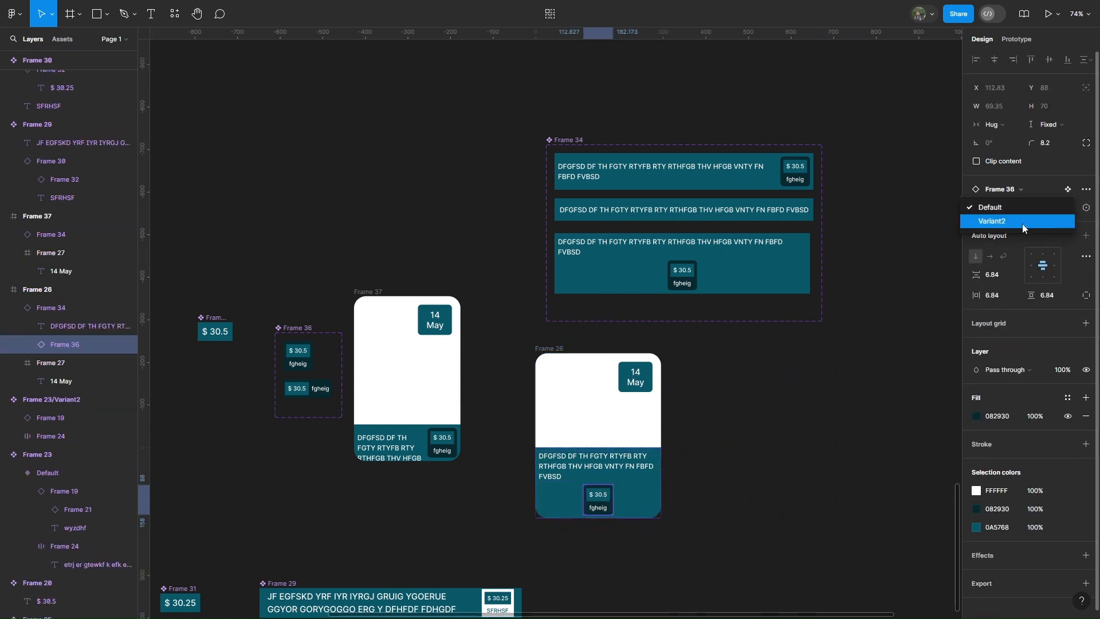
{"action": "left_click", "coordinate": [1022, 224]}
Step: Widen the card with the horizontal price tag to 454 px
{"action": "left_click", "coordinate": [554, 357]}
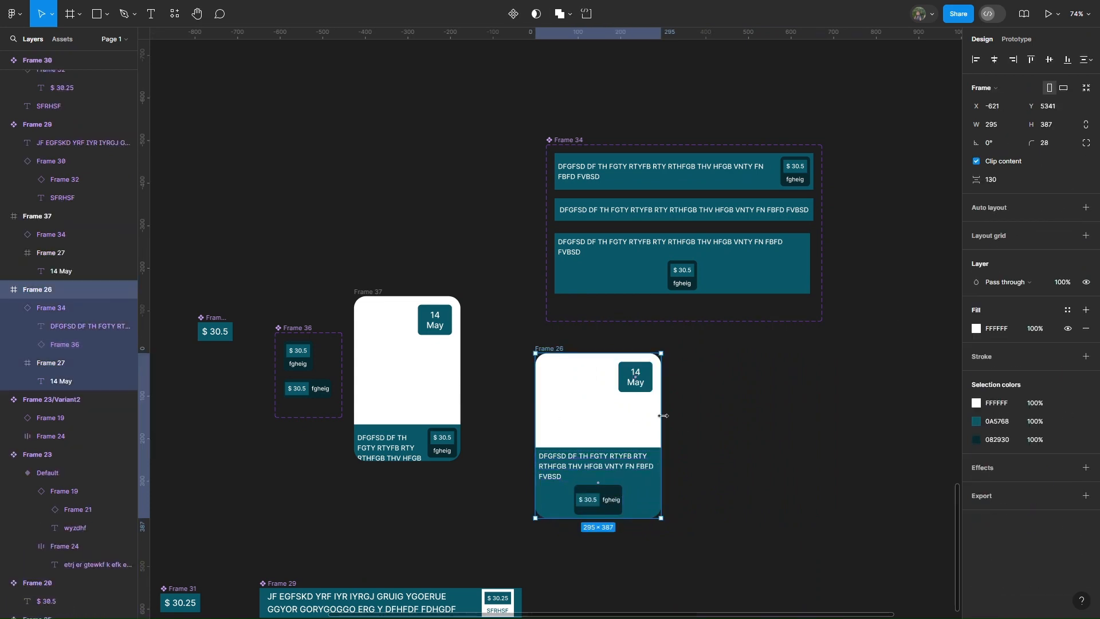
{"action": "left_click_drag", "start_coordinate": [697, 425], "coordinate": [728, 428]}
{"action": "left_click", "coordinate": [725, 431]}
{"action": "scroll", "coordinate": [726, 431], "scroll_direction": "left", "scroll_amount": 1}
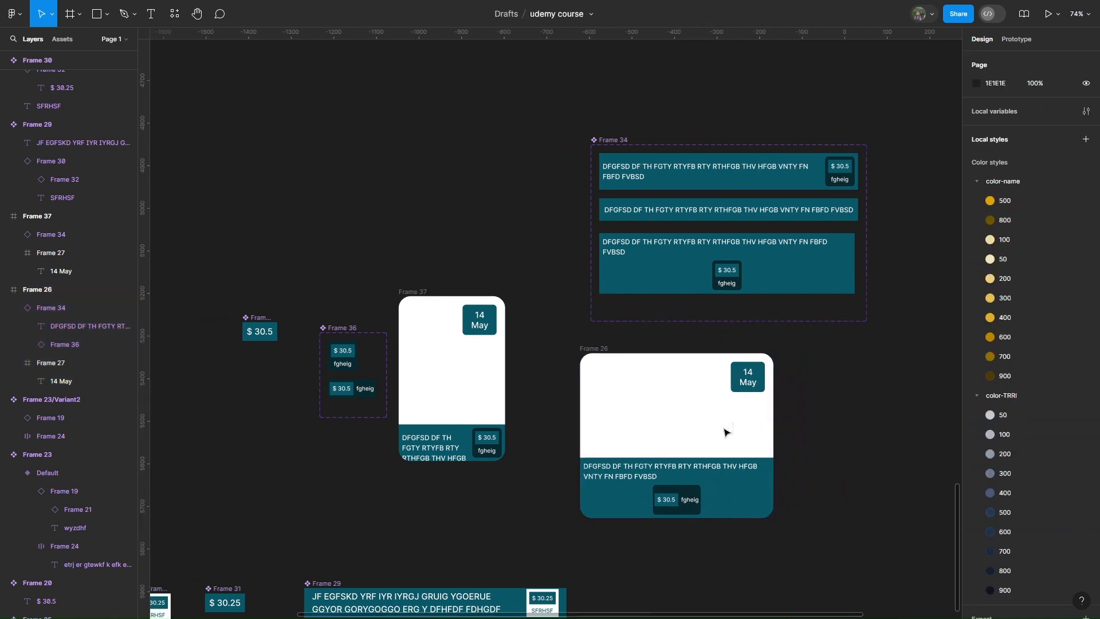
{"action": "scroll", "coordinate": [670, 487], "scroll_direction": "left", "scroll_amount": 3}
Step: Compare the price tag's size and layout settings in the card, in the small-area caption bar and in its component set's horizontal variant
{"action": "double_click", "coordinate": [805, 495]}
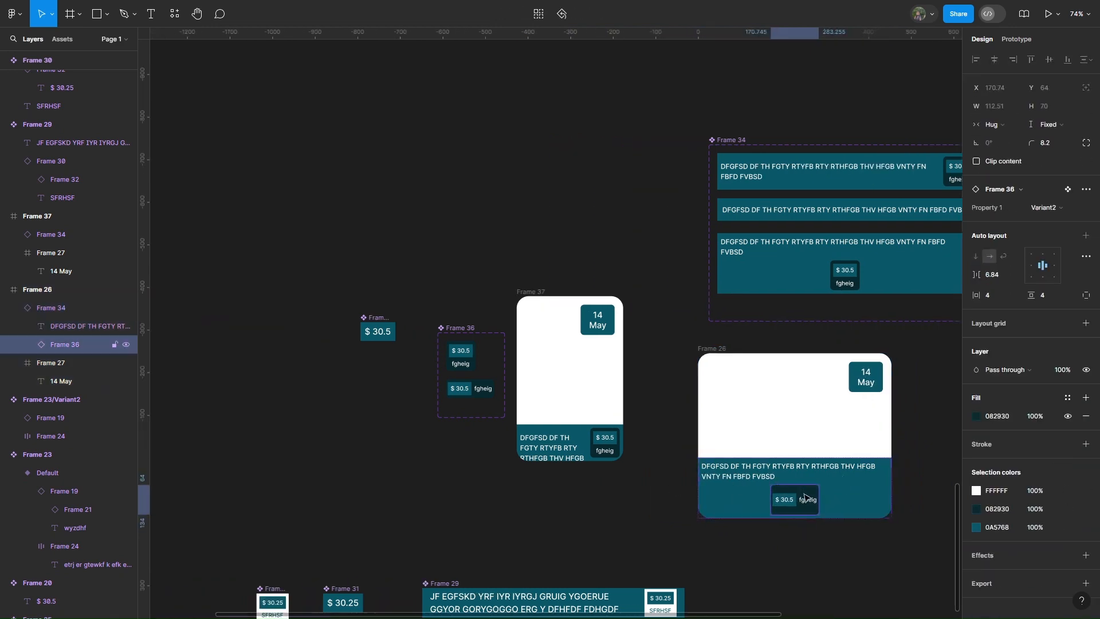
{"action": "scroll", "coordinate": [805, 517], "scroll_direction": "right", "scroll_amount": 4}
{"action": "scroll", "coordinate": [679, 519], "scroll_direction": "up", "scroll_amount": 5}
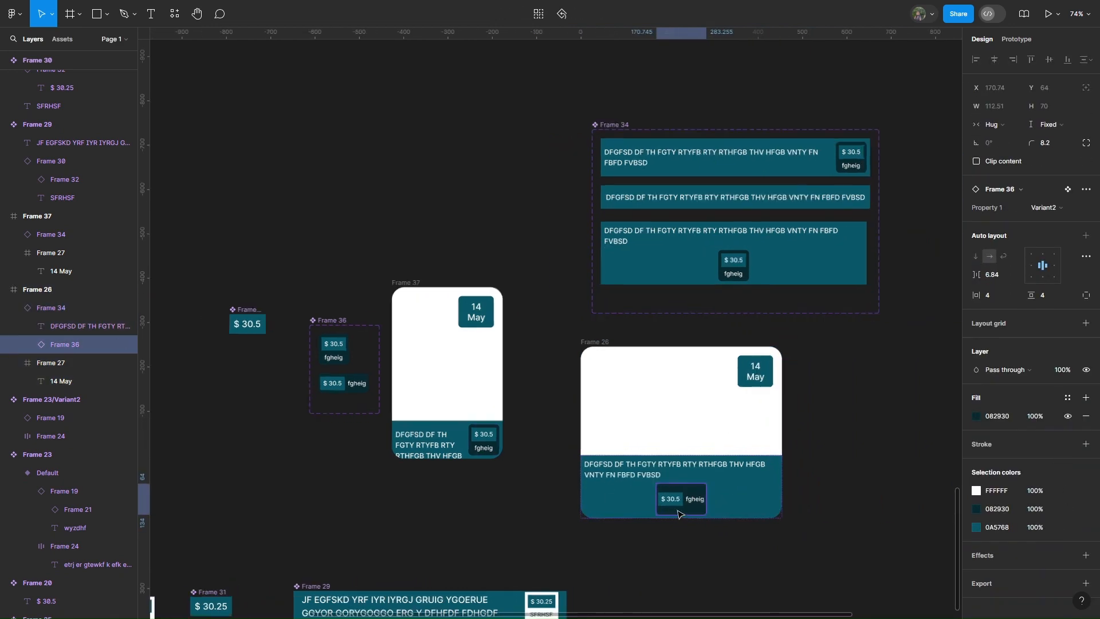
{"action": "scroll", "coordinate": [696, 523], "scroll_direction": "down", "scroll_amount": 6}
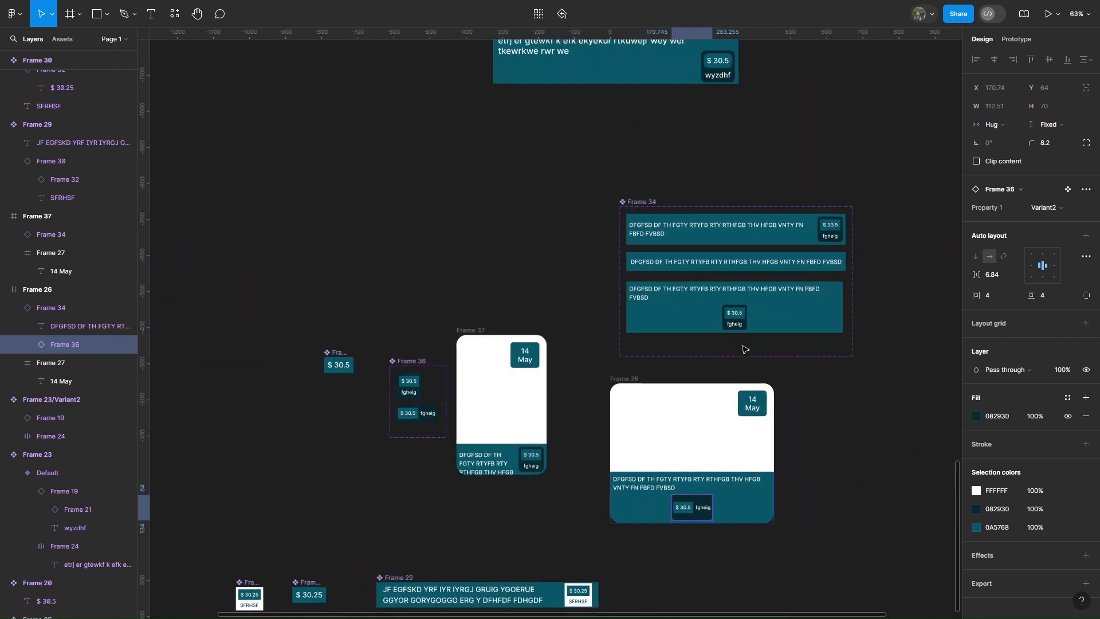
{"action": "double_click", "coordinate": [738, 330]}
{"action": "scroll", "coordinate": [738, 330], "scroll_direction": "up", "scroll_amount": 3}
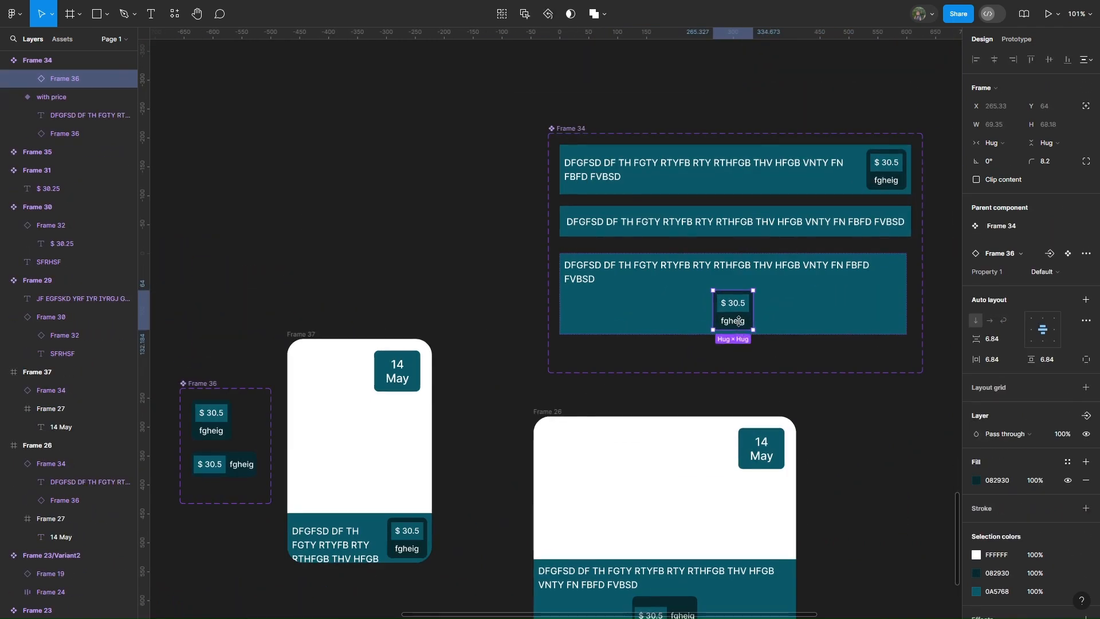
{"action": "scroll", "coordinate": [433, 455], "scroll_direction": "left", "scroll_amount": 5}
{"action": "double_click", "coordinate": [398, 471]}
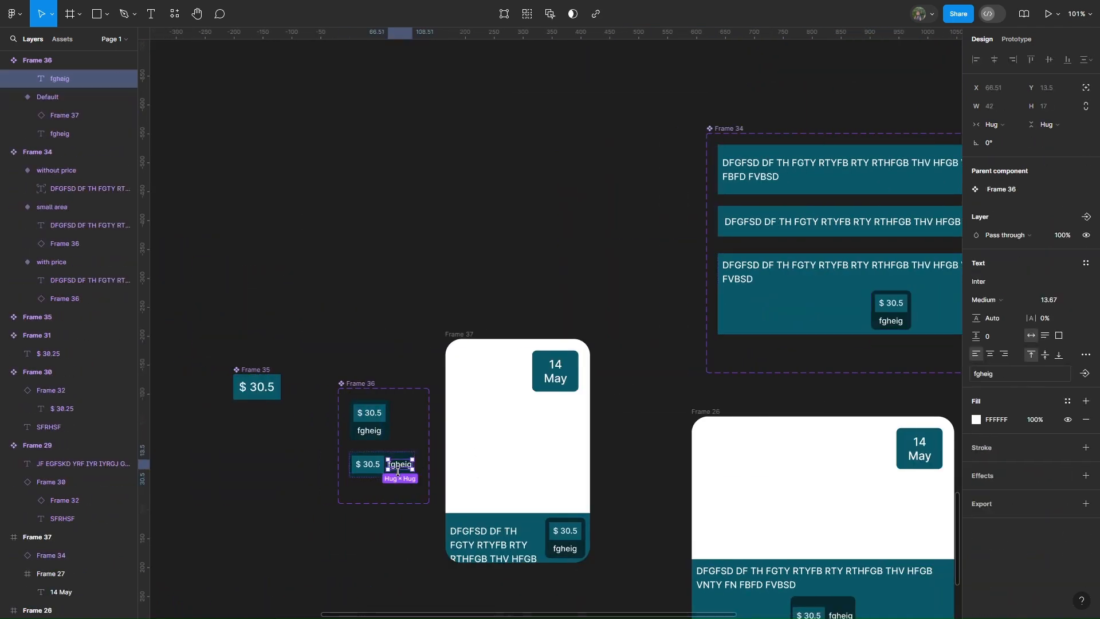
{"action": "left_click", "coordinate": [371, 433]}
{"action": "left_click", "coordinate": [388, 465]}
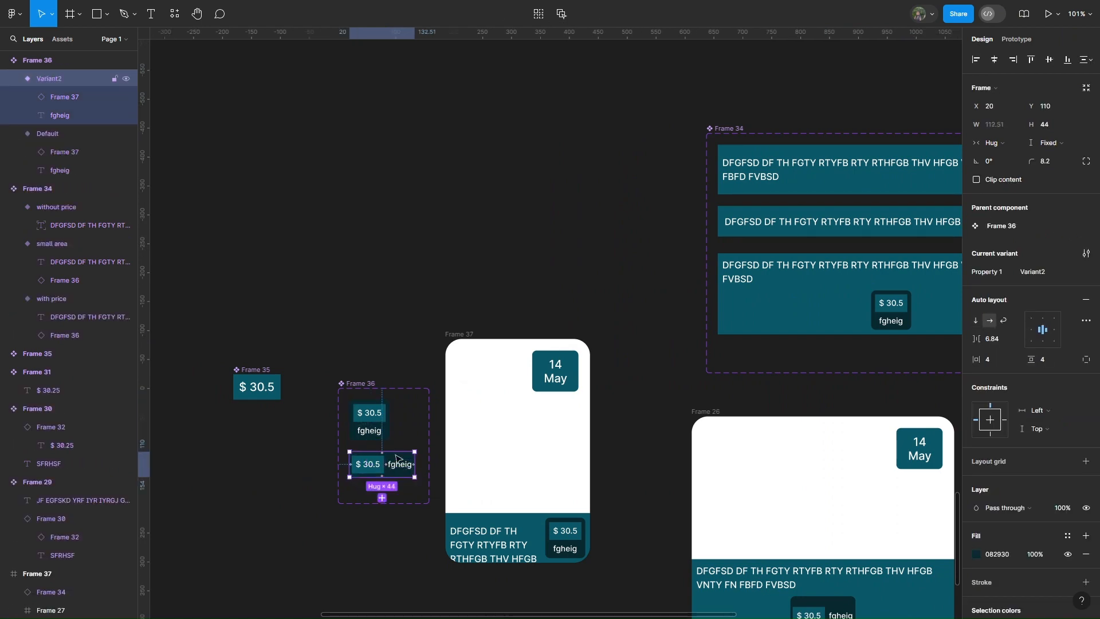
{"action": "scroll", "coordinate": [633, 484], "scroll_direction": "down", "scroll_amount": 3}
{"action": "scroll", "coordinate": [633, 484], "scroll_direction": "down", "scroll_amount": 3}
{"action": "scroll", "coordinate": [633, 484], "scroll_direction": "up", "scroll_amount": 2}
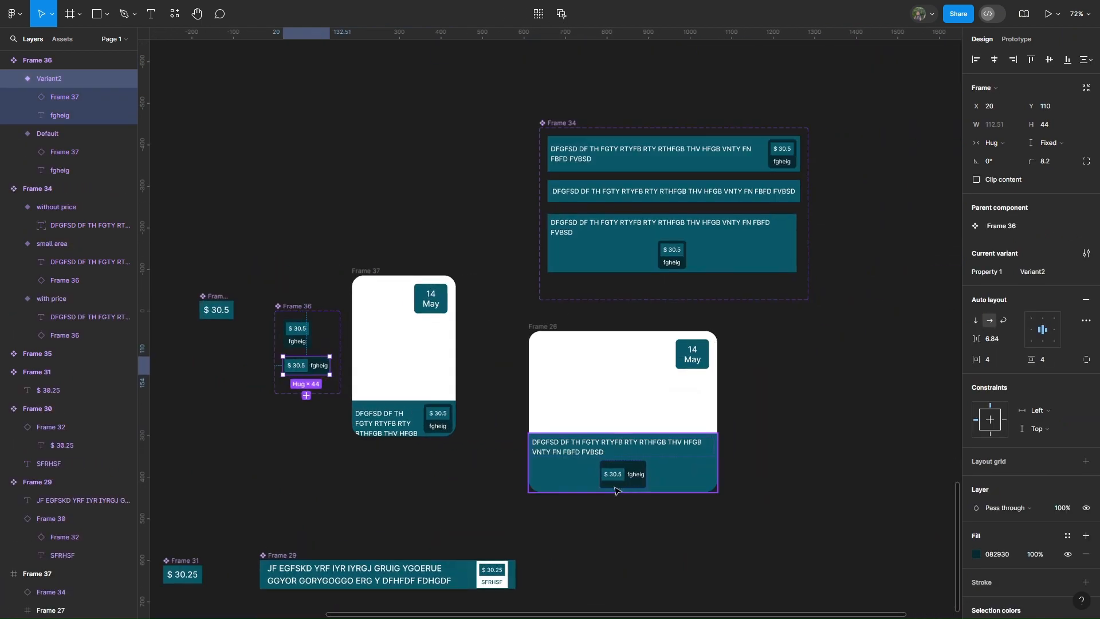
Step: Enlarge the card with the horizontal price tag to 747 × 445 px
{"action": "left_click", "coordinate": [632, 484]}
{"action": "scroll", "coordinate": [616, 434], "scroll_direction": "down", "scroll_amount": 3}
{"action": "left_click", "coordinate": [575, 371]}
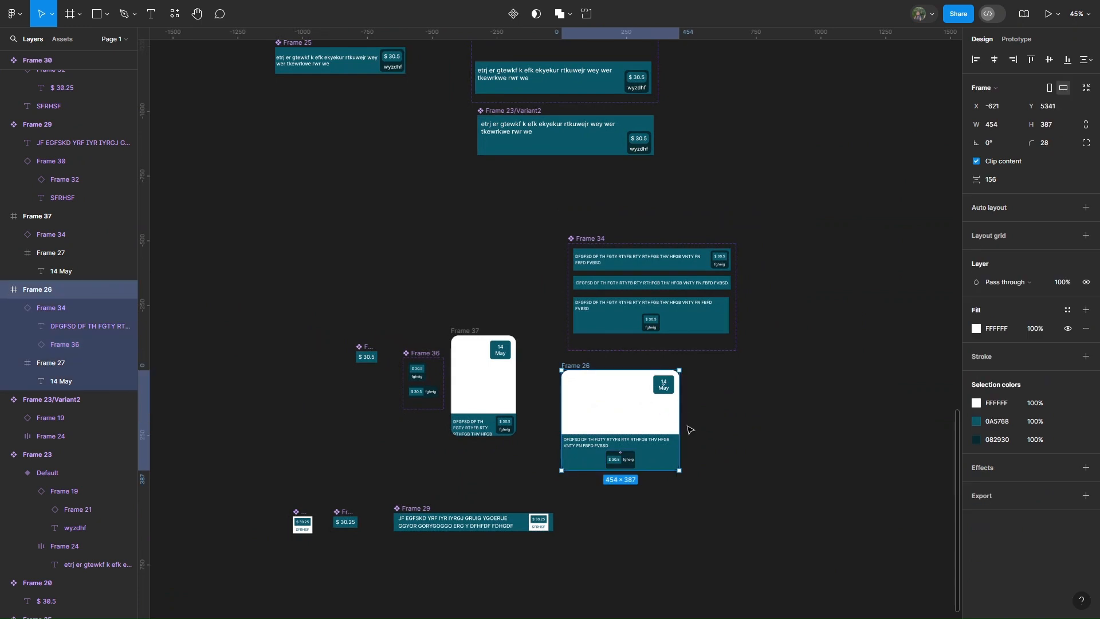
{"action": "left_click_drag", "start_coordinate": [697, 467], "coordinate": [755, 486]}
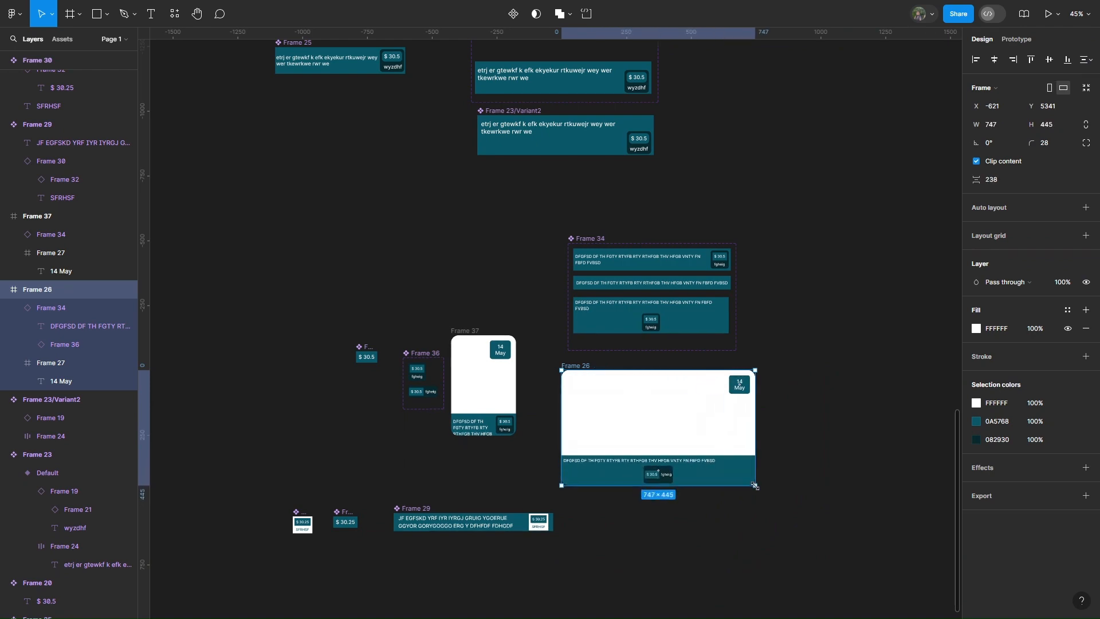
Step: Narrow the large event card at the top of the "iPhone 14 Plus - 4" screen to 350 px
{"action": "scroll", "coordinate": [709, 458], "scroll_direction": "up", "scroll_amount": 15}
{"action": "scroll", "coordinate": [716, 452], "scroll_direction": "down", "scroll_amount": 1}
{"action": "scroll", "coordinate": [733, 445], "scroll_direction": "up", "scroll_amount": 8, "text": "ctrl"}
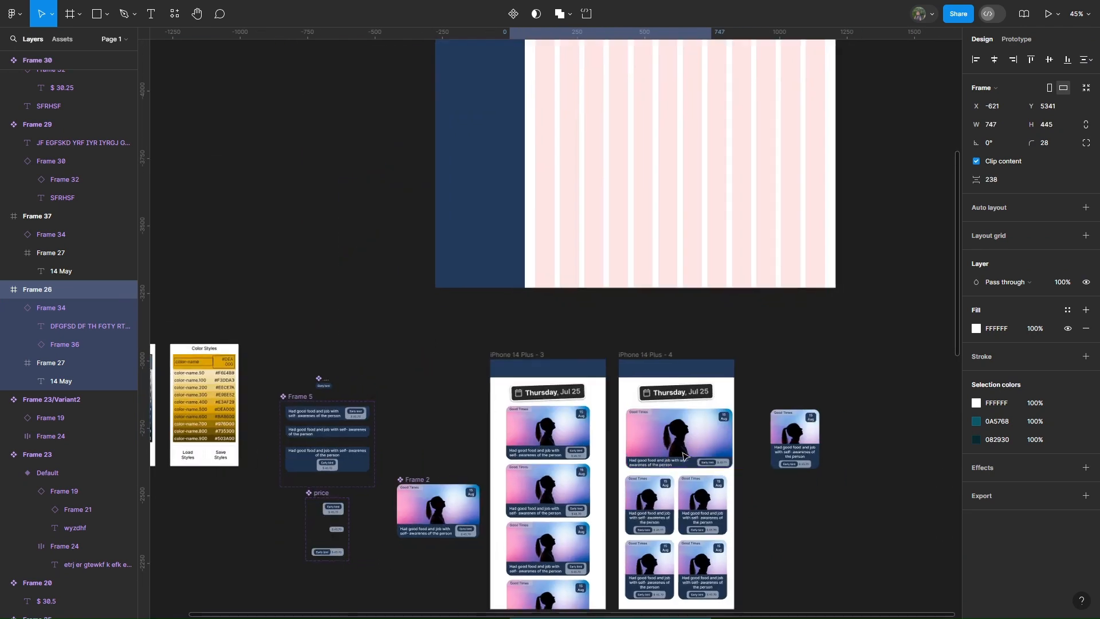
{"action": "left_click", "coordinate": [805, 440]}
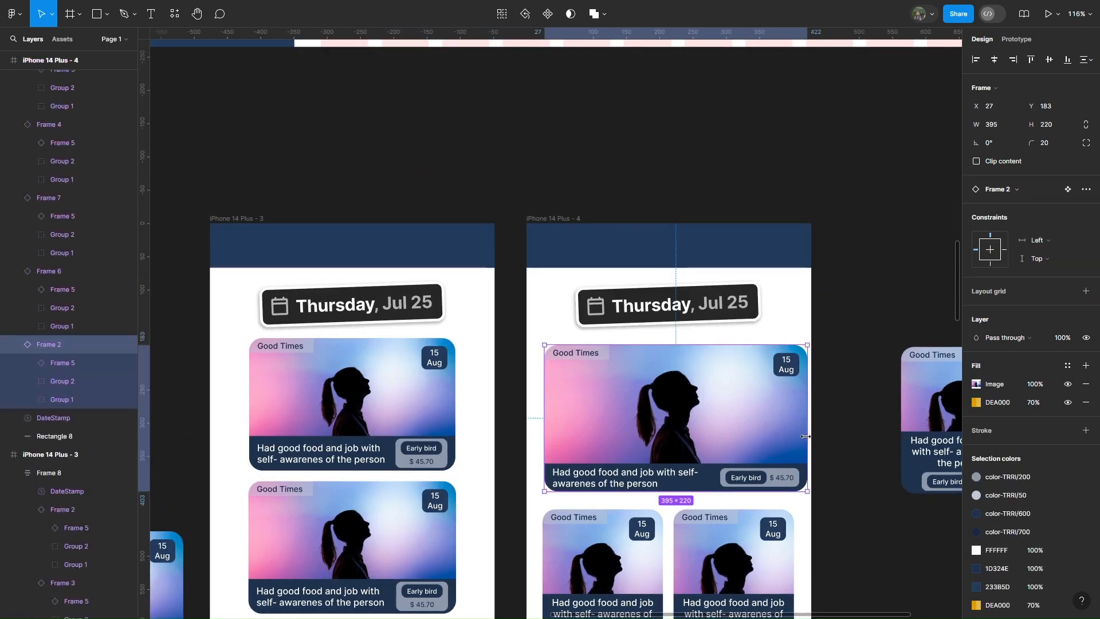
{"action": "left_click_drag", "start_coordinate": [806, 440], "coordinate": [775, 440]}
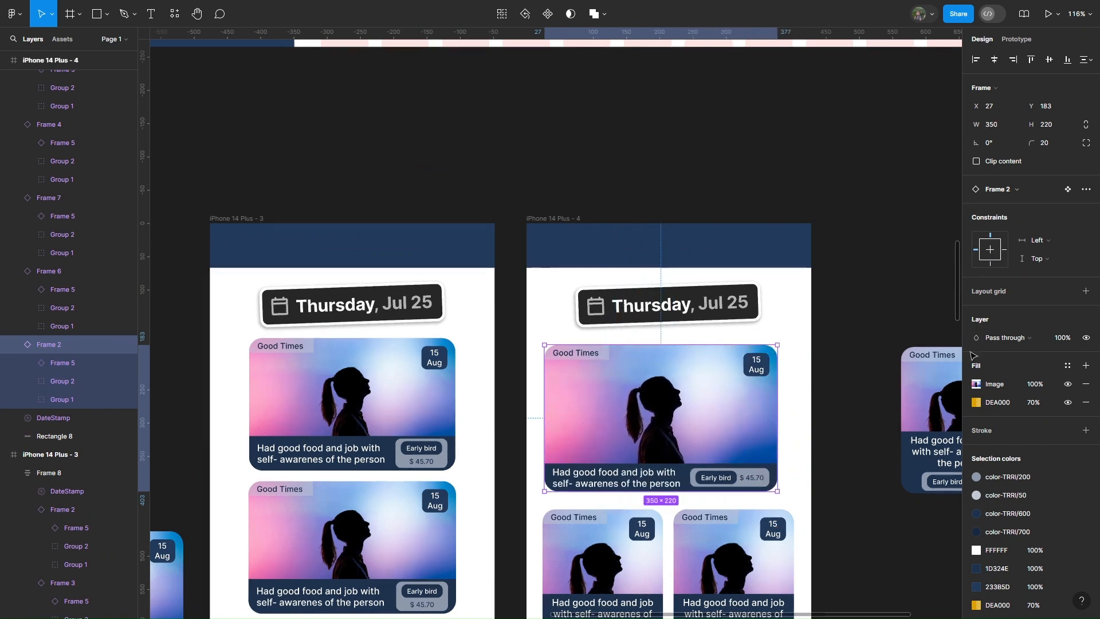
{"action": "left_click", "coordinate": [1000, 190]}
{"action": "left_click", "coordinate": [890, 310]}
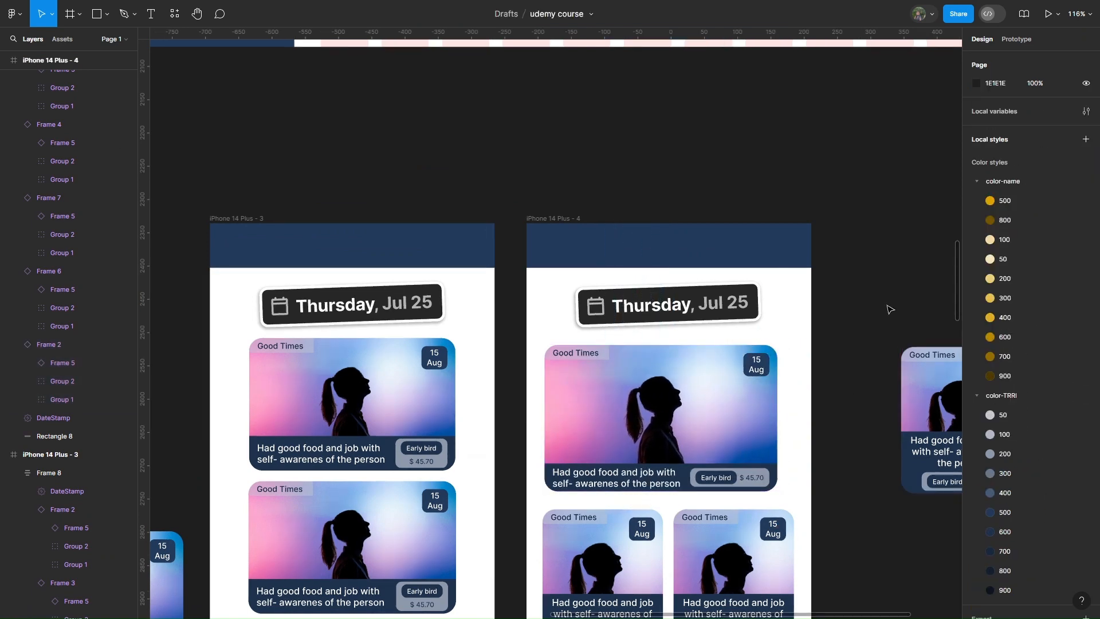
Step: Examine the variant setting of that event card's caption bar and return to the practice card components
{"action": "double_click", "coordinate": [665, 483]}
{"action": "scroll", "coordinate": [665, 483], "scroll_direction": "down", "scroll_amount": 1}
{"action": "scroll", "coordinate": [687, 487], "scroll_direction": "down", "scroll_amount": 6, "text": "ctrl"}
{"action": "scroll", "coordinate": [716, 495], "scroll_direction": "down", "scroll_amount": 5}
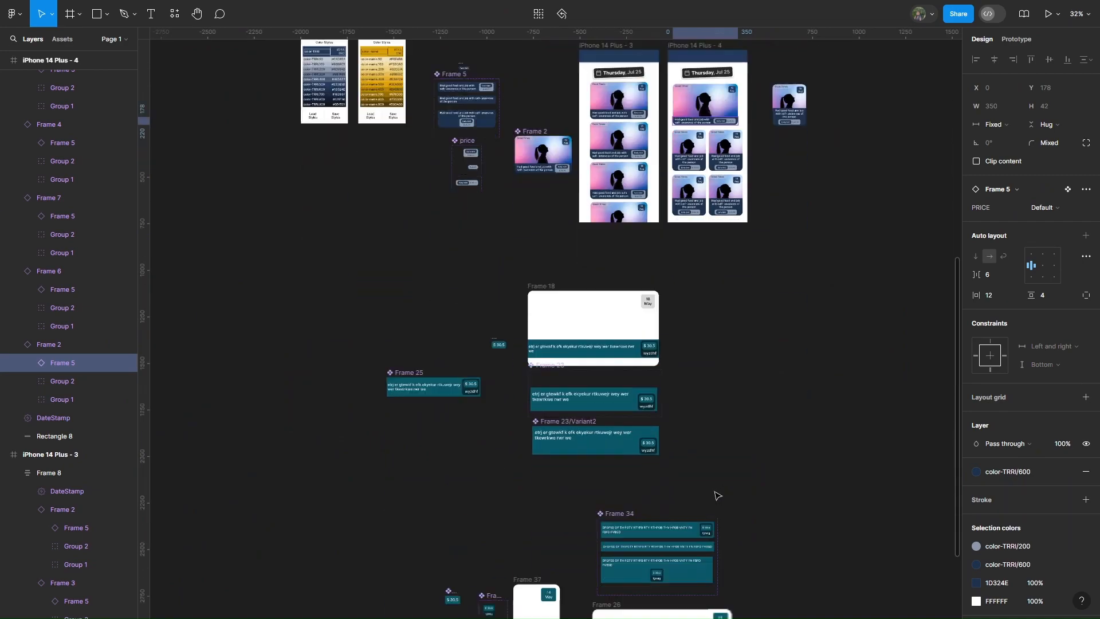